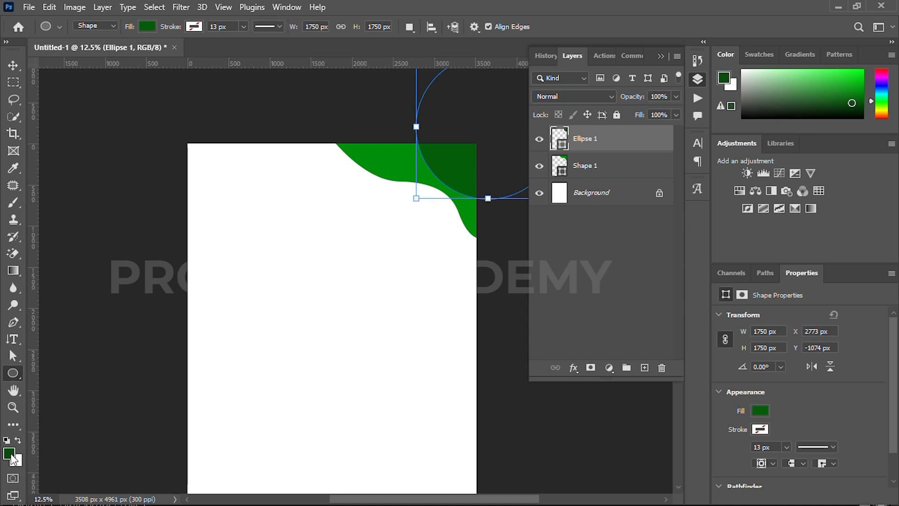
Darken the corner circle's fill to the dark green #023906
drag(632, 401, 637, 406)
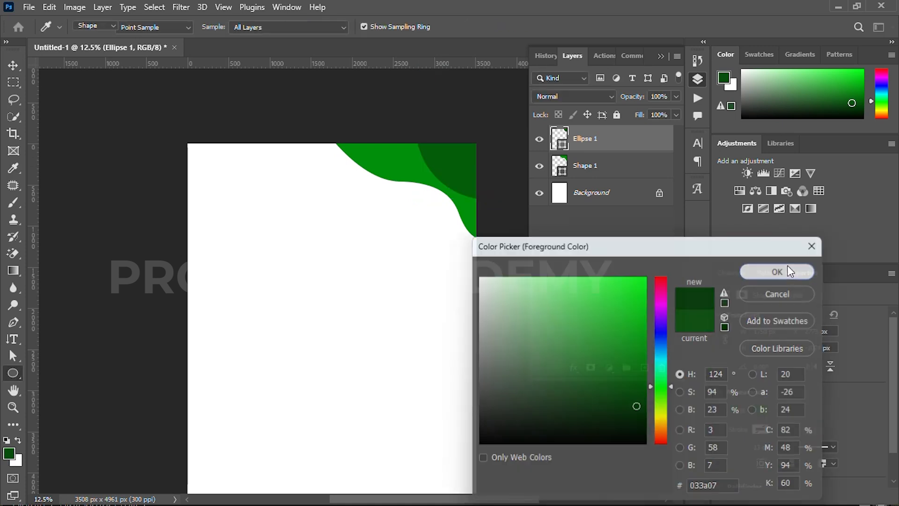
click(781, 269)
click(147, 27)
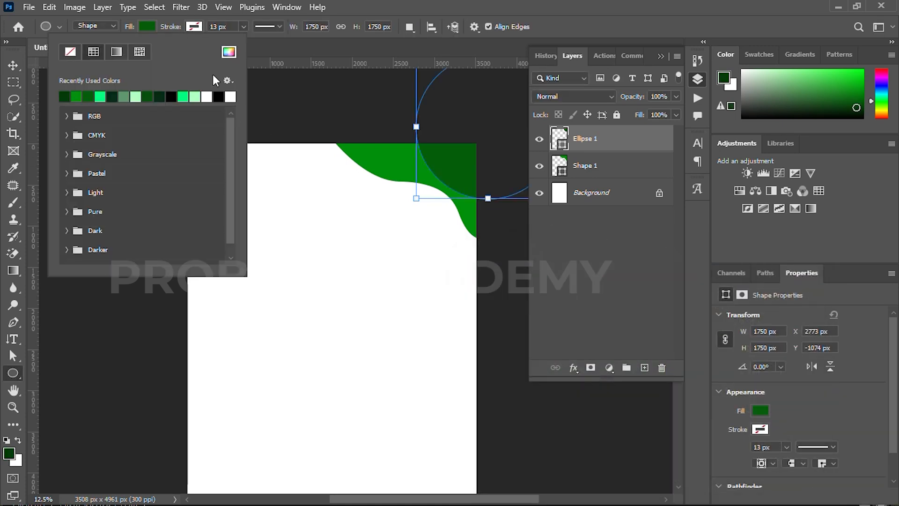
click(229, 52)
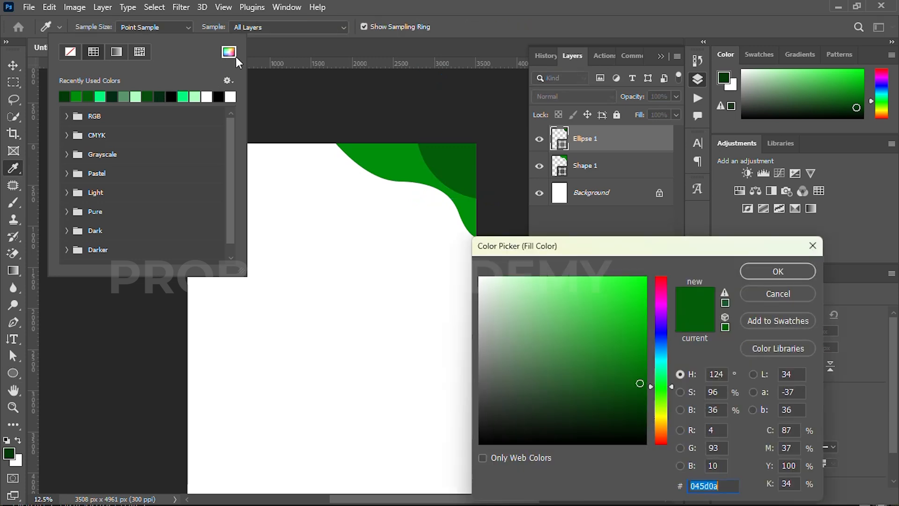
drag(641, 402, 642, 405)
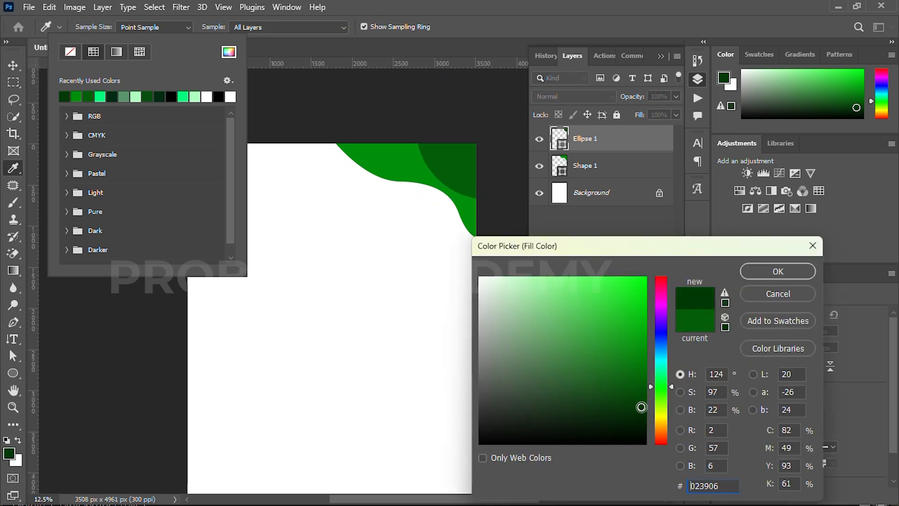
click(770, 270)
Nudge the curved green shape slightly up and to the right
click(13, 65)
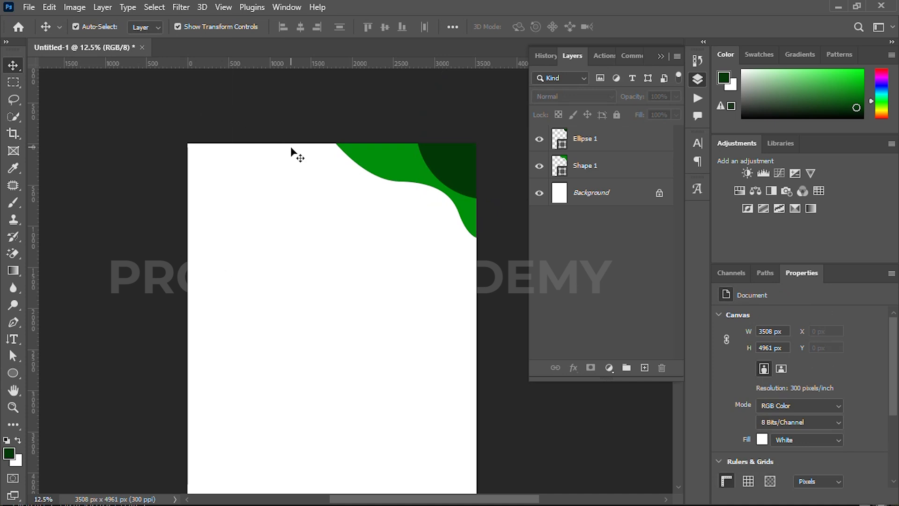
click(418, 178)
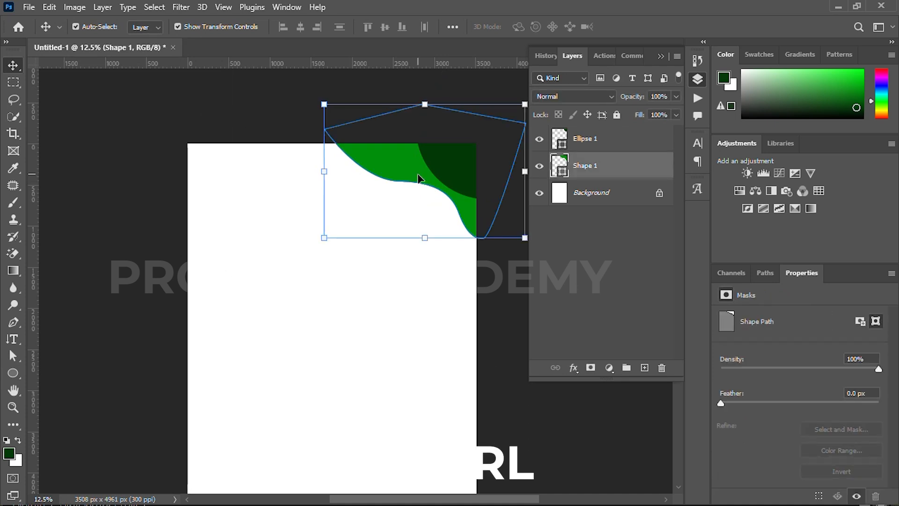
key(shift+Up)
key(shift+Up)
key(shift+Up)
key(shift+Right)
key(shift+Right)
key(shift+Right)
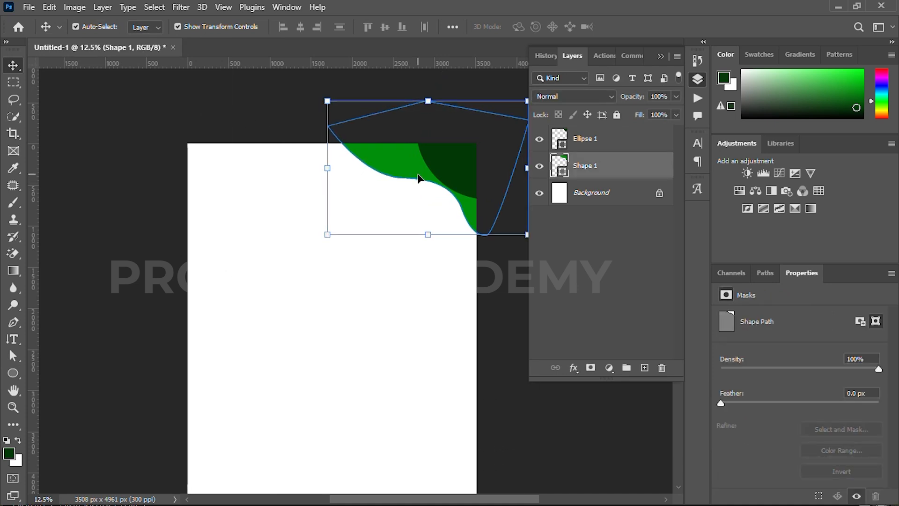
Leave the curved shape's fill unchanged and add a Gradient Overlay effect to it
key(u)
click(151, 27)
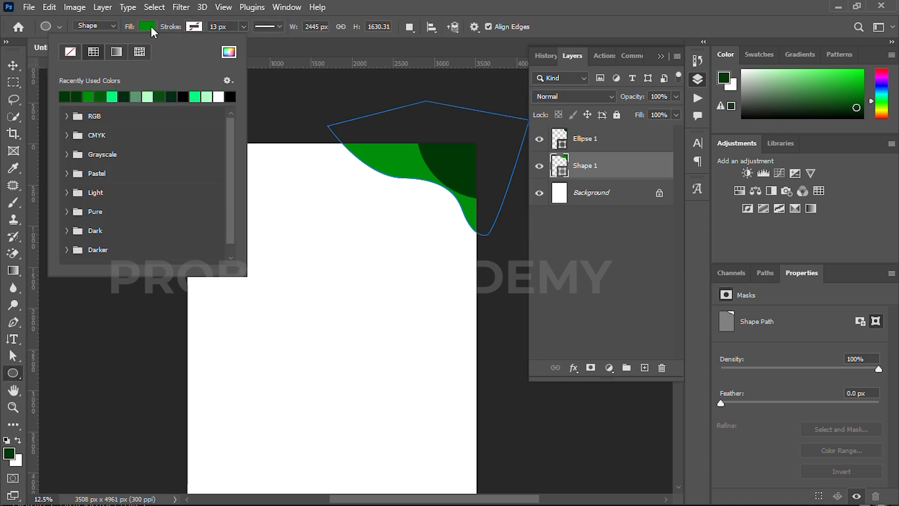
click(229, 52)
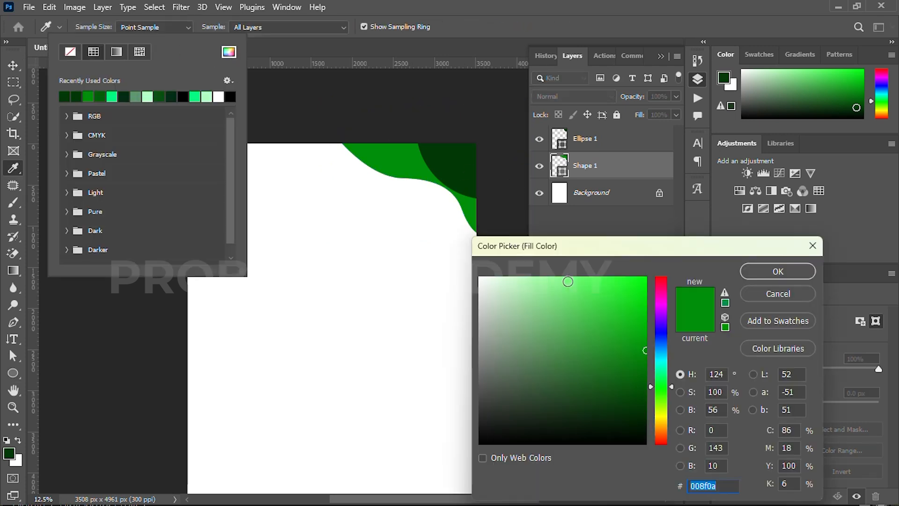
click(773, 295)
key(Escape)
click(574, 368)
click(588, 462)
Apply a Greens preset to the curved shape's gradient overlay
drag(520, 87, 510, 206)
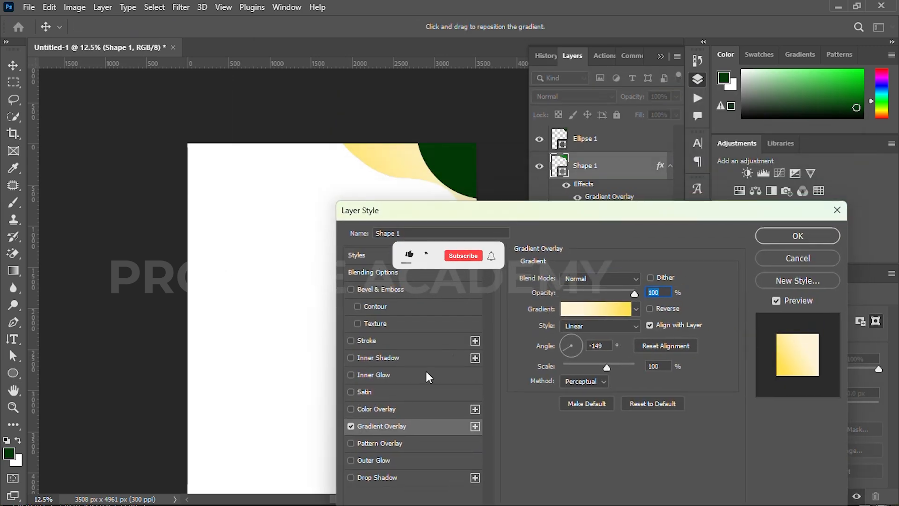
click(609, 310)
scroll(581, 150, down, 3)
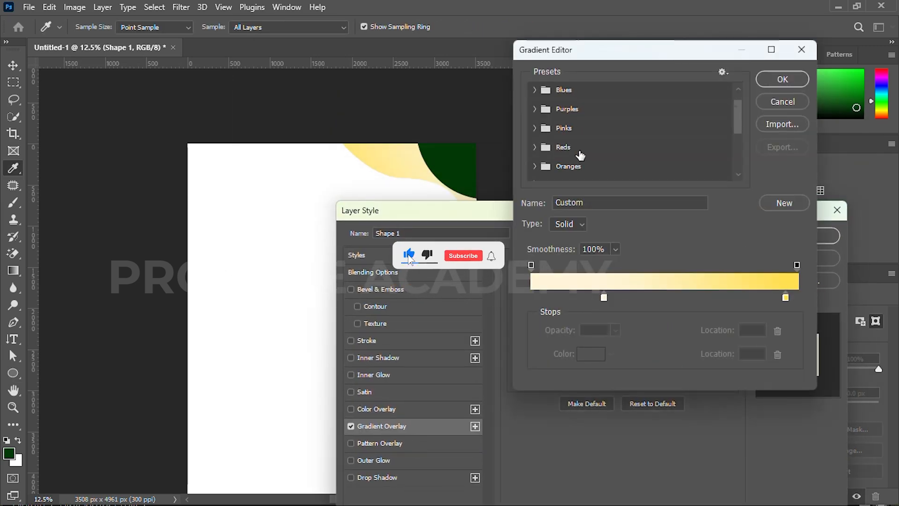
click(534, 155)
scroll(557, 159, down, 2)
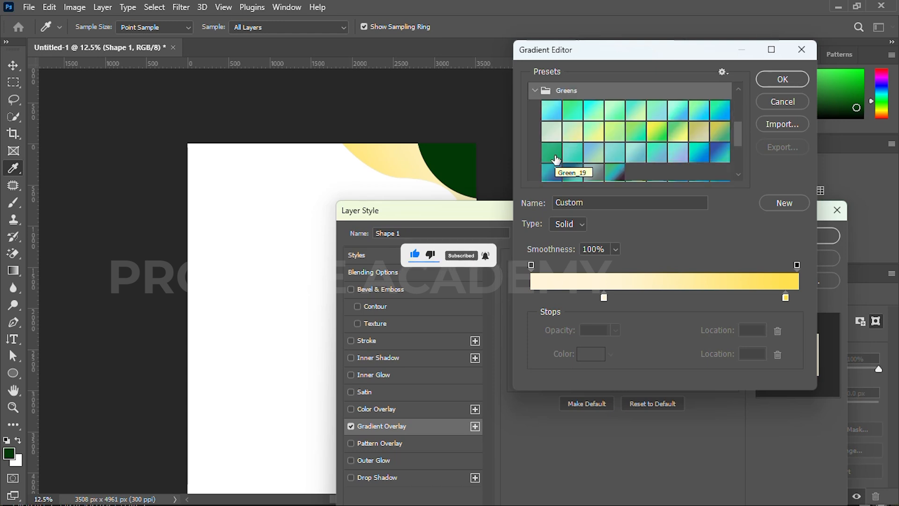
click(657, 133)
Set the gradient stops to greens 025608 and 04720c and apply the overlay
double_click(532, 296)
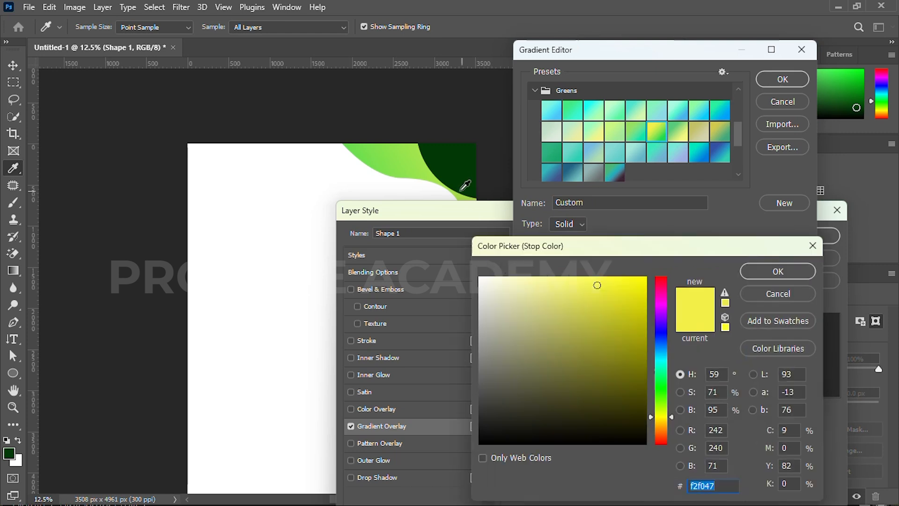
click(461, 169)
mouse_move(638, 397)
mouse_down()
mouse_move(641, 382)
mouse_move(641, 394)
mouse_up()
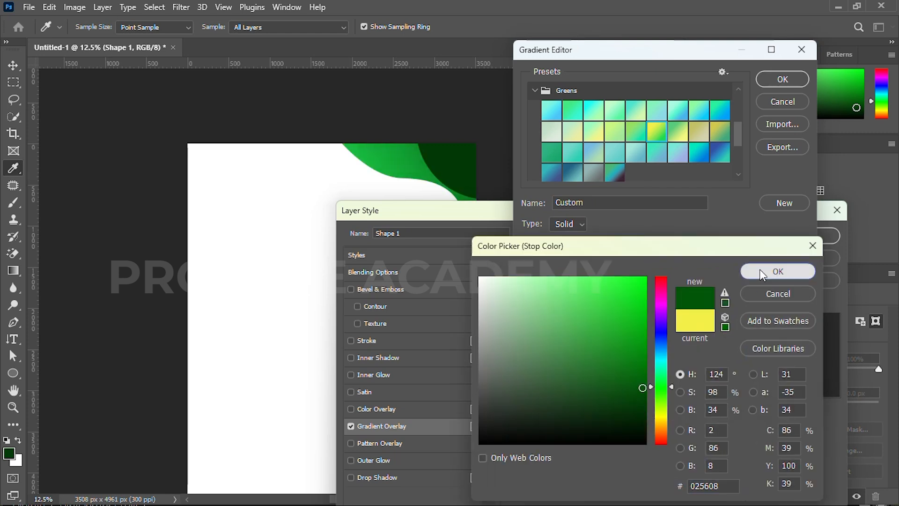
click(762, 270)
double_click(796, 298)
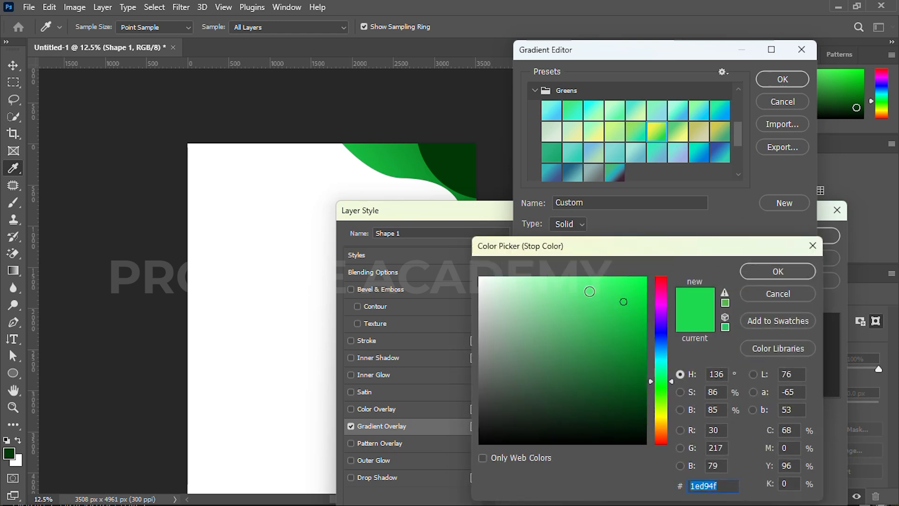
click(470, 162)
drag(642, 403, 639, 363)
click(796, 272)
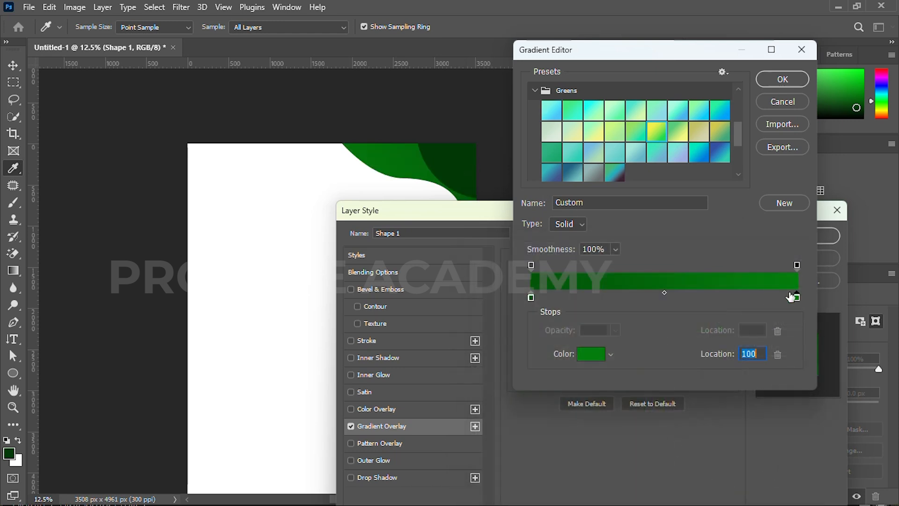
click(779, 78)
click(787, 235)
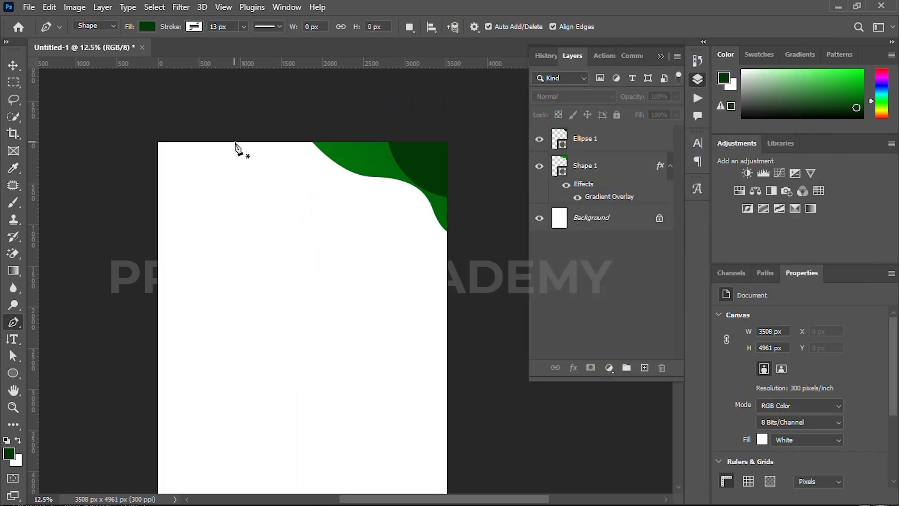
Draw a second wavy corner shape, Shape 2, and place it beneath Shape 1
click(246, 136)
drag(336, 191, 393, 189)
drag(417, 227, 464, 252)
click(494, 115)
click(246, 136)
drag(600, 222, 601, 227)
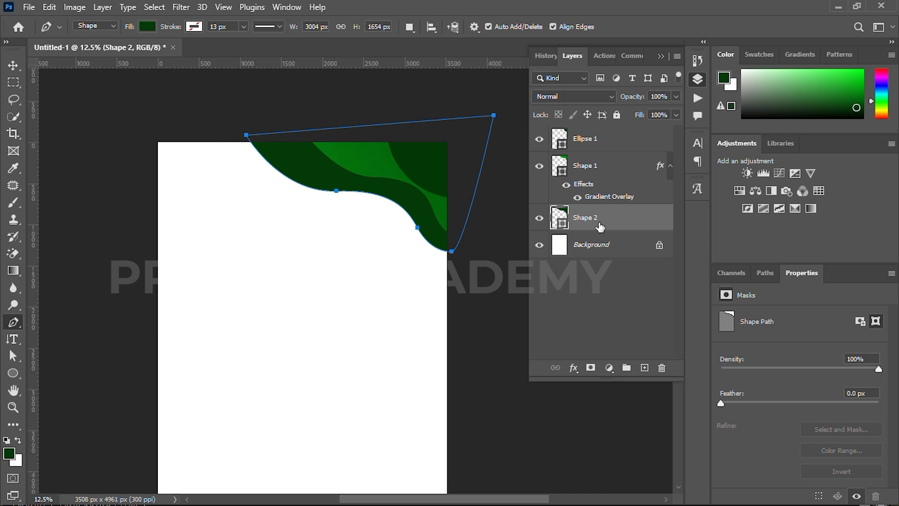
Add a Gradient Overlay to Shape 2 and open its gradient for editing
key(v)
click(573, 367)
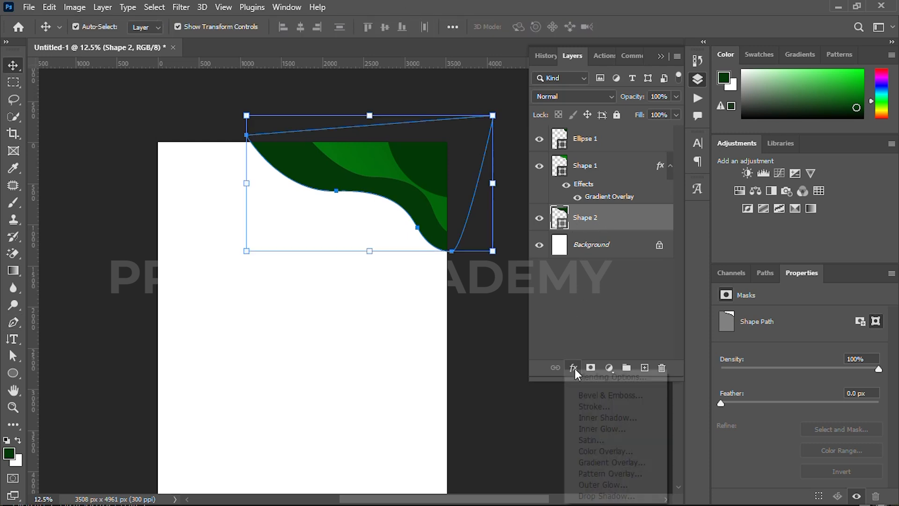
click(594, 459)
drag(523, 164, 499, 229)
click(571, 329)
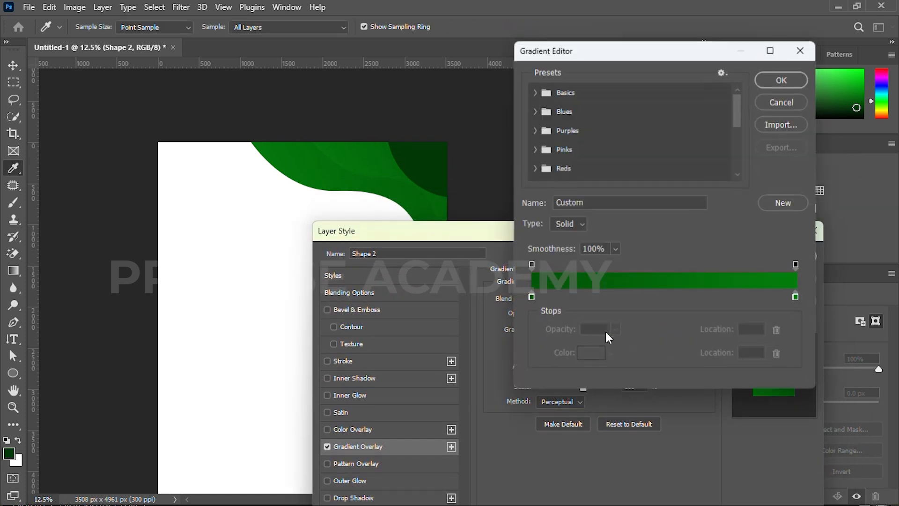
Set the gradient's ending stop to bright green 00ec11, shift the start stop inward, and apply
click(798, 297)
double_click(798, 297)
mouse_move(645, 328)
mouse_down()
mouse_move(647, 291)
mouse_move(657, 294)
mouse_up()
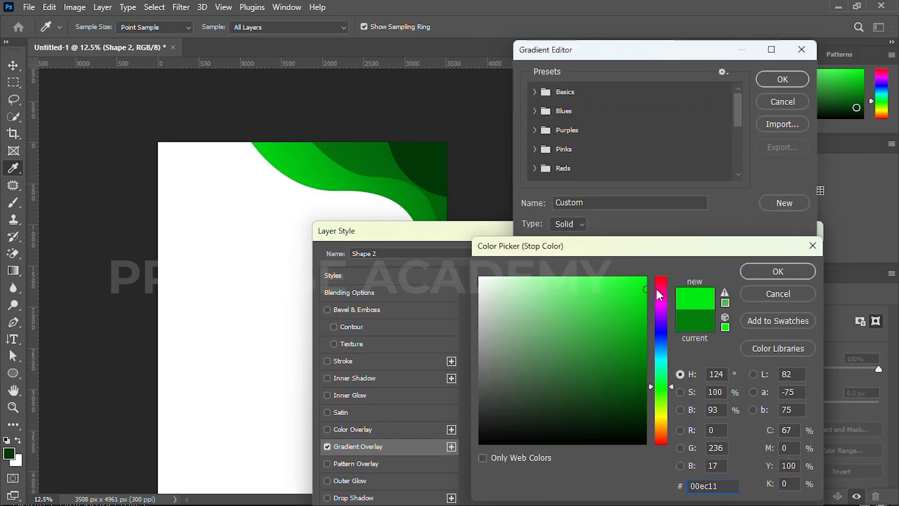
click(752, 272)
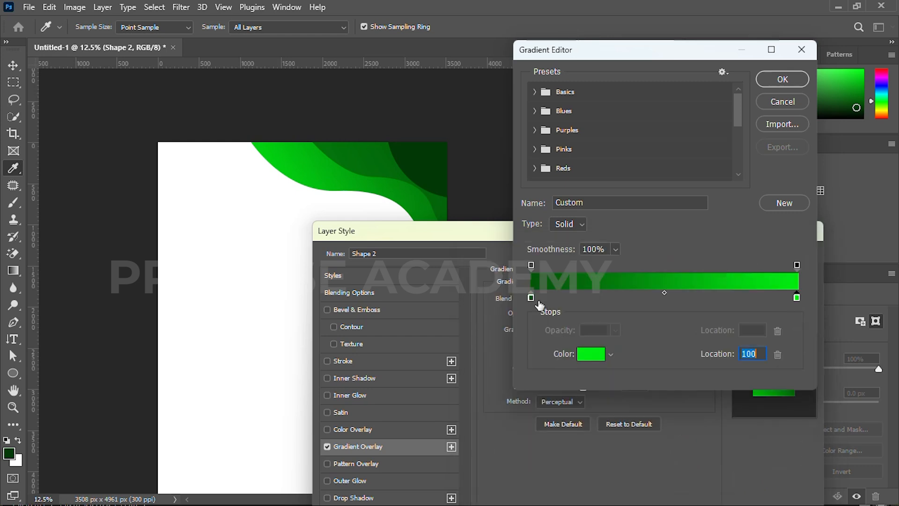
drag(534, 297, 539, 298)
click(783, 79)
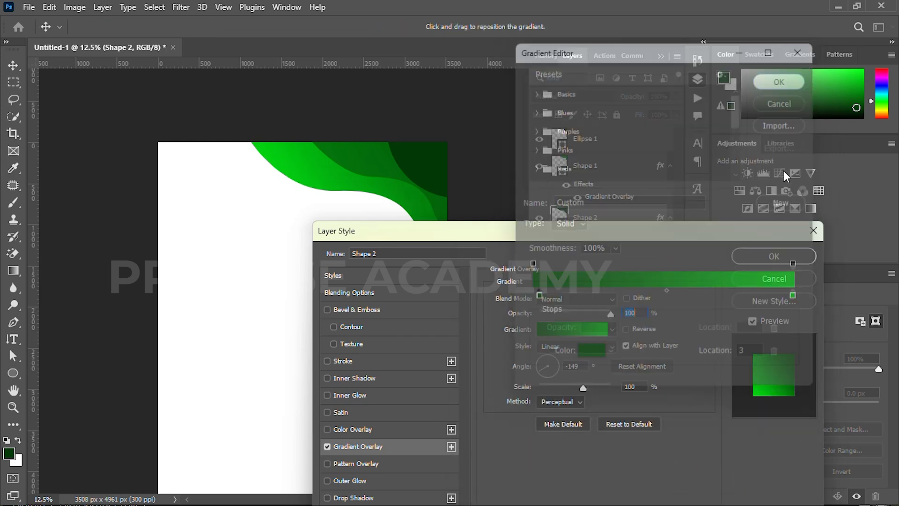
click(771, 256)
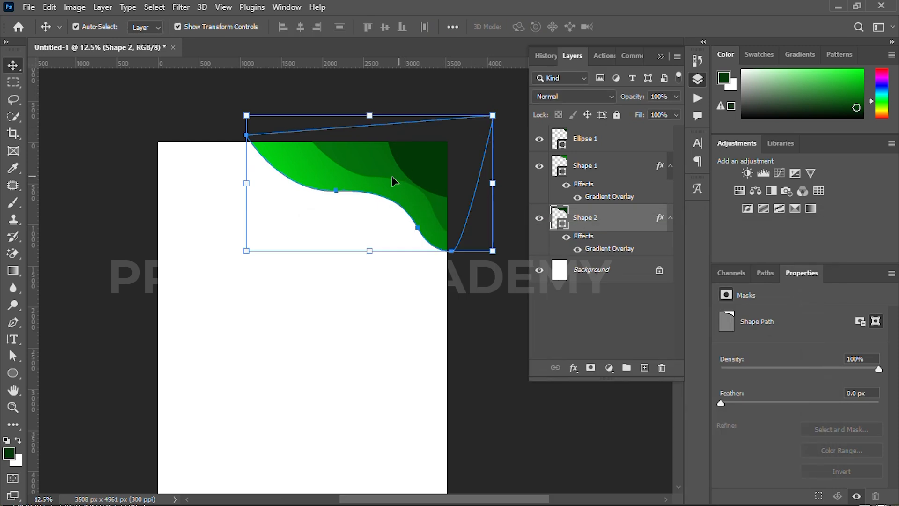
click(393, 177)
Reopen Shape 1's gradient overlay and update its starting colour
double_click(656, 201)
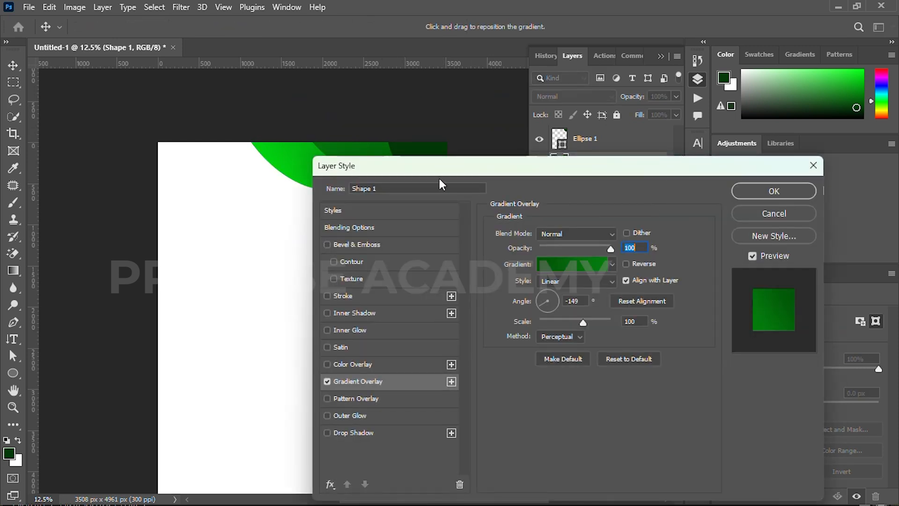
click(551, 265)
double_click(530, 297)
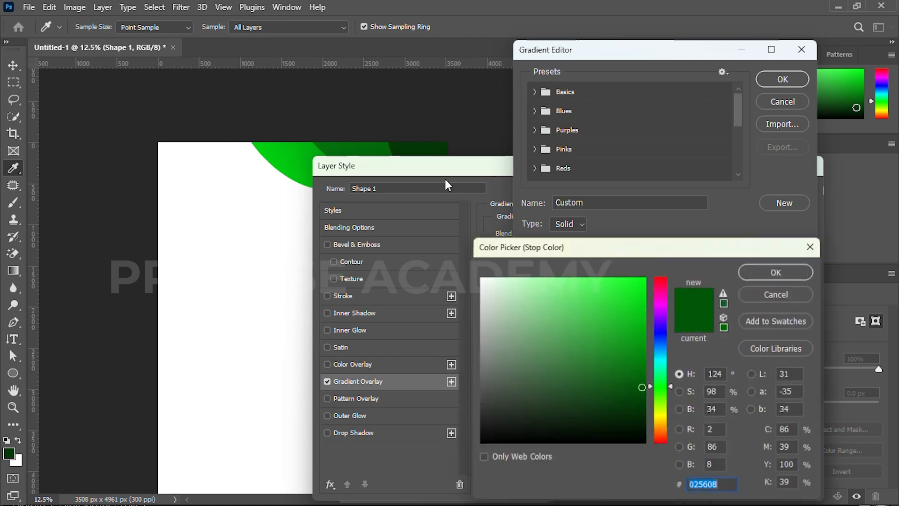
click(777, 271)
click(782, 79)
drag(558, 169, 459, 261)
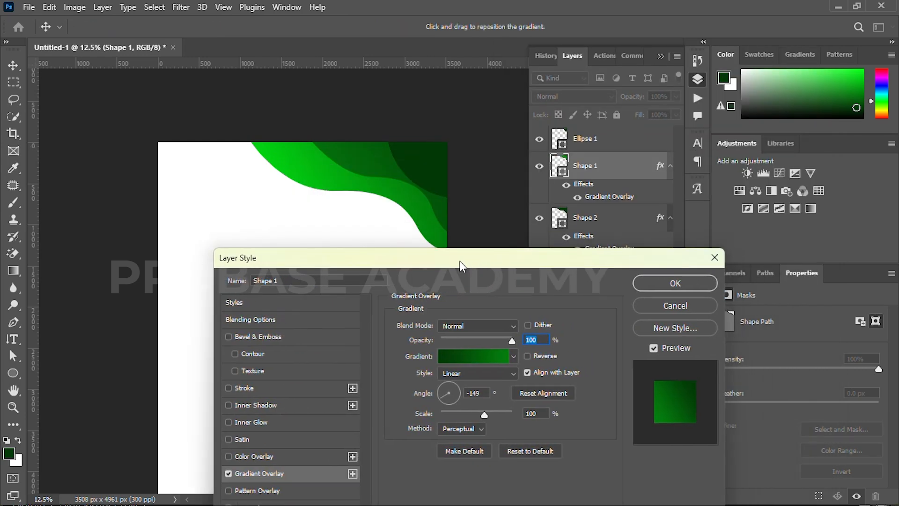
Darken Shape 1's gradient ending colour to 016809 and set the angle to 147°
click(484, 350)
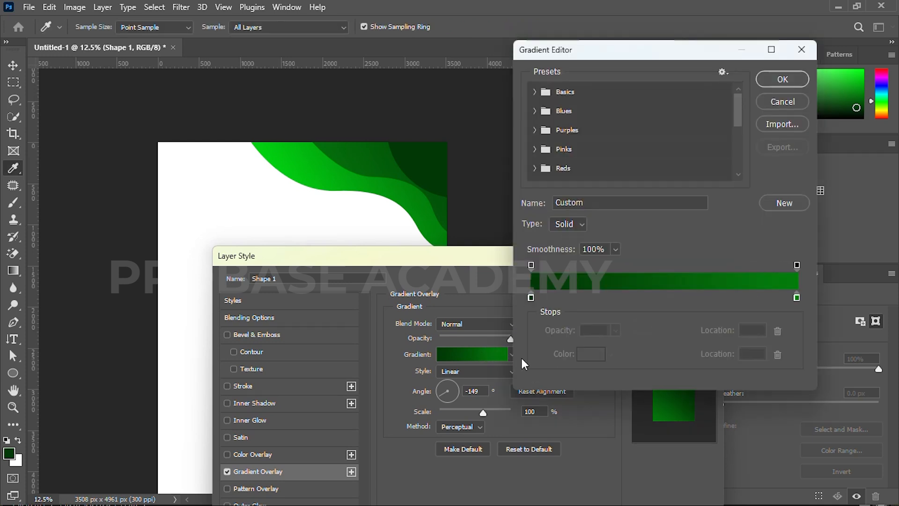
double_click(797, 298)
click(648, 370)
click(778, 271)
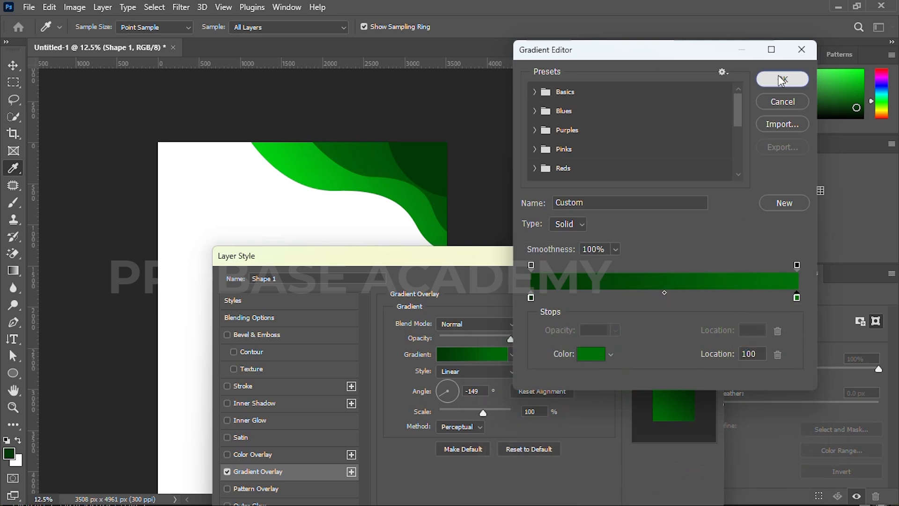
click(781, 79)
click(443, 393)
click(674, 281)
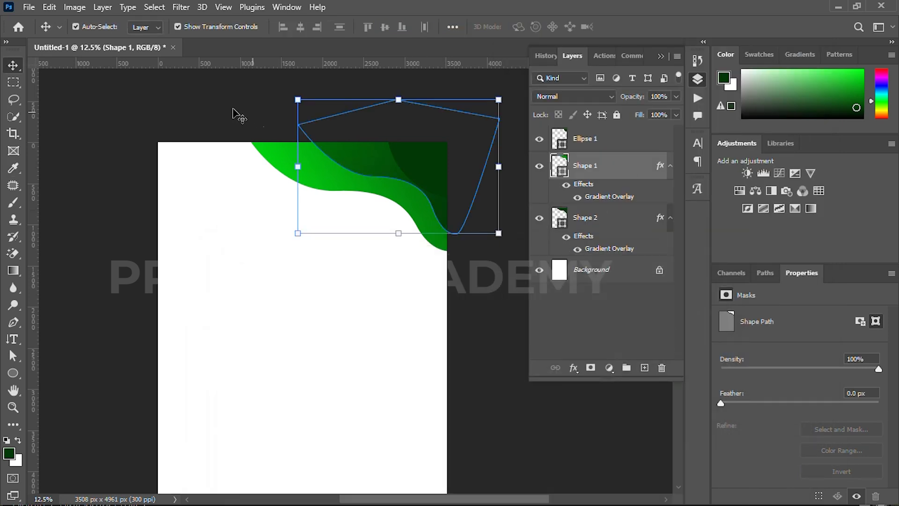
Select both green corner waves and nudge them down and to the left
click(254, 117)
drag(290, 245, 344, 147)
key(Down)
key(Down)
key(Down)
key(Left)
key(Left)
key(Left)
key(Down)
click(174, 106)
Draw a large dark green circle, Ellipse 2, and move it to the page's upper left
click(362, 168)
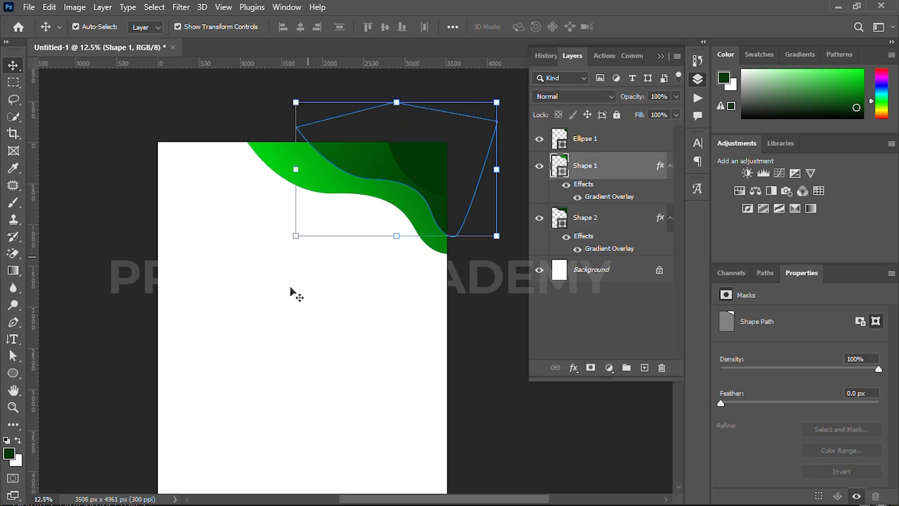
click(291, 289)
scroll(291, 304, down, 3)
drag(331, 325, 319, 243)
key(u)
drag(211, 170, 316, 412)
key(ctrl+plus)
key(v)
drag(263, 226, 234, 236)
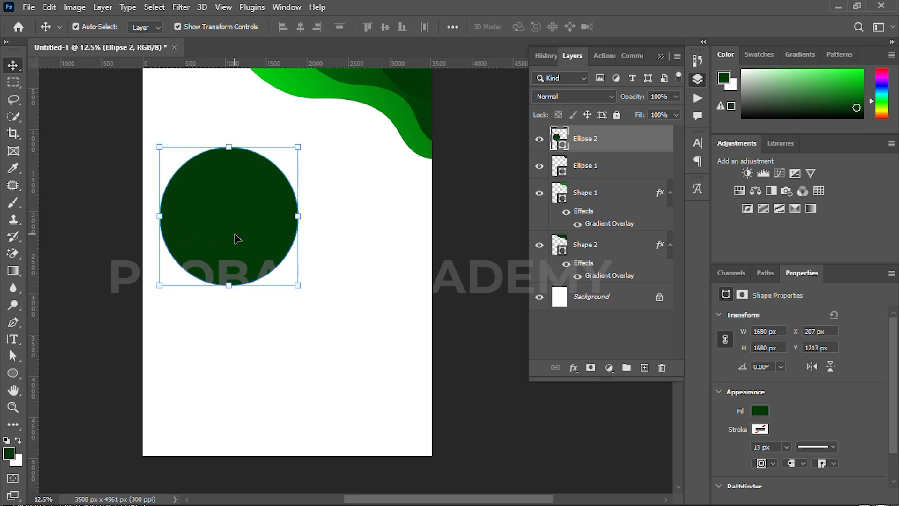
Give the circle a white stroke about 115 px thick
key(u)
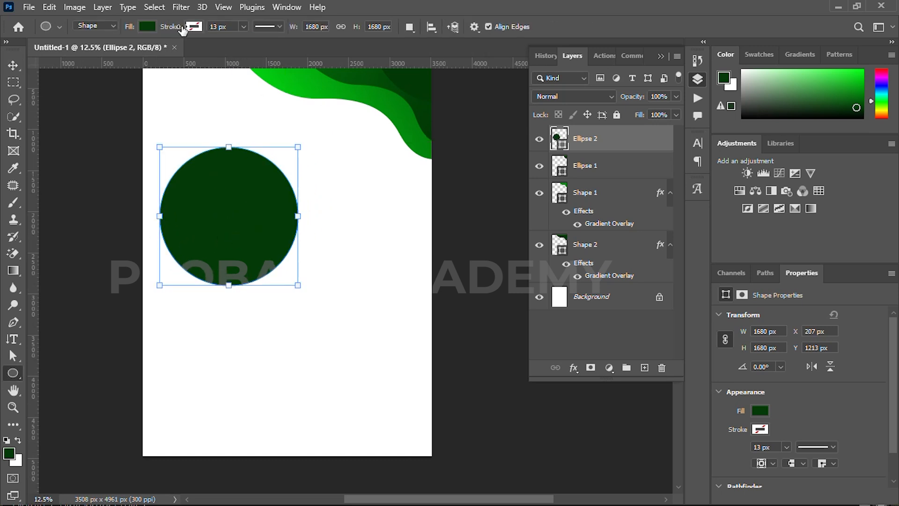
click(193, 27)
click(271, 51)
click(401, 219)
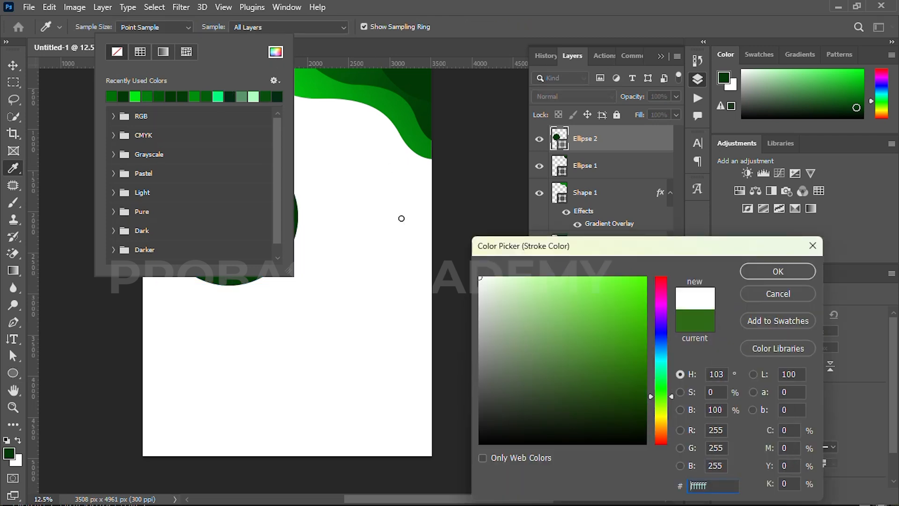
click(771, 275)
drag(169, 32, 233, 38)
Scale the circle up to about 2016 px and shift it down and right
key(v)
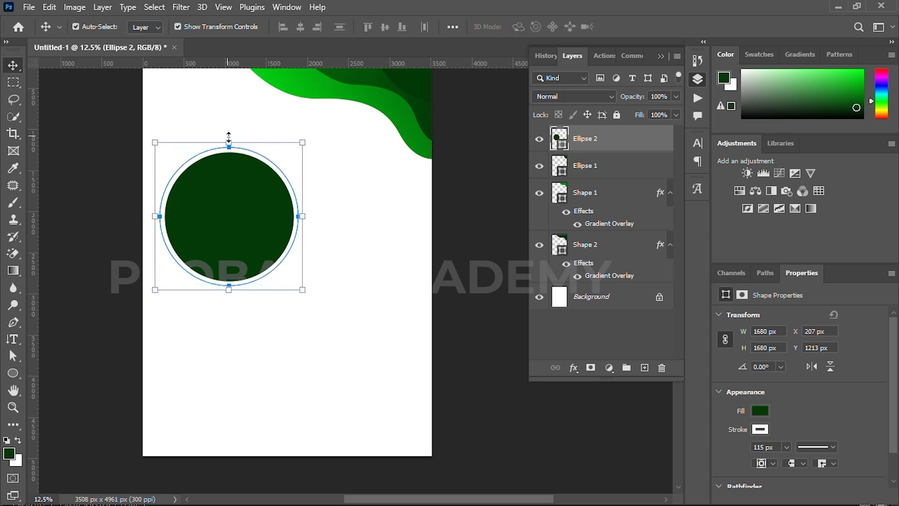
drag(229, 137, 229, 108)
drag(231, 175, 240, 186)
click(652, 27)
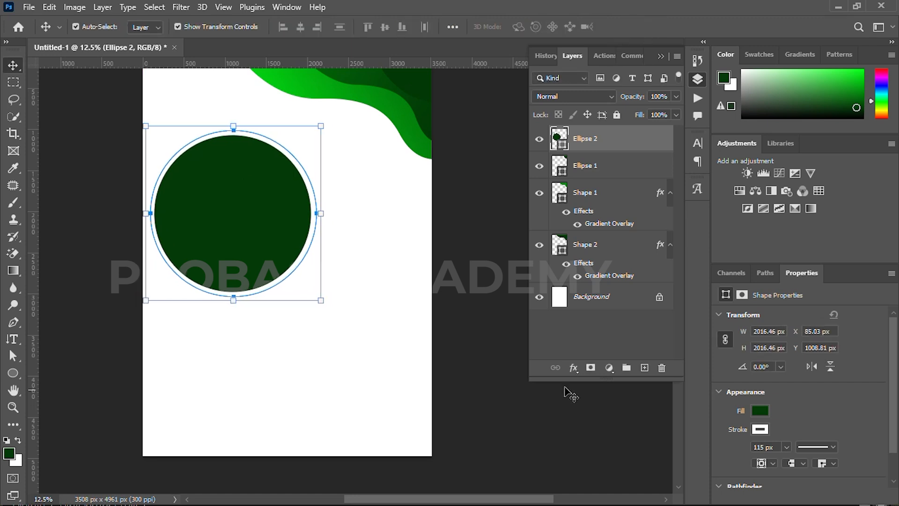
Add a Drop Shadow (size 49 px, spread 20%, opacity 22%) and thin the white stroke to 70 px
click(574, 368)
click(603, 493)
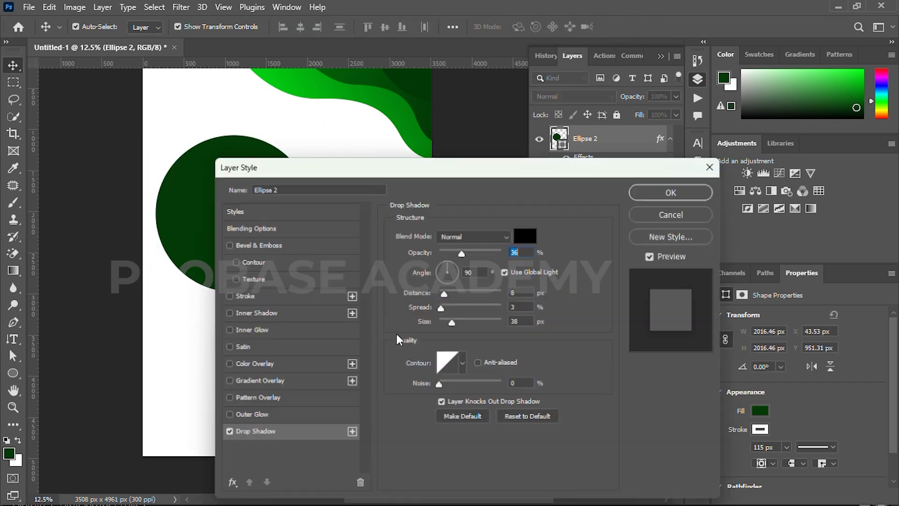
drag(370, 173, 487, 168)
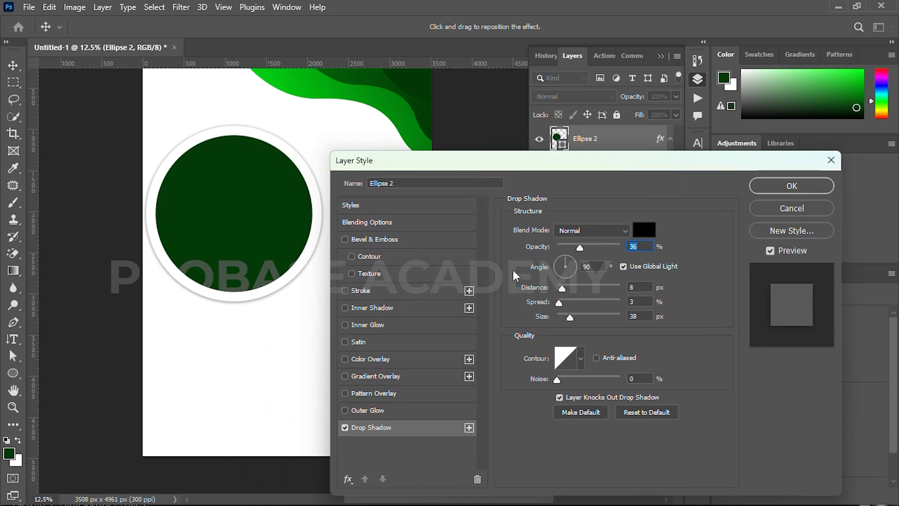
drag(569, 316, 574, 317)
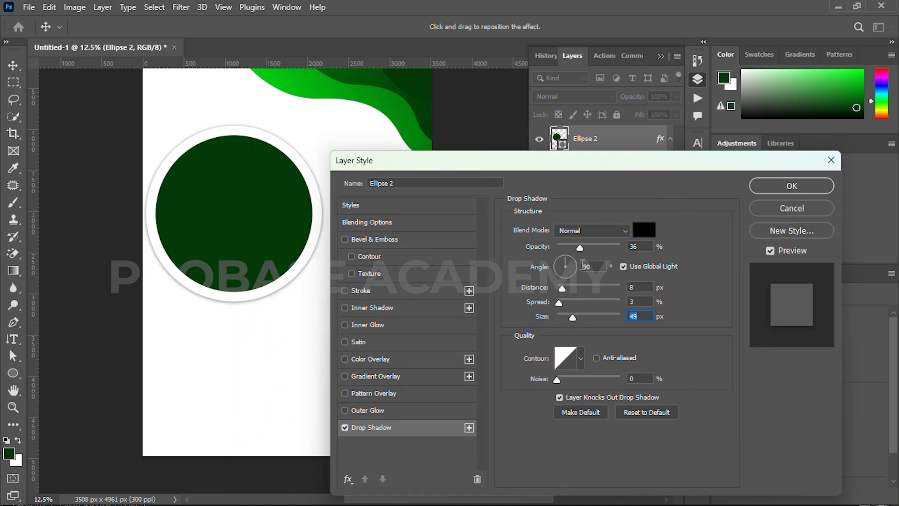
click(581, 248)
drag(559, 302, 570, 300)
drag(576, 249, 572, 249)
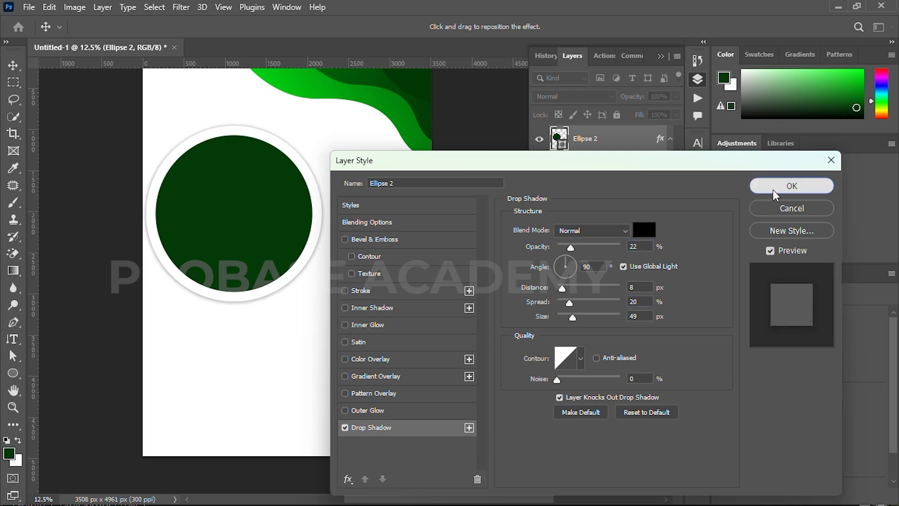
click(773, 189)
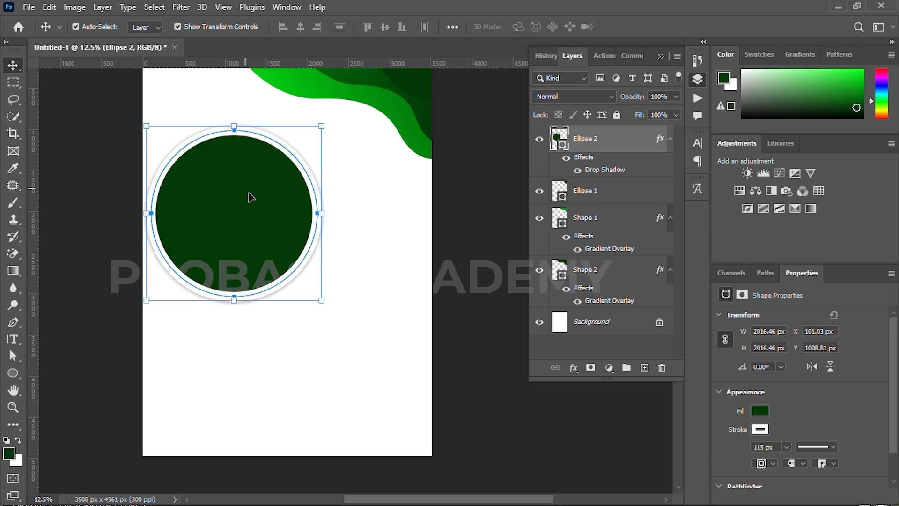
key(u)
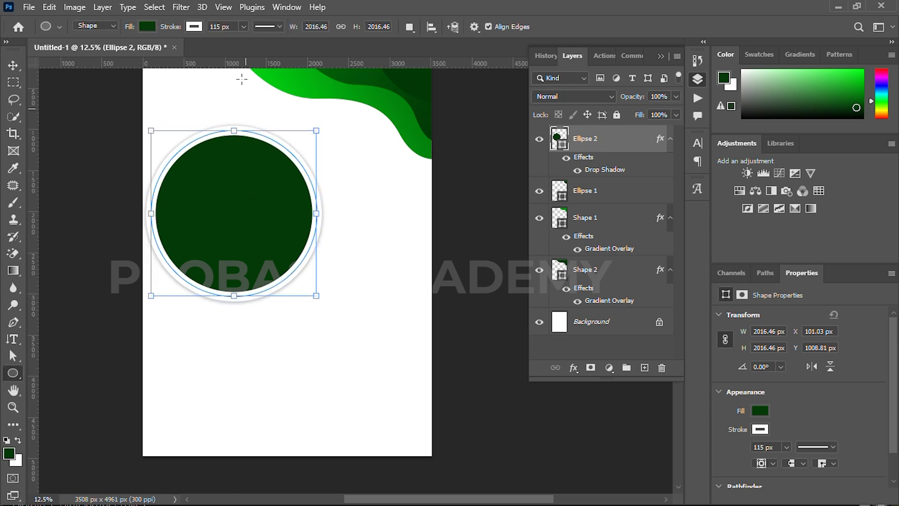
drag(175, 28, 145, 31)
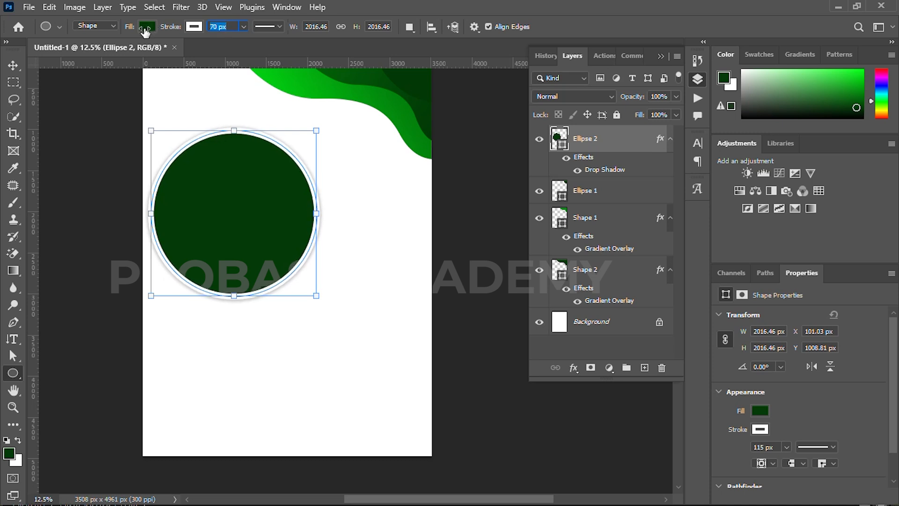
Reselect the bordered circle and pan the view toward the lower page
key(v)
click(80, 91)
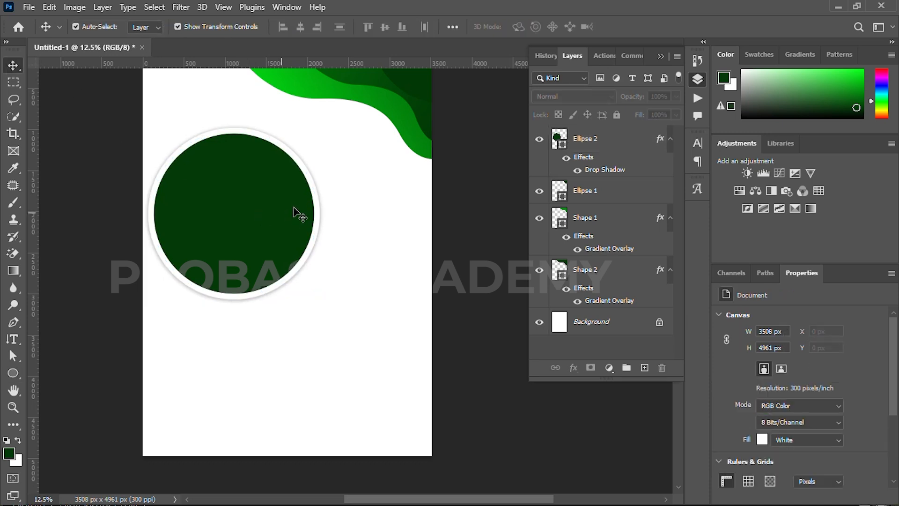
drag(310, 247, 320, 240)
click(273, 219)
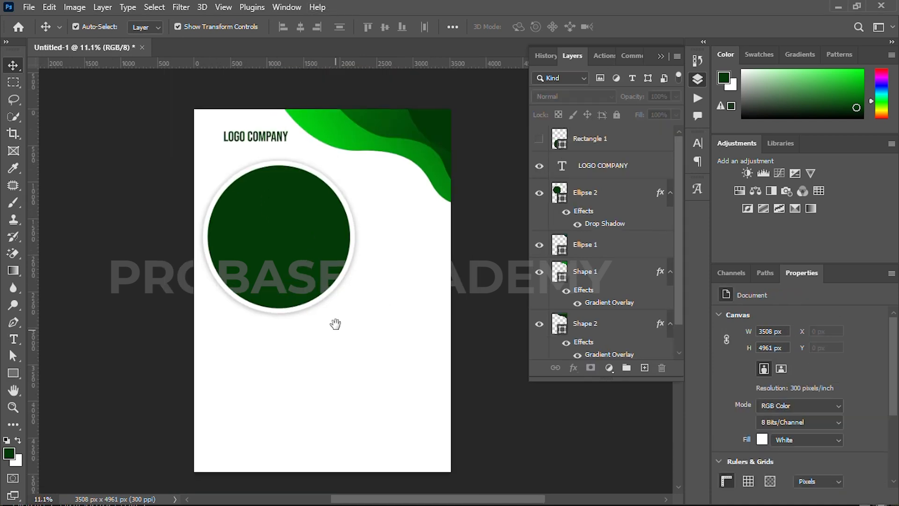
drag(335, 324, 333, 297)
scroll(300, 324, up, 1)
Draw the wavy Shape 3 across the page bottom, closing it below the page edge
key(p)
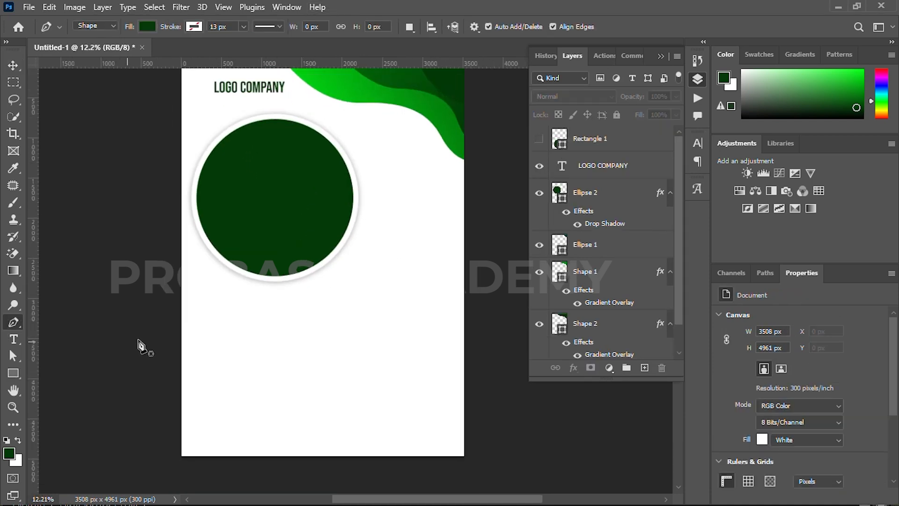
click(101, 376)
drag(318, 332, 441, 389)
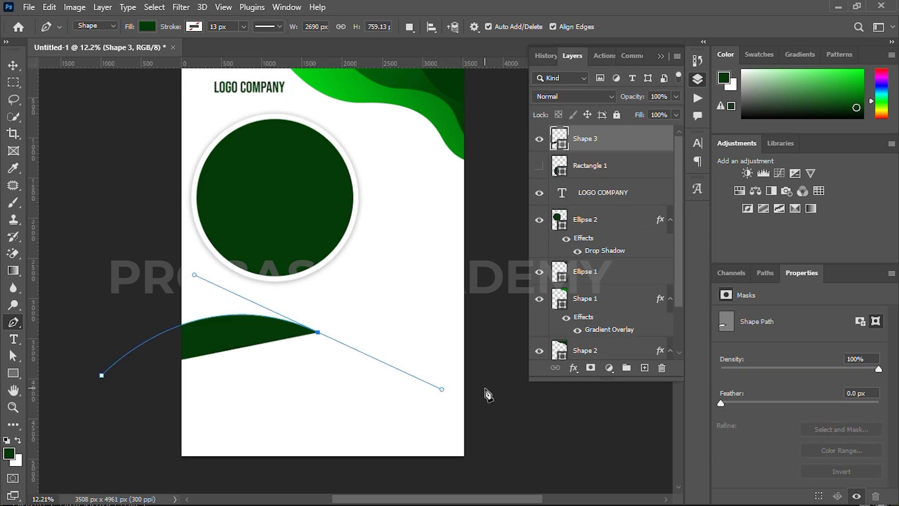
drag(508, 376, 416, 361)
drag(462, 344, 473, 337)
click(472, 487)
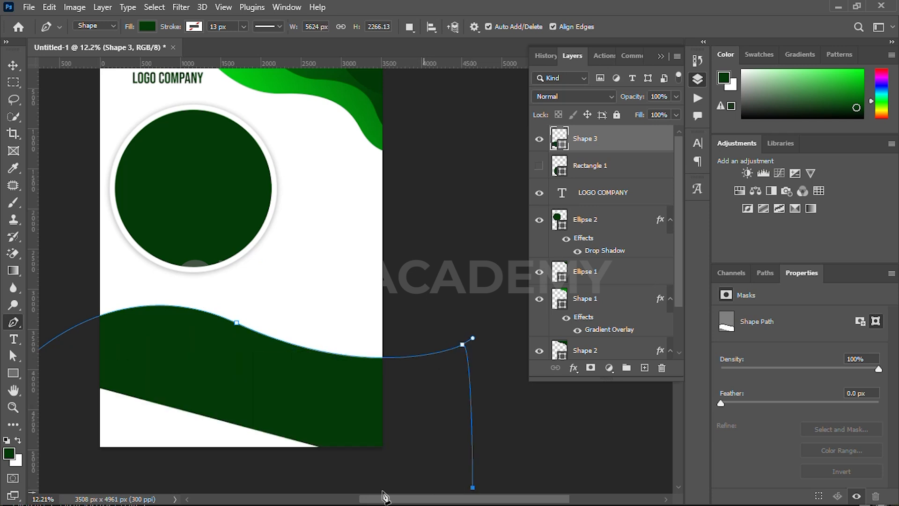
click(68, 491)
drag(90, 478, 198, 464)
click(127, 352)
click(13, 68)
drag(344, 152, 308, 204)
Add a Gradient Overlay to the bottom wave with a deeper green left stop at 26%
click(574, 369)
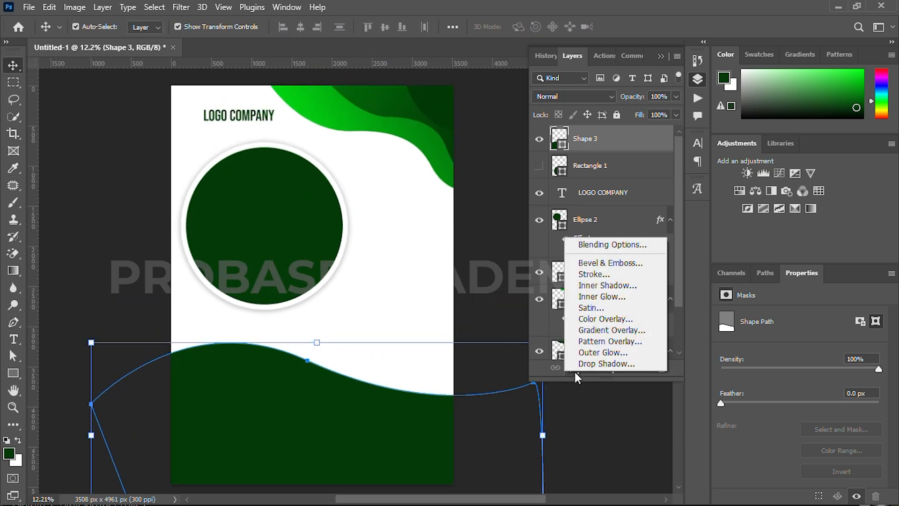
click(584, 316)
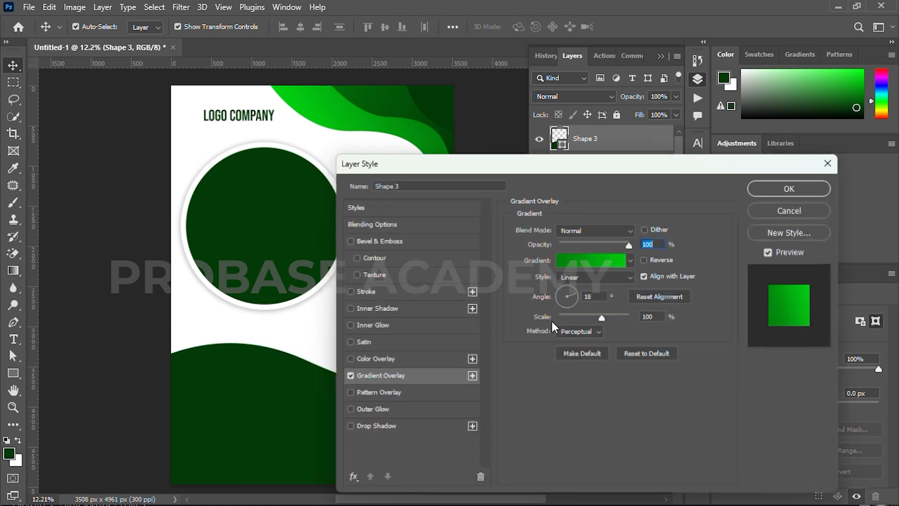
drag(530, 169, 631, 165)
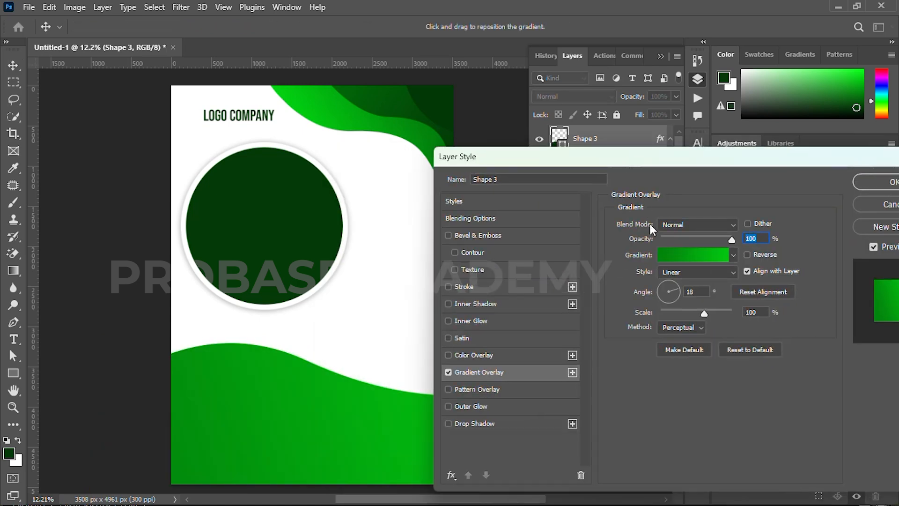
click(679, 255)
double_click(543, 298)
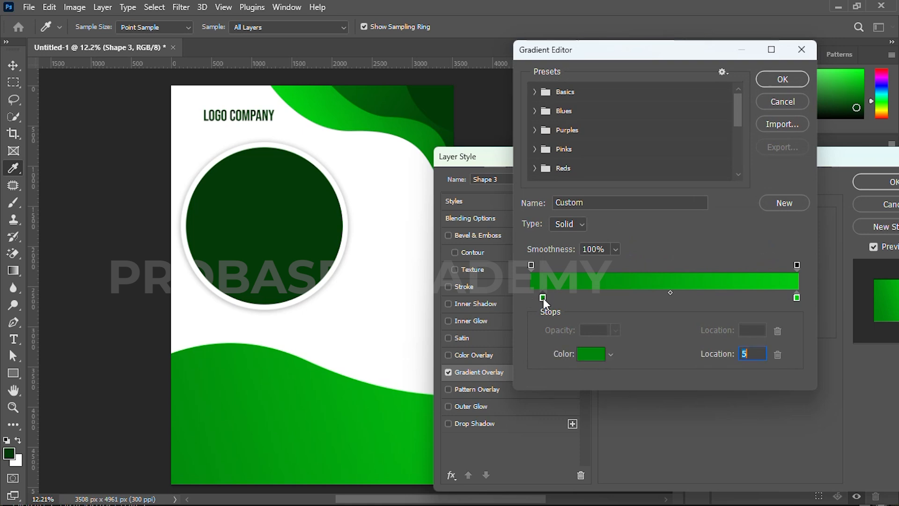
drag(645, 345, 644, 361)
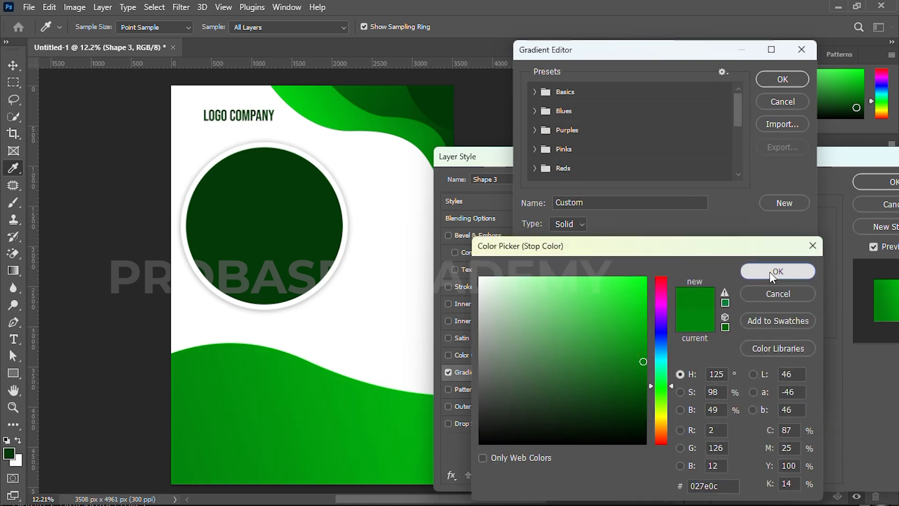
click(770, 271)
drag(542, 298, 601, 298)
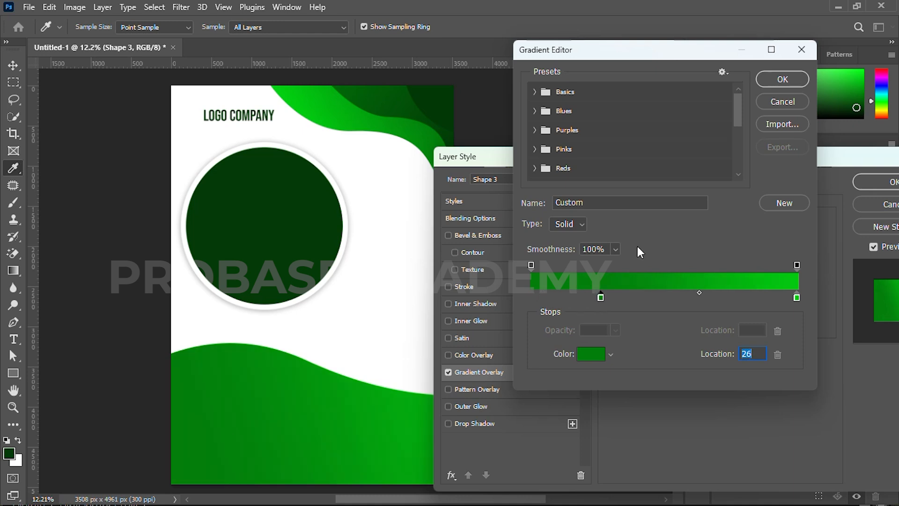
click(781, 78)
Angle the wave's gradient diagonally at about 148° and apply the overlay
drag(703, 156, 760, 123)
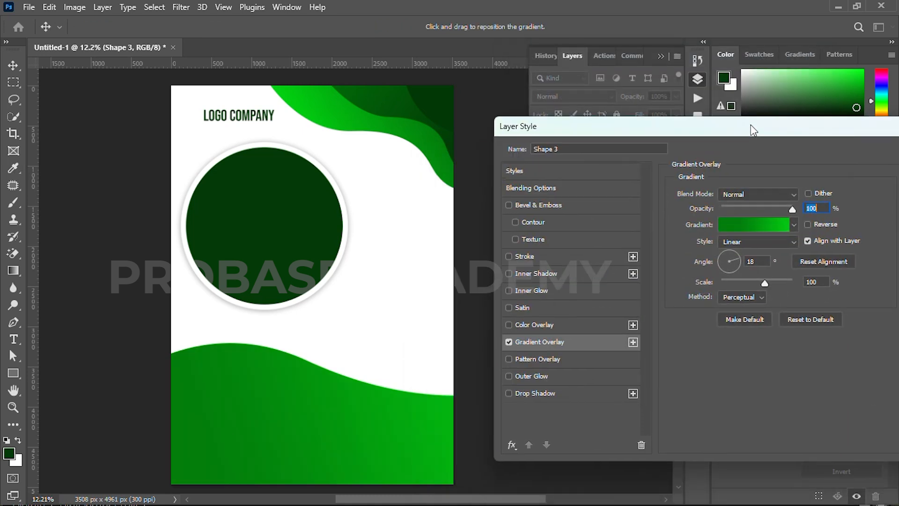
click(728, 254)
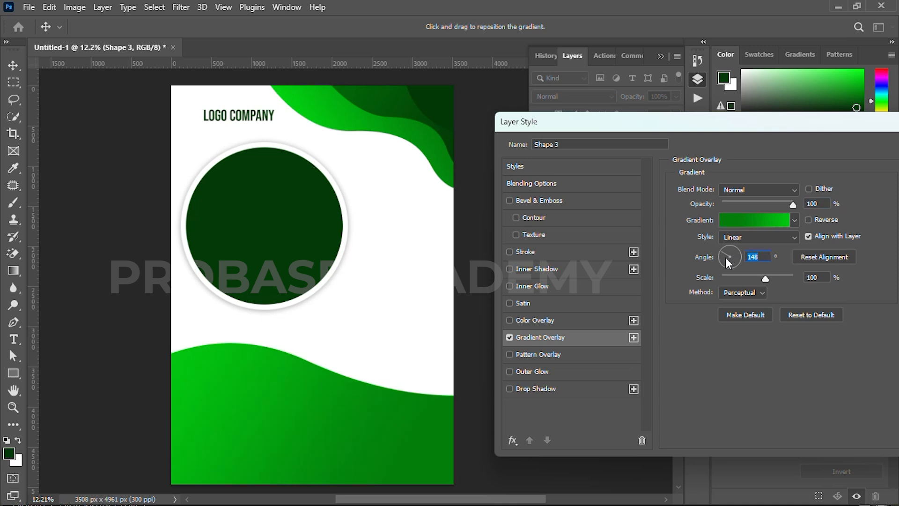
mouse_move(726, 257)
mouse_down()
mouse_move(725, 266)
mouse_move(730, 249)
mouse_move(722, 260)
mouse_up()
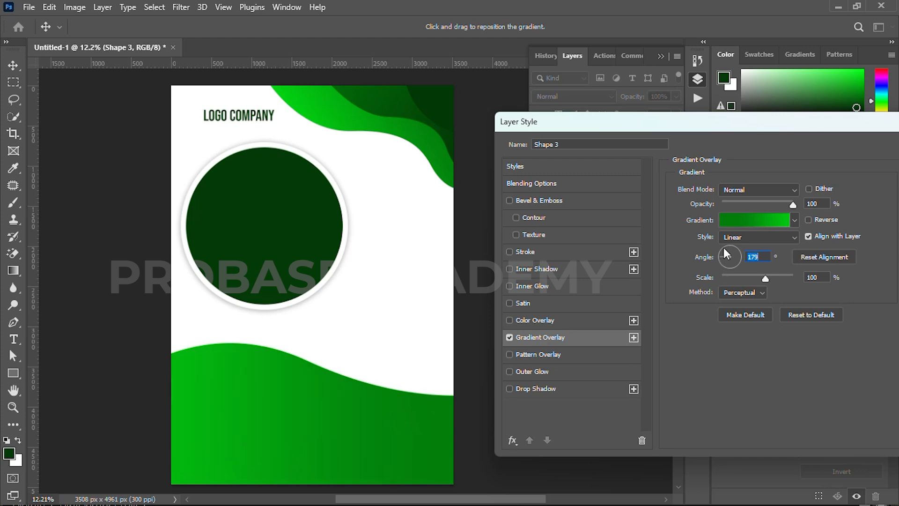
drag(744, 122, 610, 115)
click(810, 137)
Duplicate the lower wave, move the copy down, and tilt it about 7 degrees
click(487, 275)
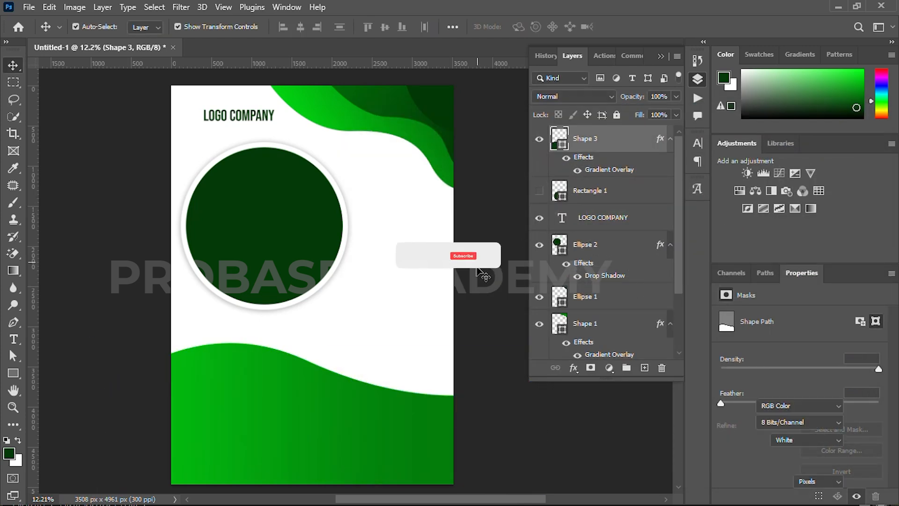
scroll(445, 309, down, 2)
drag(372, 356, 367, 394)
key(ctrl+minus)
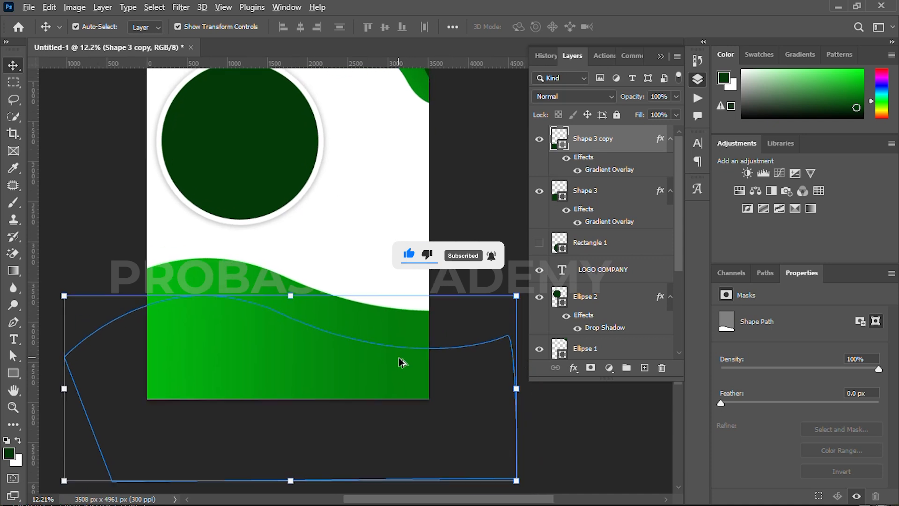
drag(501, 378, 503, 406)
click(652, 26)
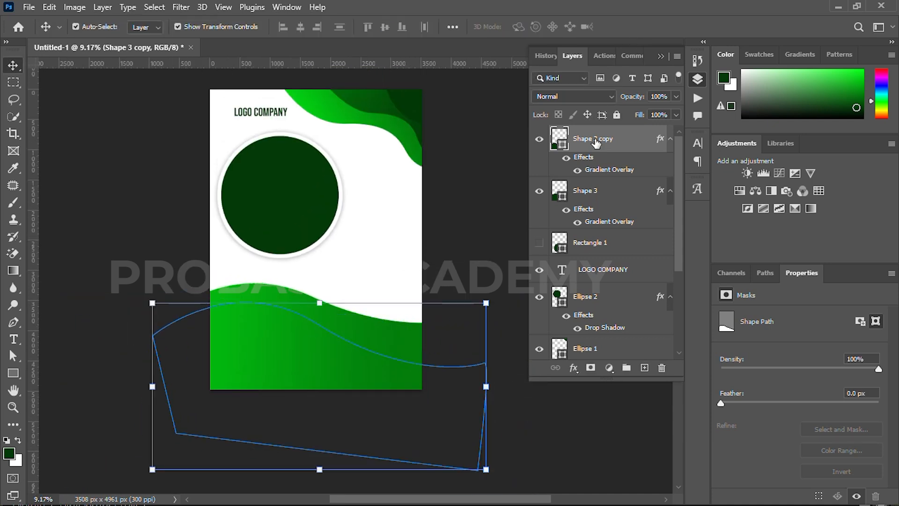
Add a gradient overlay to the wave copy with its start stop sampled as the flyer's dark green
click(574, 368)
click(591, 330)
click(596, 211)
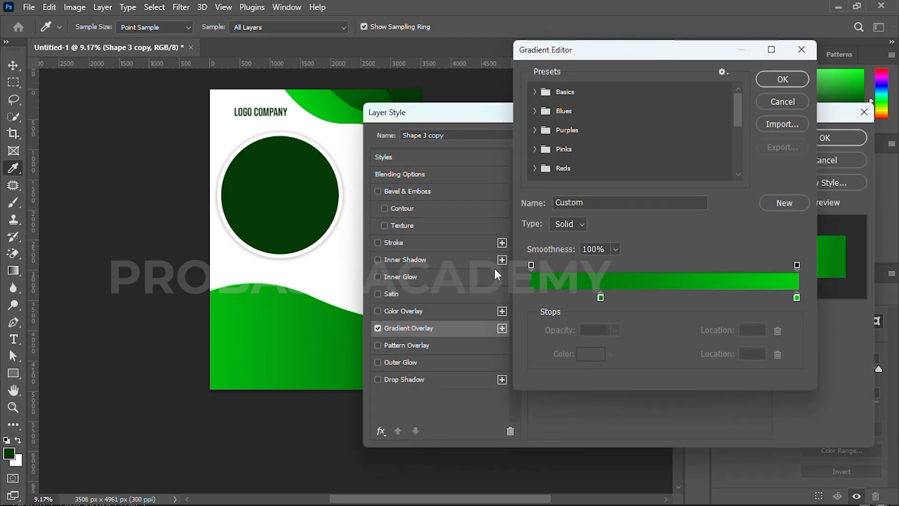
click(764, 103)
click(797, 156)
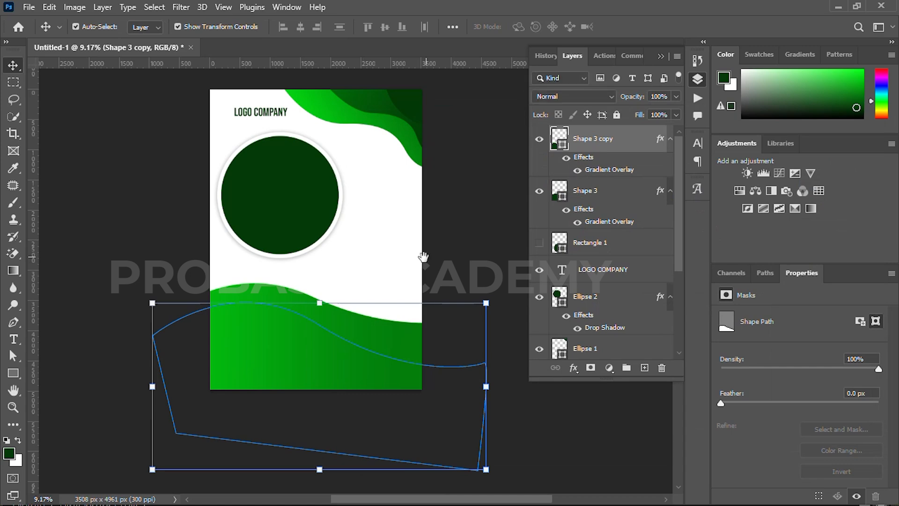
drag(426, 257, 350, 268)
click(574, 368)
click(585, 465)
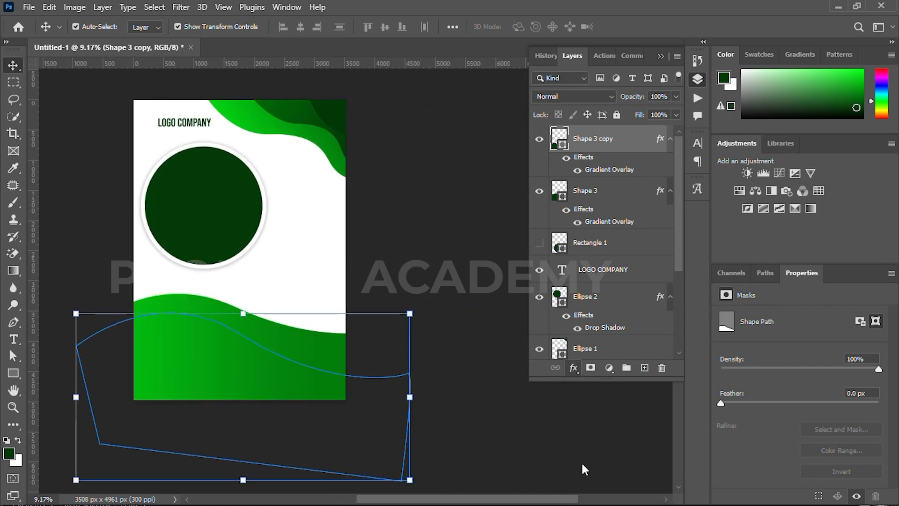
click(603, 211)
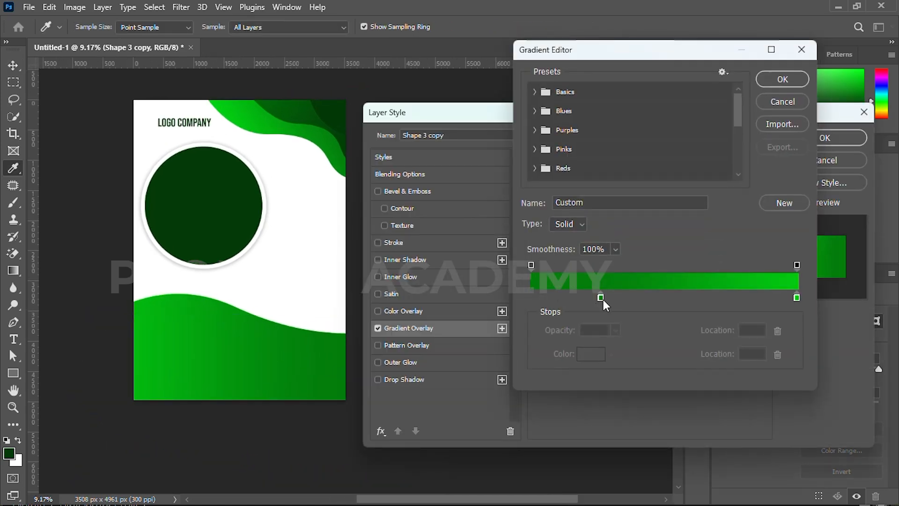
double_click(603, 299)
click(348, 142)
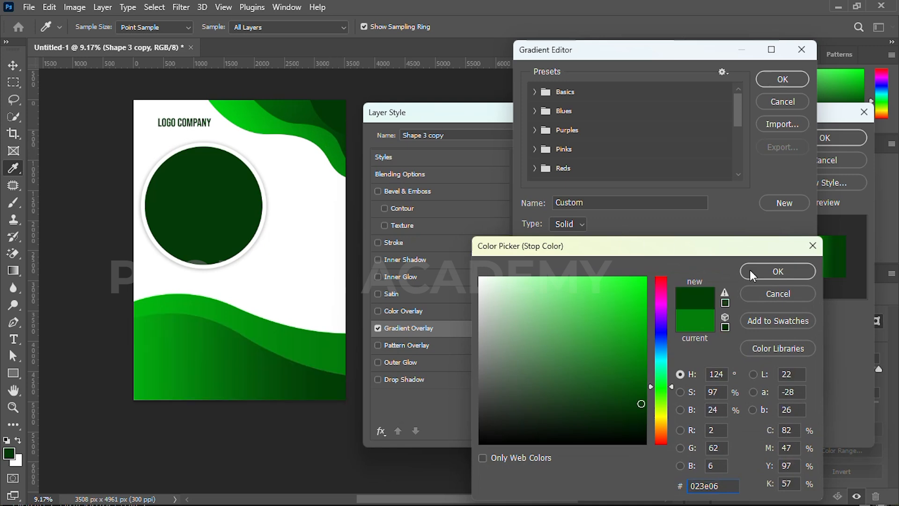
click(773, 272)
Set the end stop to a slightly lighter sampled green and the gradient angle to 98°
double_click(797, 298)
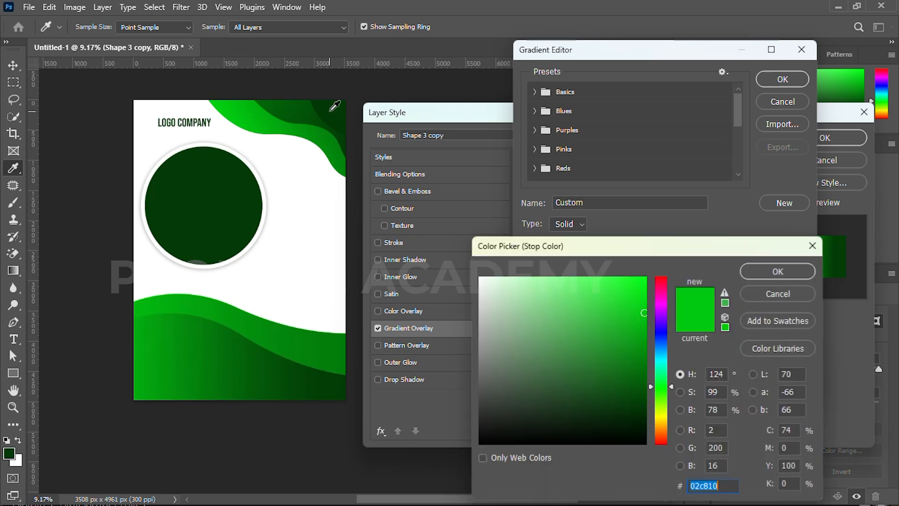
click(287, 103)
drag(647, 382, 646, 367)
click(749, 275)
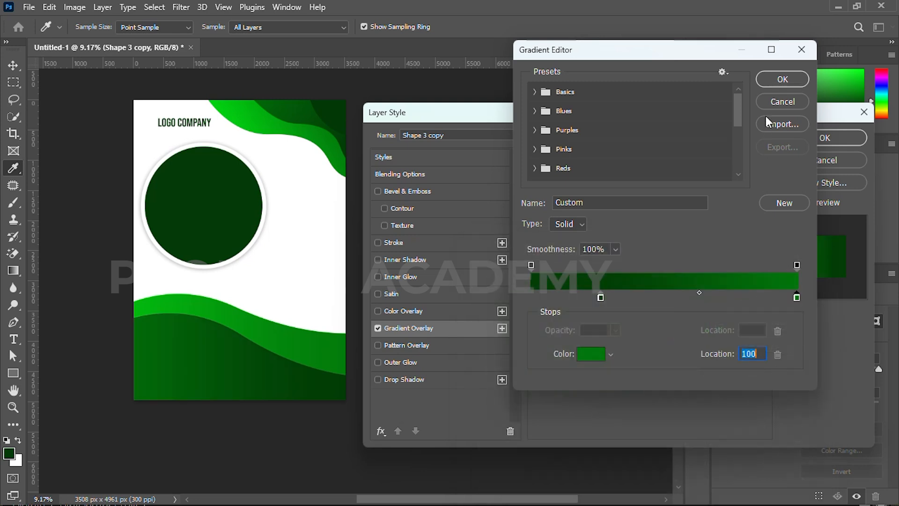
click(780, 79)
click(604, 254)
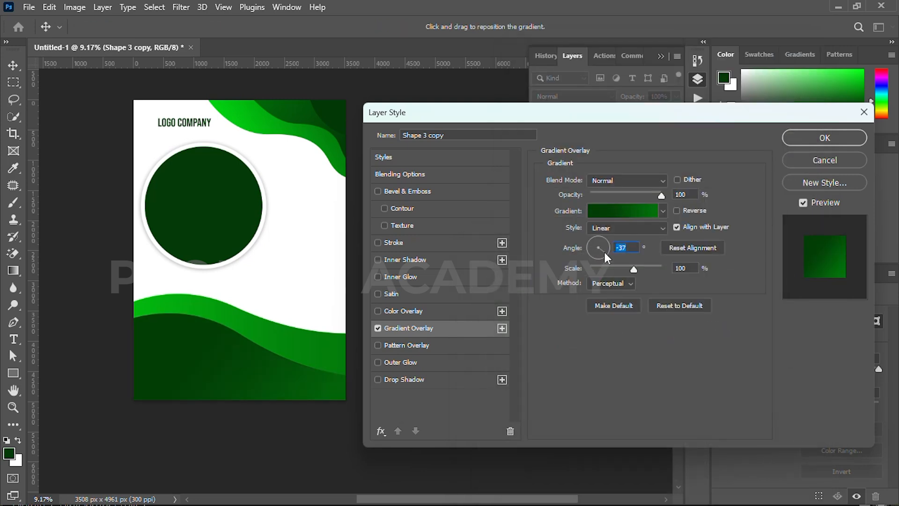
drag(605, 249, 599, 243)
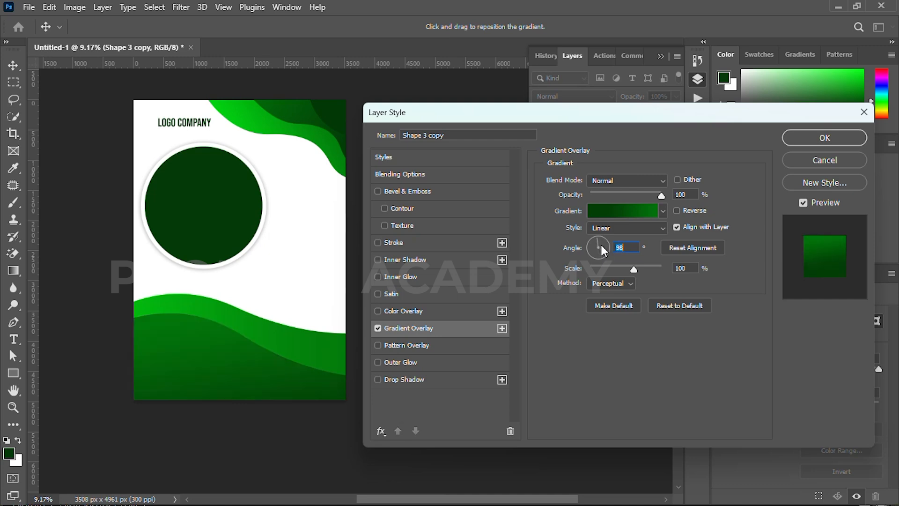
click(804, 137)
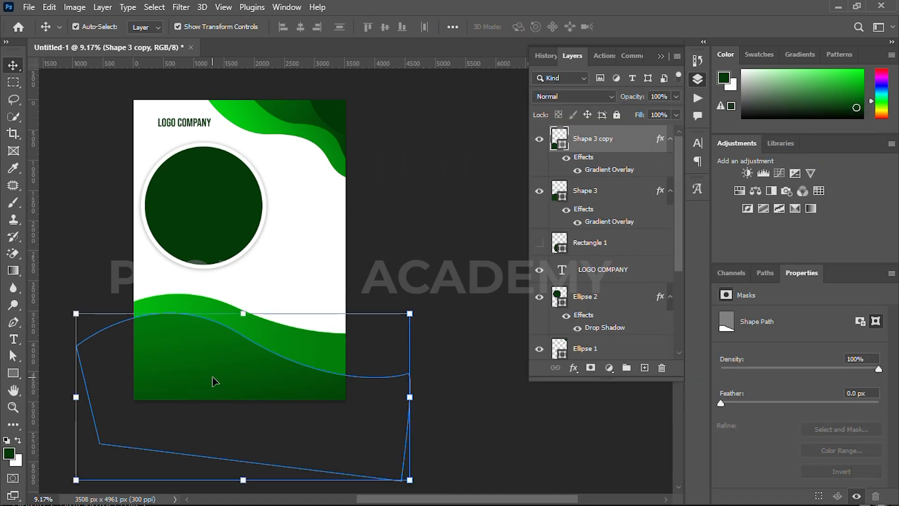
Duplicate the wave lower on the page, then rotate and shift it down-left
drag(213, 371, 209, 403)
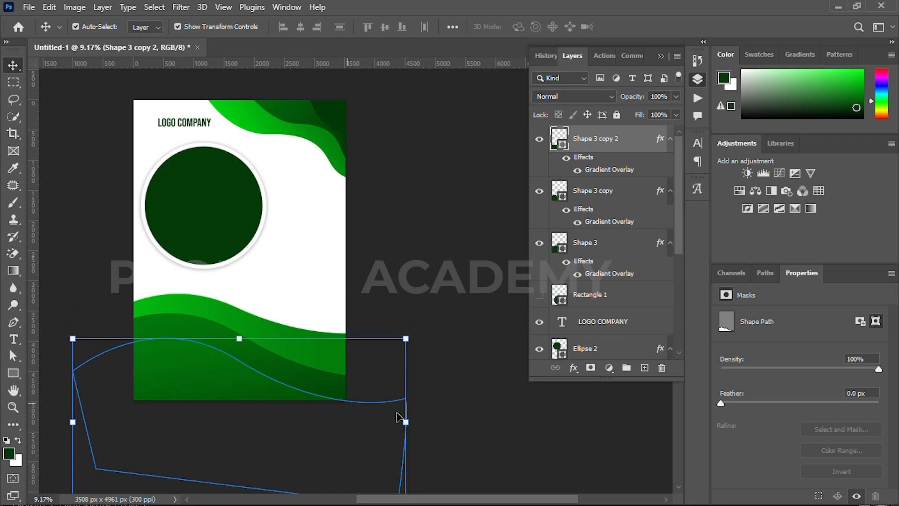
drag(417, 422, 420, 444)
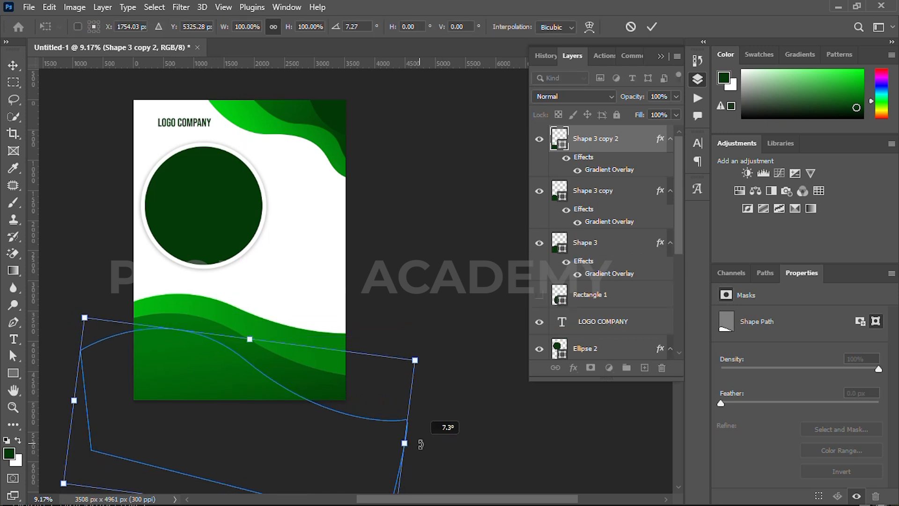
drag(236, 383, 231, 395)
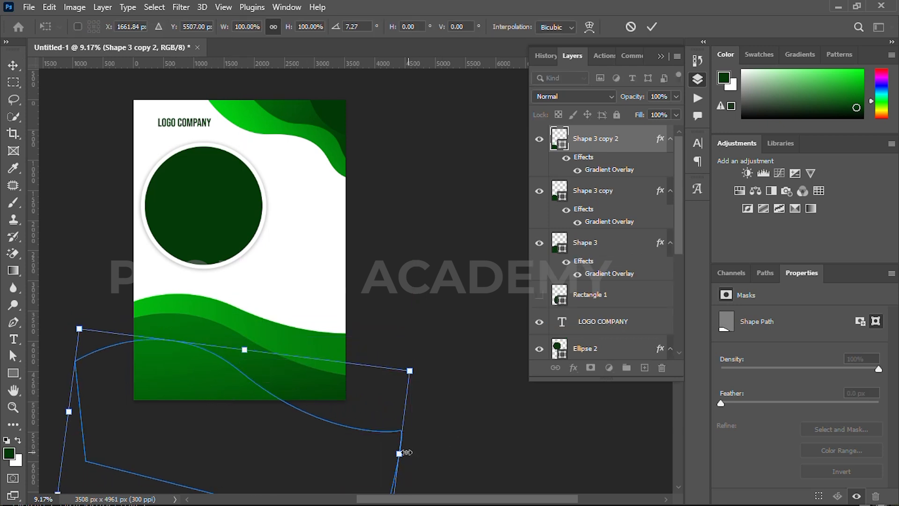
drag(423, 454, 421, 464)
drag(228, 398, 236, 396)
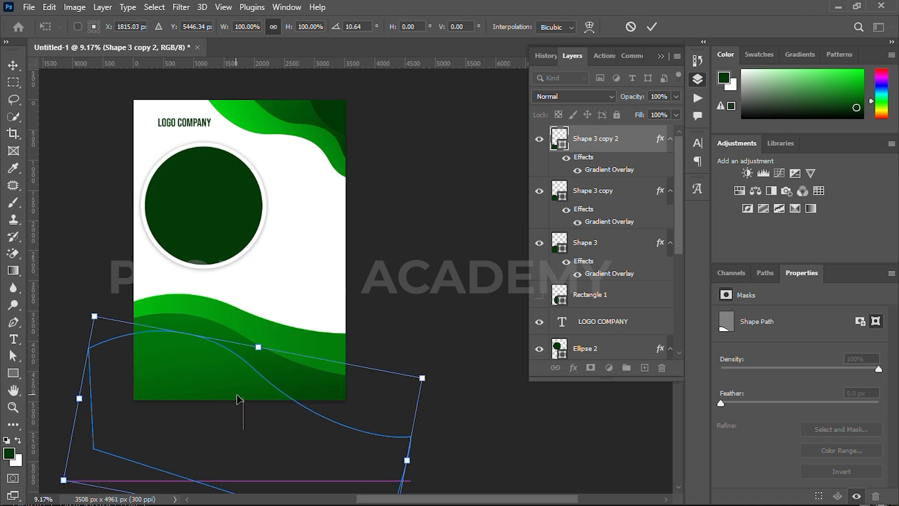
click(652, 28)
drag(372, 188, 364, 147)
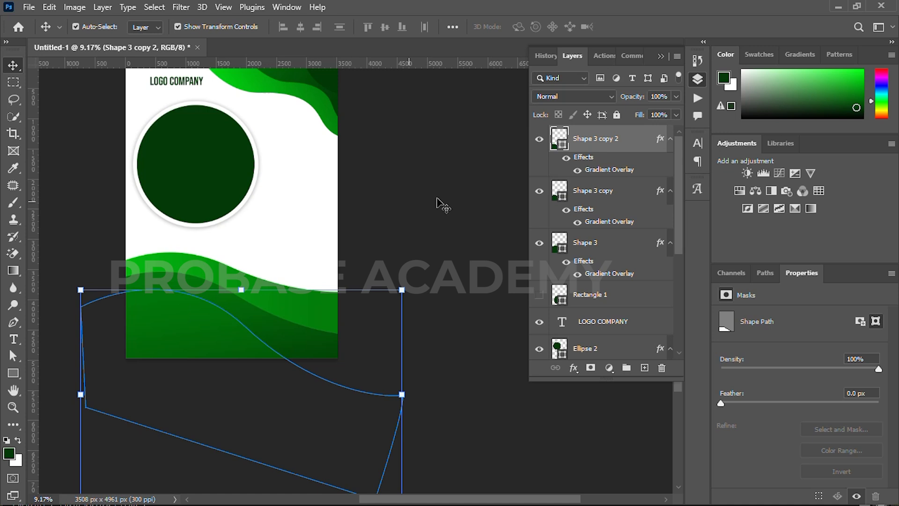
drag(411, 170, 411, 186)
Add a gradient overlay to the new wave, sampling dark green from the top-right for both stops
click(573, 368)
click(591, 460)
click(615, 211)
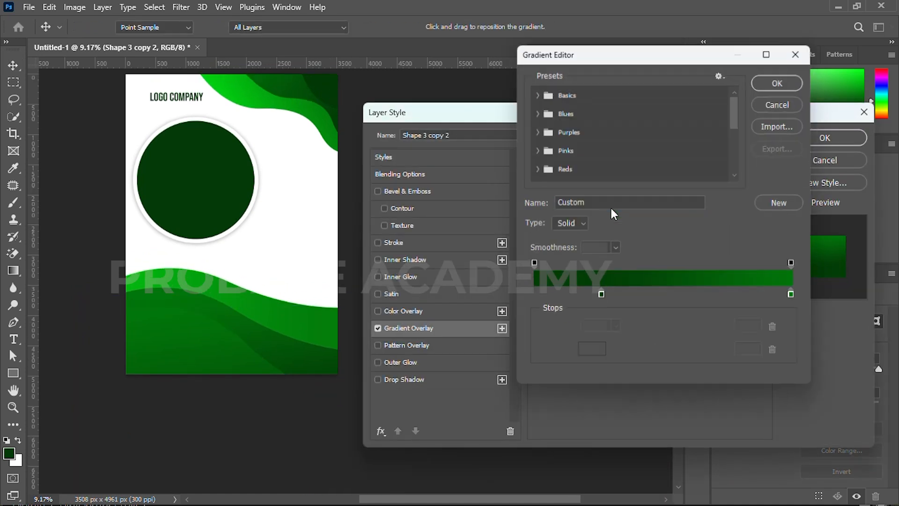
double_click(593, 296)
click(325, 83)
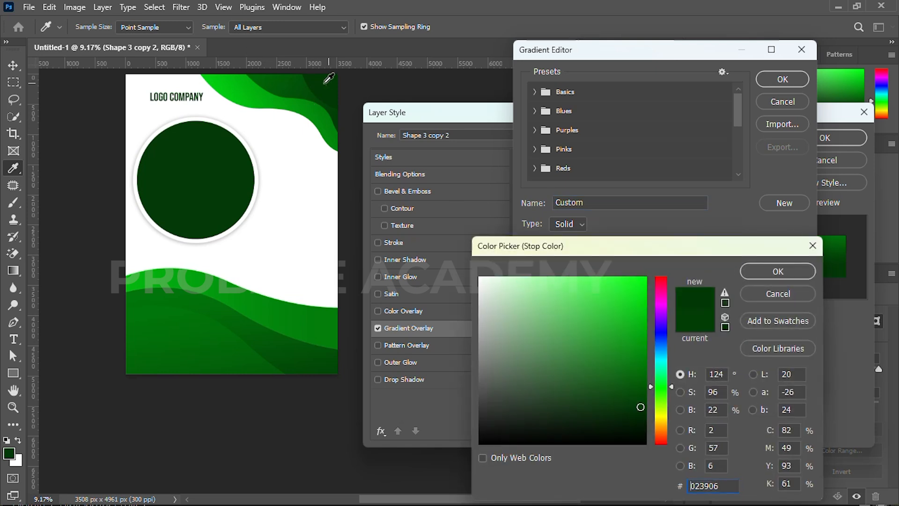
click(778, 276)
double_click(797, 299)
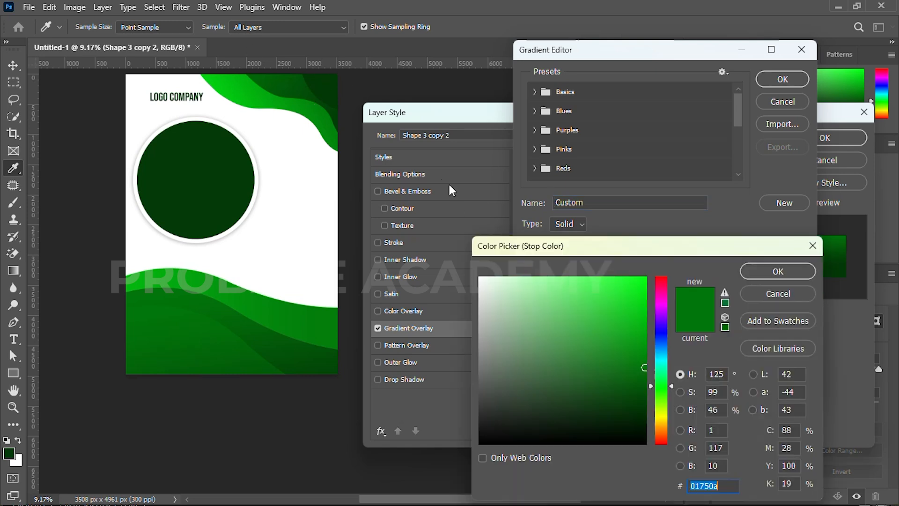
click(335, 86)
Reject an olive end colour and make the end stop a slightly lighter dark green
drag(640, 407, 646, 399)
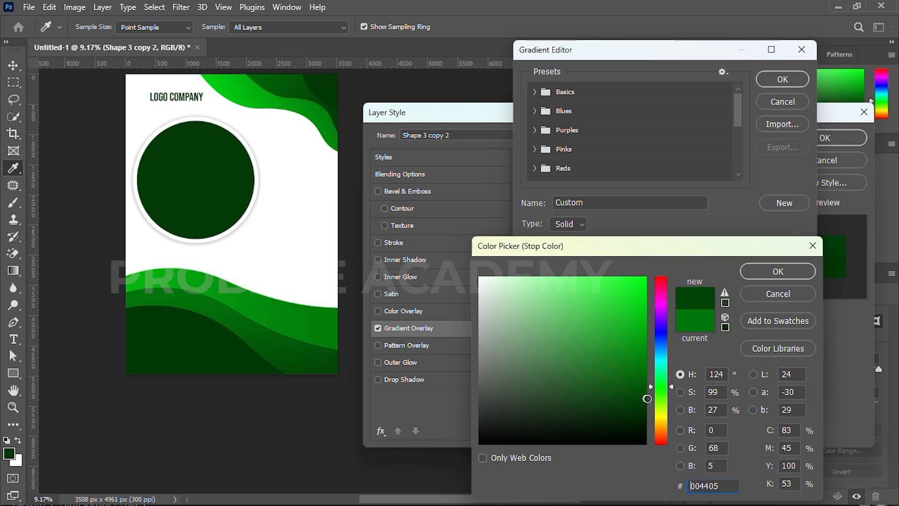
click(648, 405)
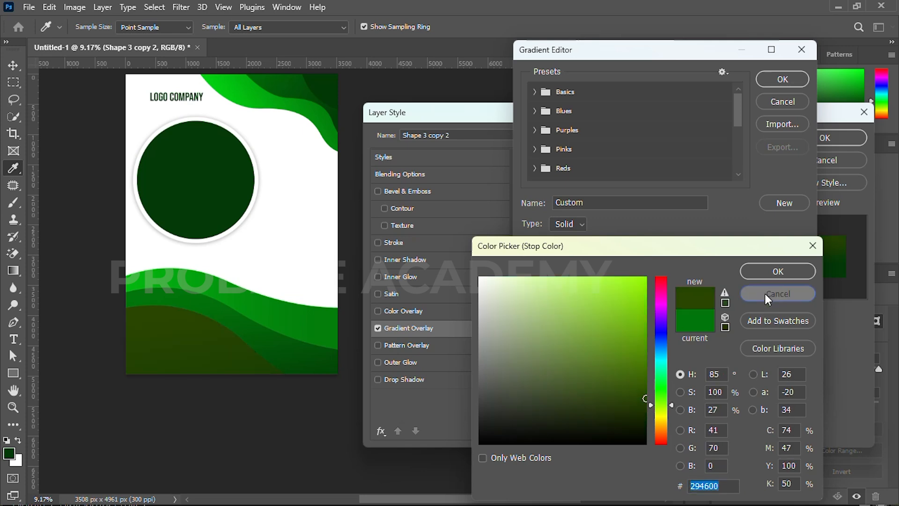
click(765, 293)
click(329, 88)
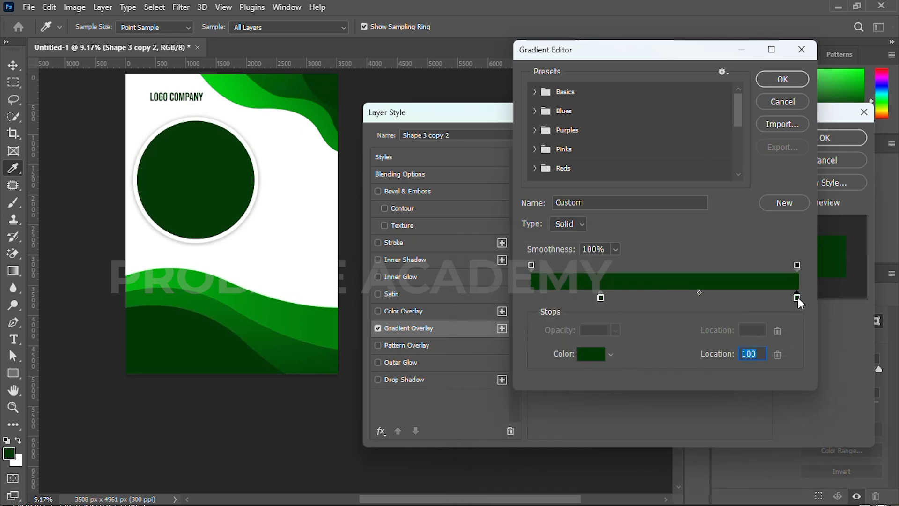
double_click(796, 297)
drag(641, 406, 643, 406)
click(757, 274)
click(782, 79)
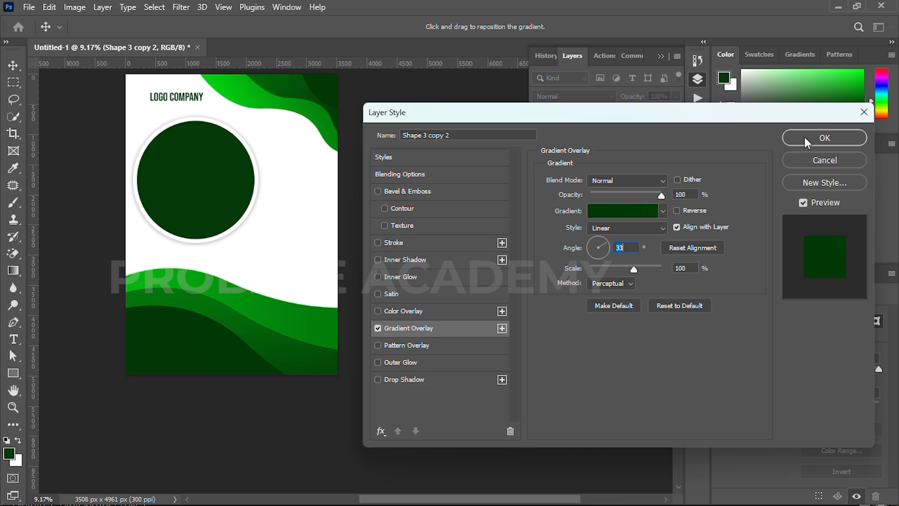
click(825, 138)
Tilt the new wave back about 5 degrees
click(437, 241)
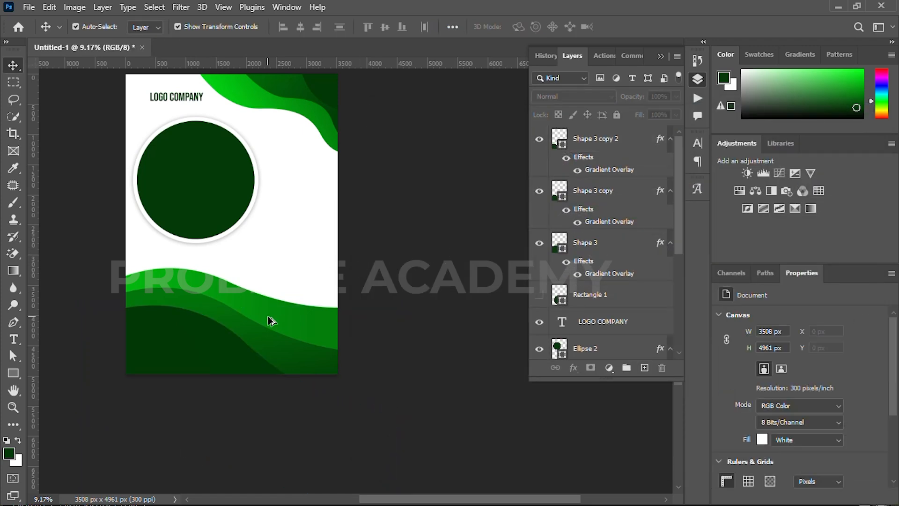
click(218, 366)
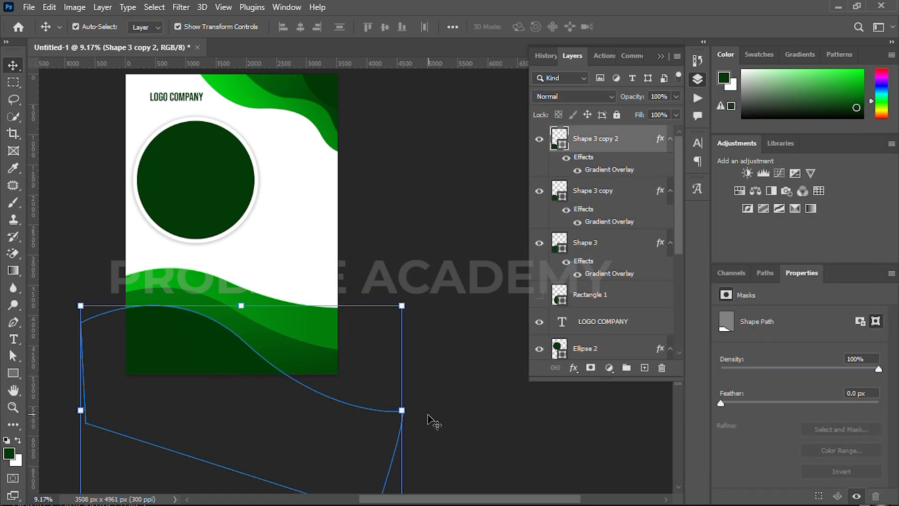
drag(414, 411, 401, 397)
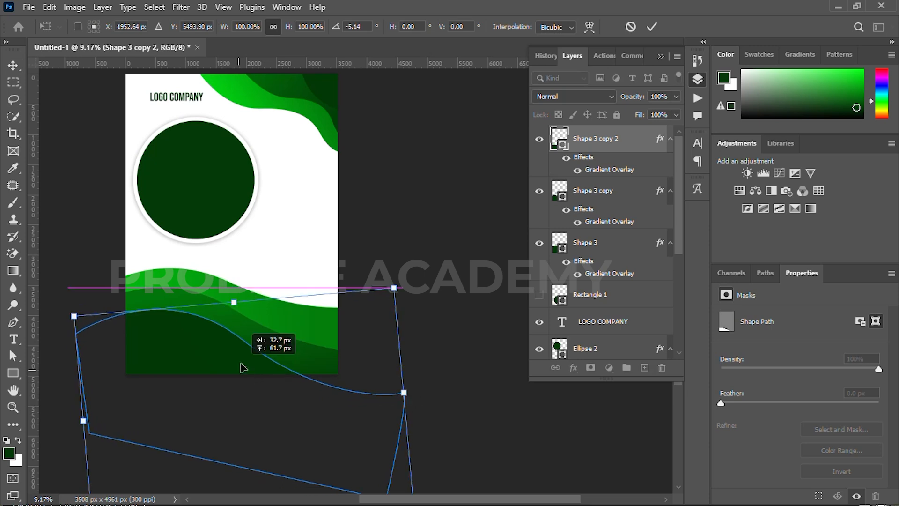
click(651, 27)
click(414, 199)
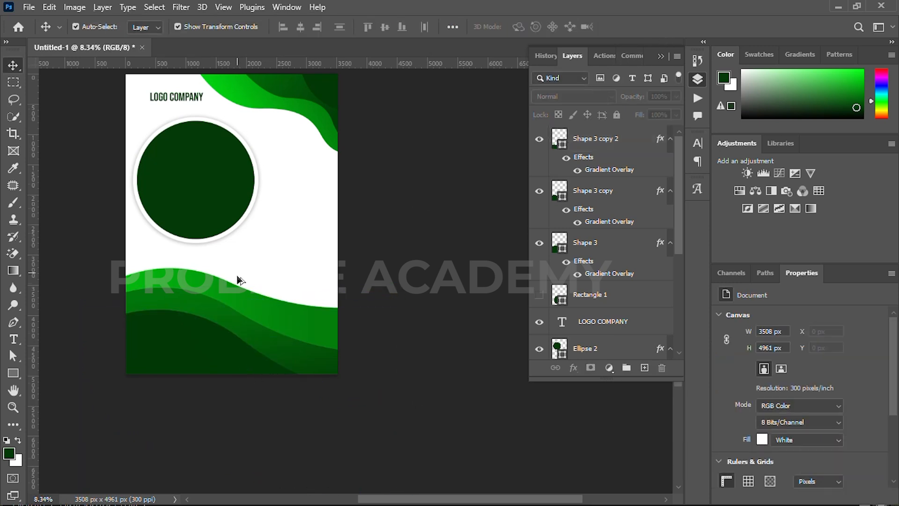
Hide the rounded rectangle layer and move Rectangle 1 to the top of the stack
scroll(239, 275, down, 2)
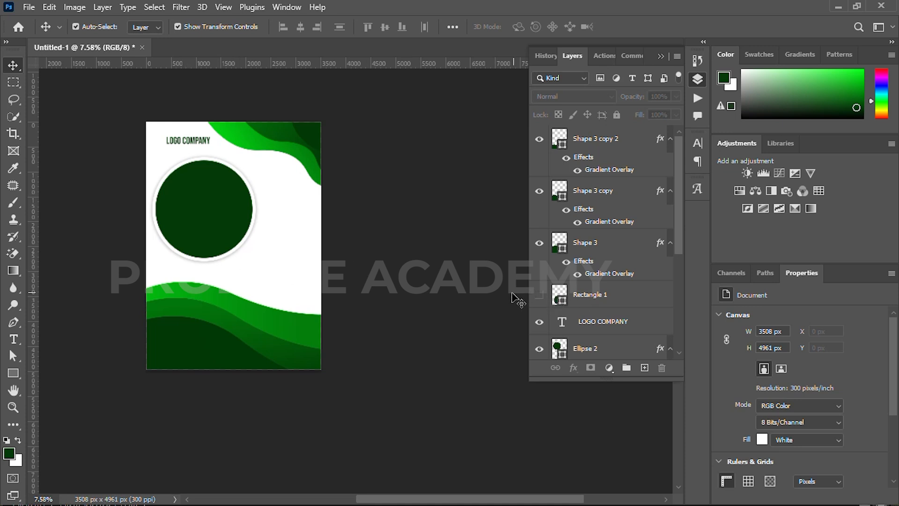
click(538, 298)
drag(589, 296, 588, 131)
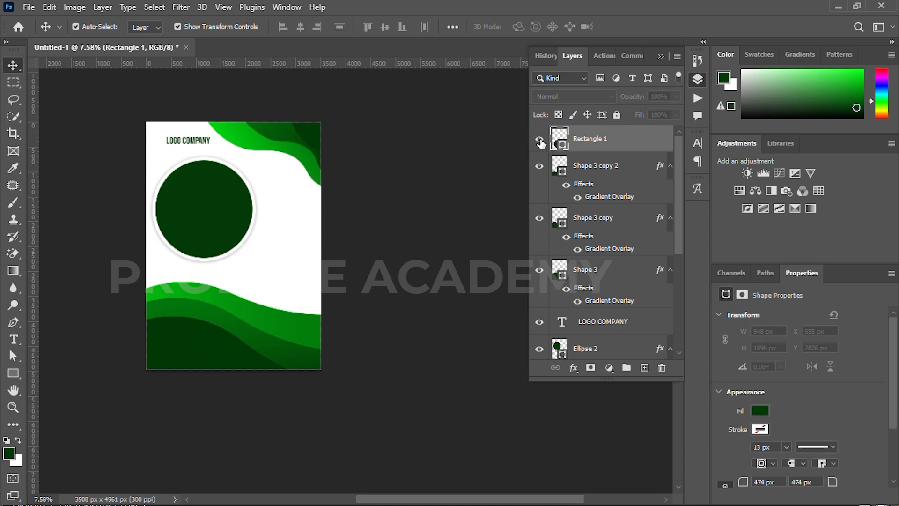
Show the rounded rectangle again, fill it white, and give it a drop shadow
click(540, 140)
double_click(562, 148)
click(338, 193)
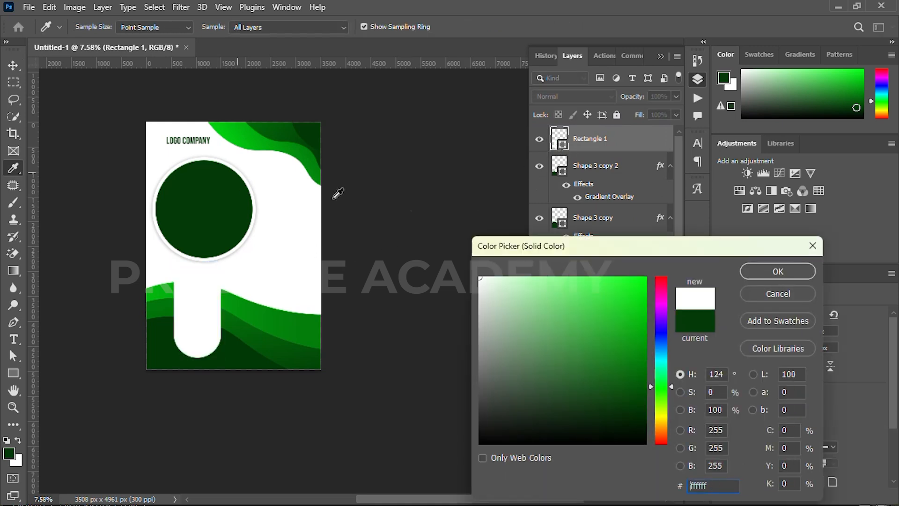
click(768, 272)
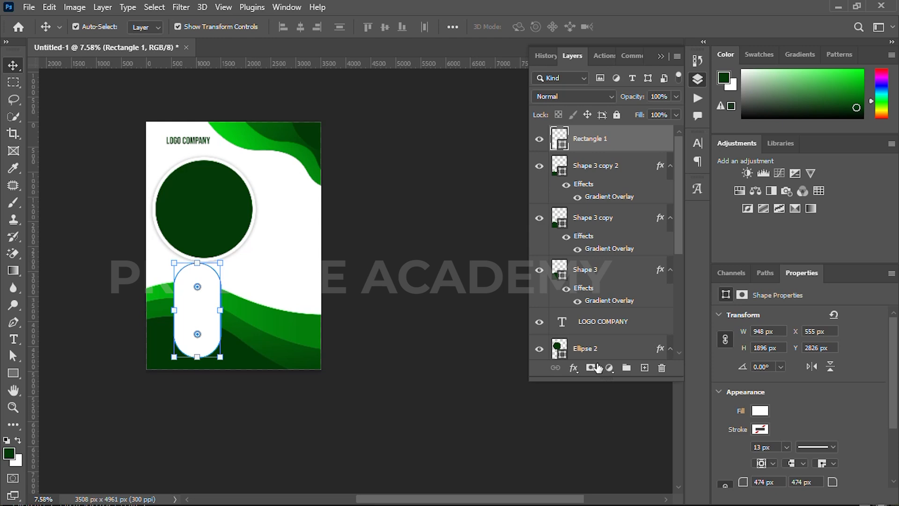
click(573, 368)
click(584, 496)
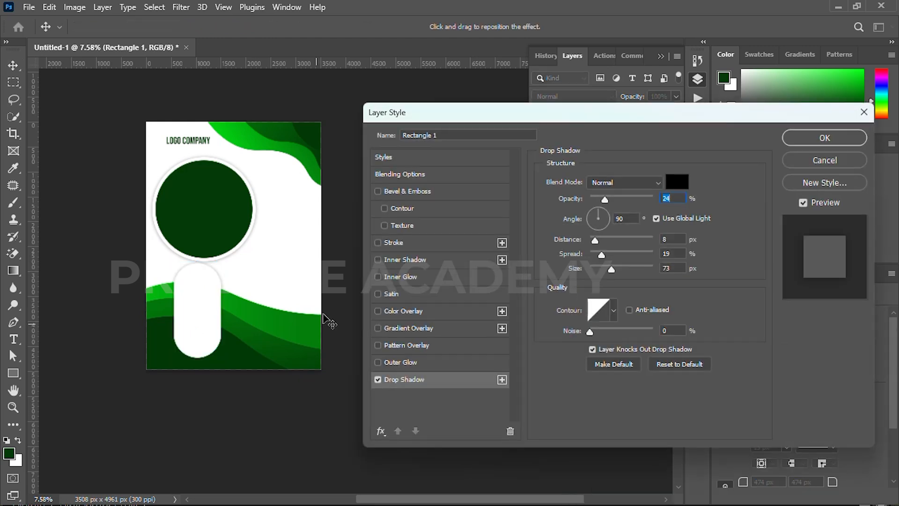
click(799, 138)
Scale the dark green circle to about 85% and move it slightly left
scroll(174, 249, up, 3)
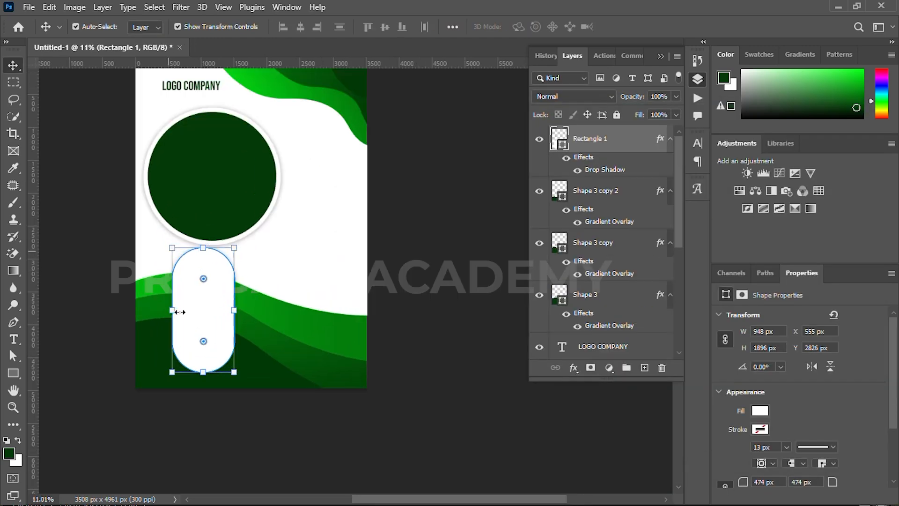
click(239, 229)
drag(221, 266, 221, 243)
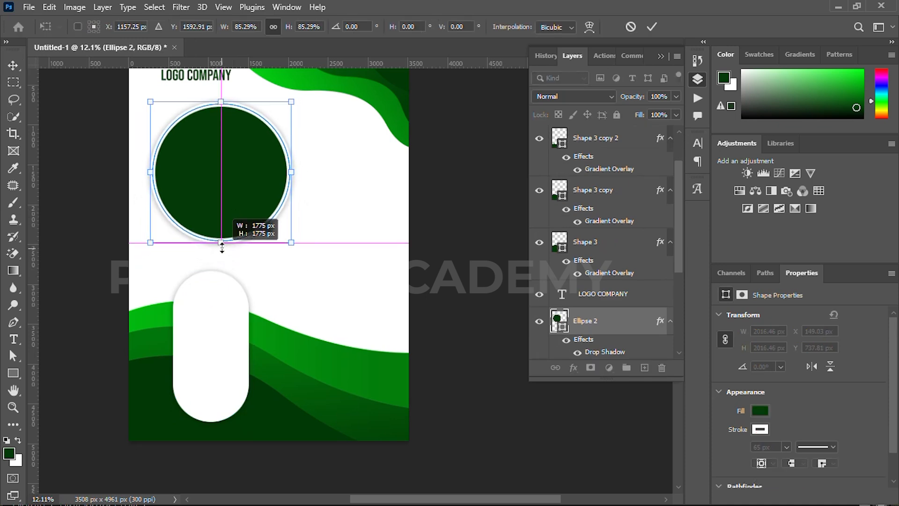
drag(227, 208, 222, 212)
click(652, 27)
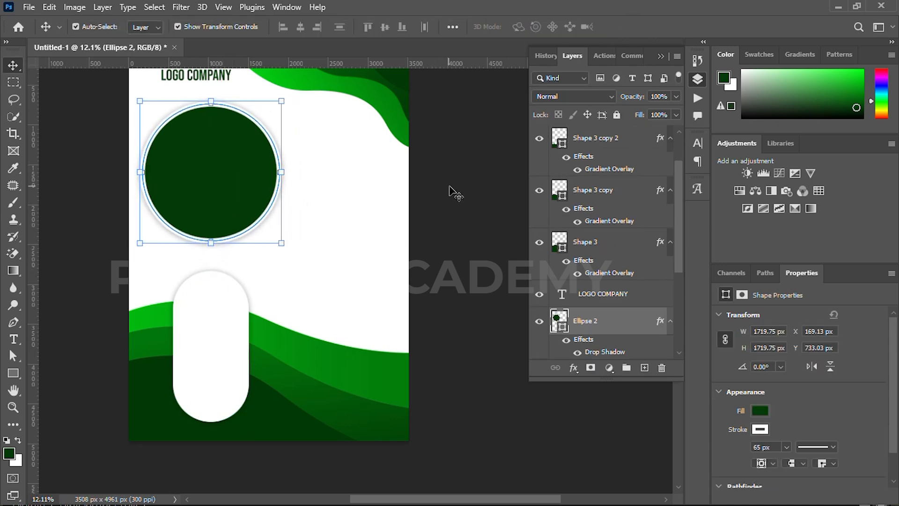
click(450, 192)
scroll(189, 337, up, 1)
scroll(188, 334, up, 1)
Draw a circle with the Ellipse Tool and place it in the top of the white pill
click(13, 374)
right_click(13, 376)
click(57, 387)
drag(176, 262, 259, 368)
key(v)
drag(224, 328, 217, 295)
key(u)
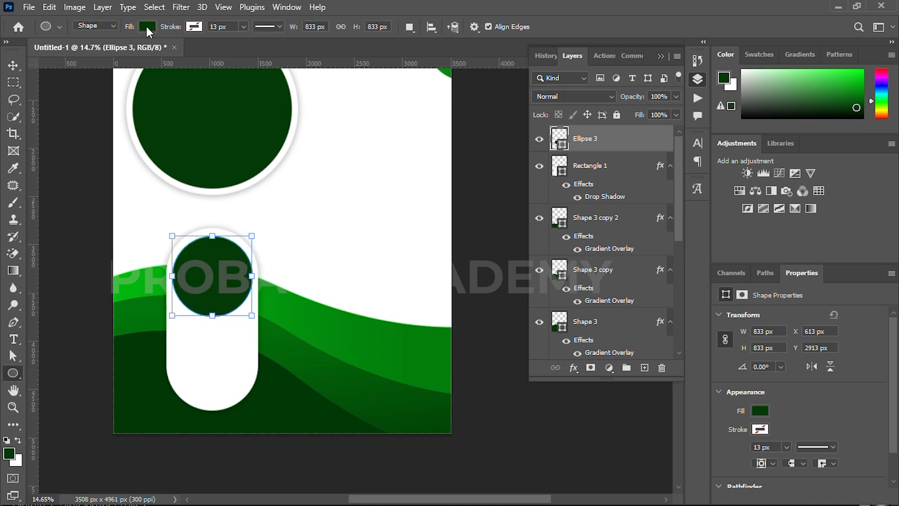
Fill the circle with light grey #eeeeee
click(147, 28)
click(228, 52)
drag(490, 290, 468, 287)
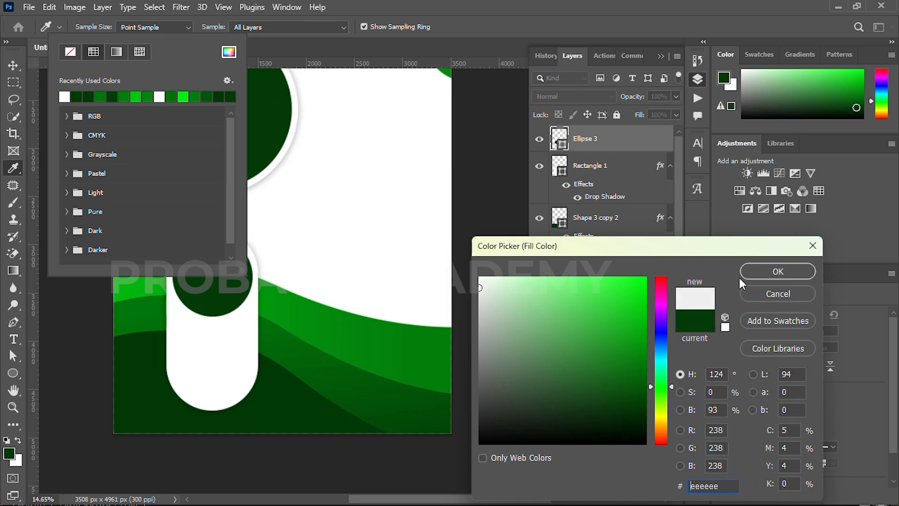
click(778, 272)
click(13, 66)
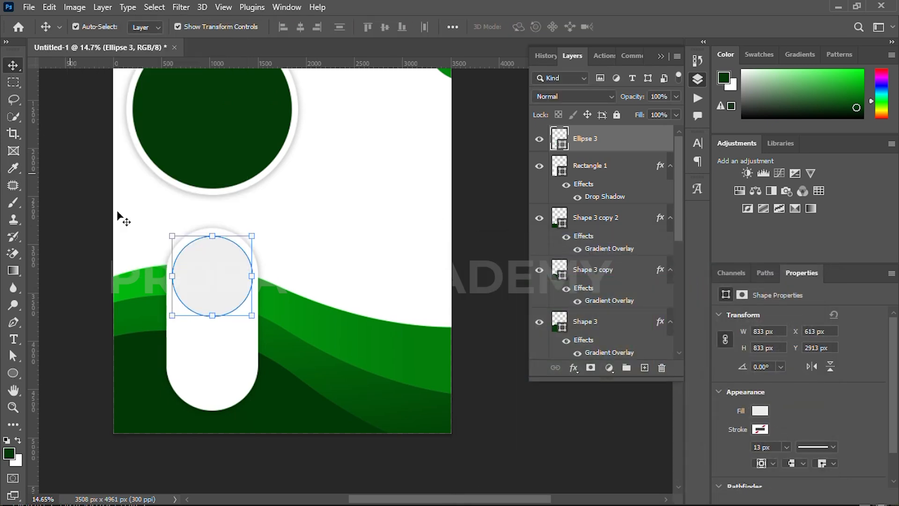
Give the grey circle a drop shadow with size 49 px
click(573, 368)
click(580, 490)
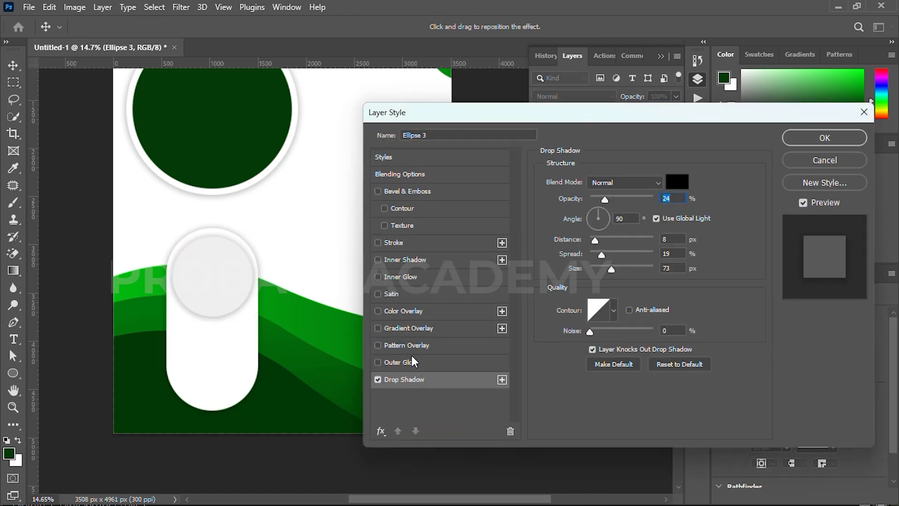
click(607, 267)
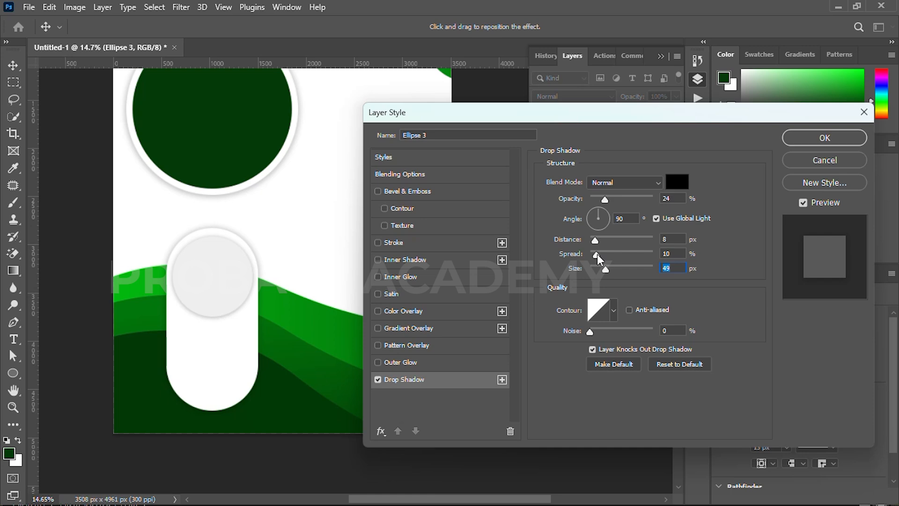
click(824, 138)
click(76, 186)
Select the circle and pill together and nudge them up and left
drag(163, 258, 153, 249)
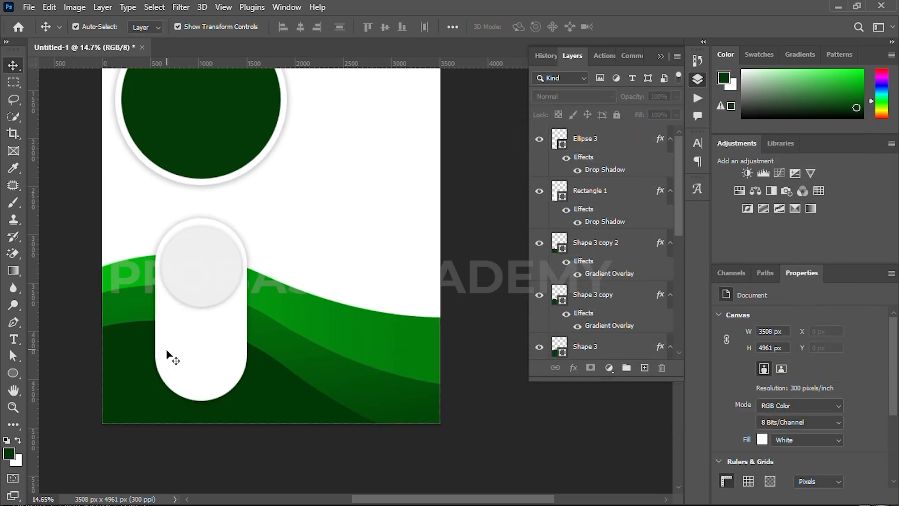
click(195, 278)
shift+click(199, 317)
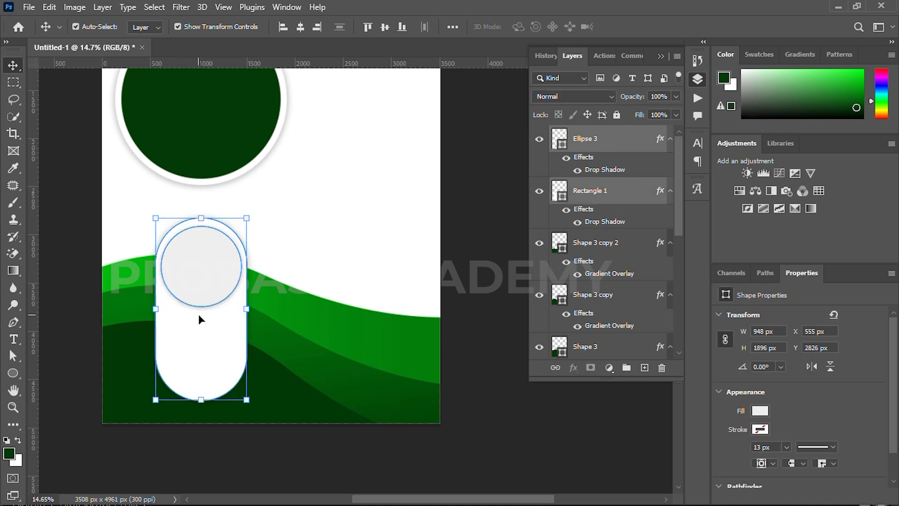
key(shift+Up)
key(shift+Up)
key(shift+Up)
key(shift+Up)
key(shift+Up)
key(shift+Up)
key(shift+Up)
key(shift+Up)
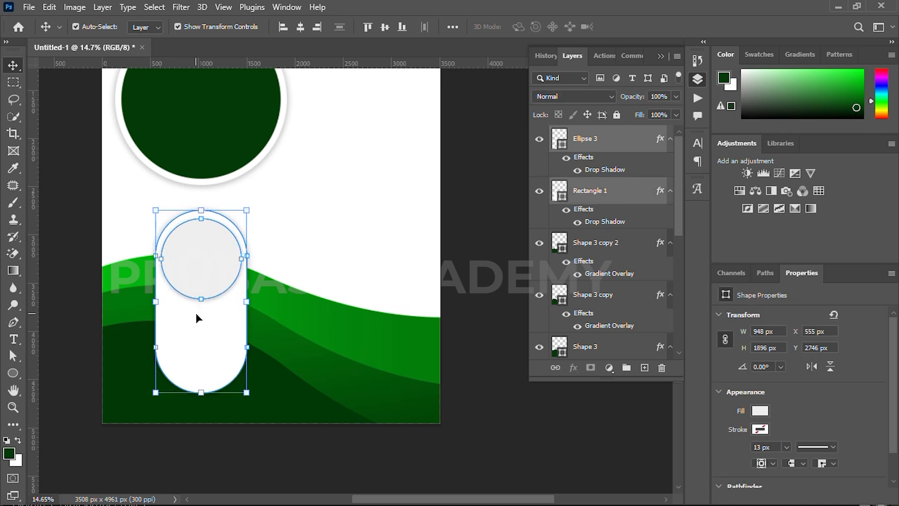
key(shift+Up)
key(shift+Up)
key(shift+Up)
key(shift+Left)
key(shift+Left)
key(shift+Left)
key(shift+Left)
key(shift+Left)
key(shift+Left)
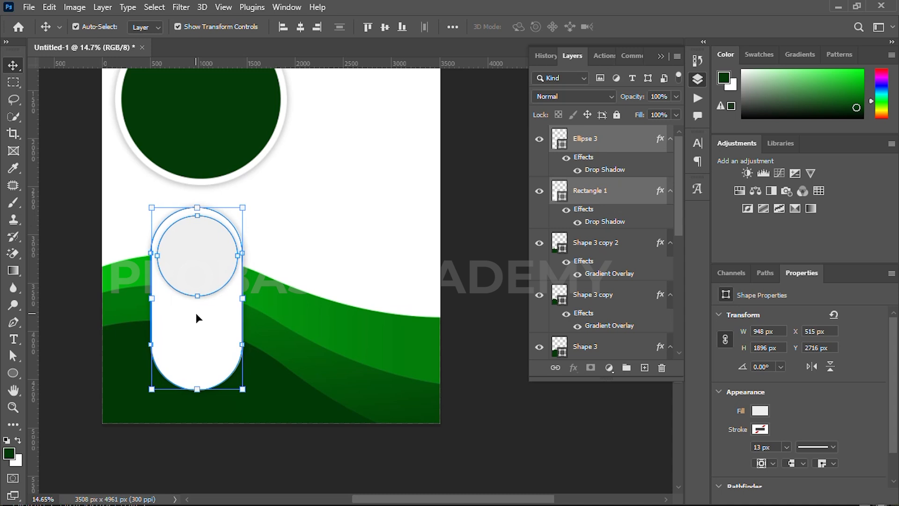
key(shift+Left)
key(shift+Left)
key(shift+Left)
key(shift+Left)
key(shift+Left)
click(75, 302)
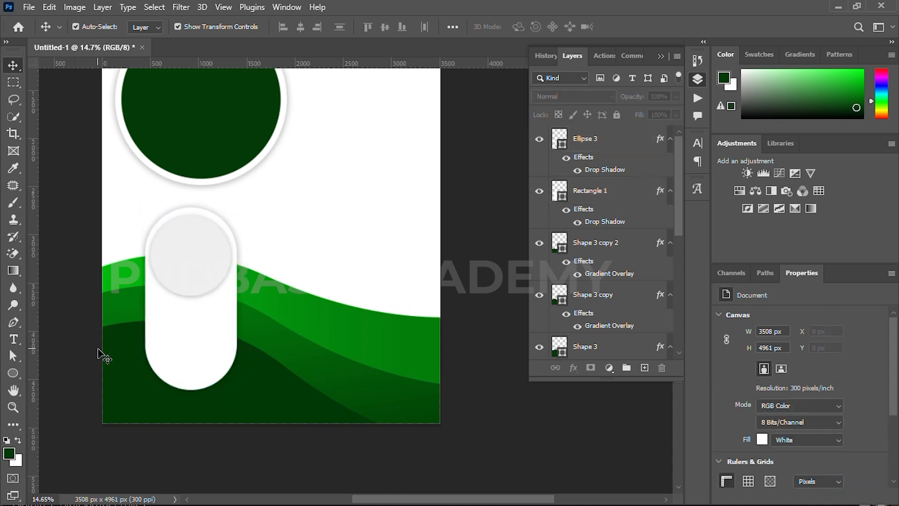
Draw a wide rectangle bar along the flyer's bottom-left
key(u)
right_click(12, 373)
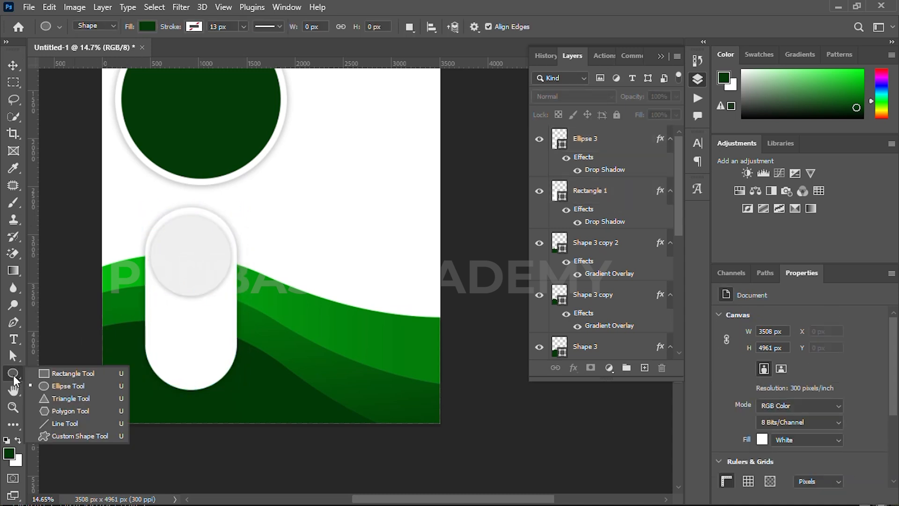
click(51, 372)
drag(97, 396, 289, 387)
scroll(293, 417, up, 5)
scroll(250, 403, down, 6)
key(v)
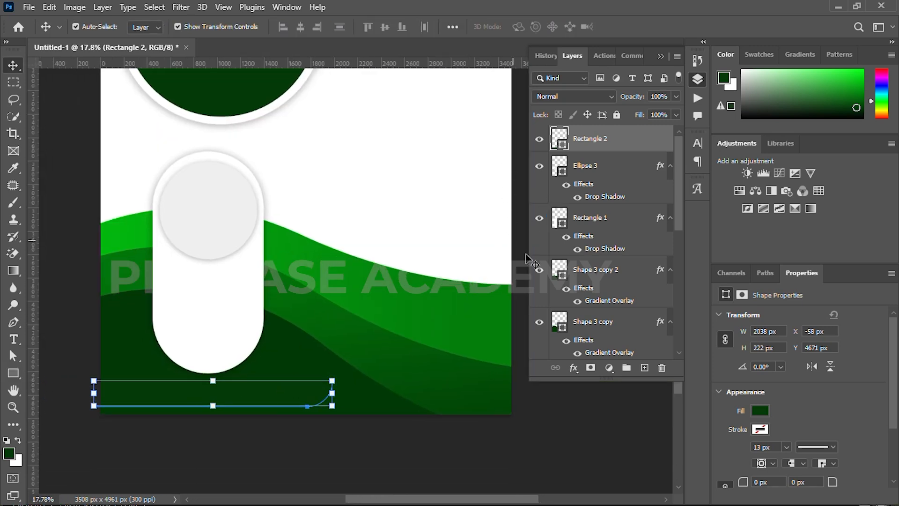
Change the bar's fill to a green gradient preset
click(573, 368)
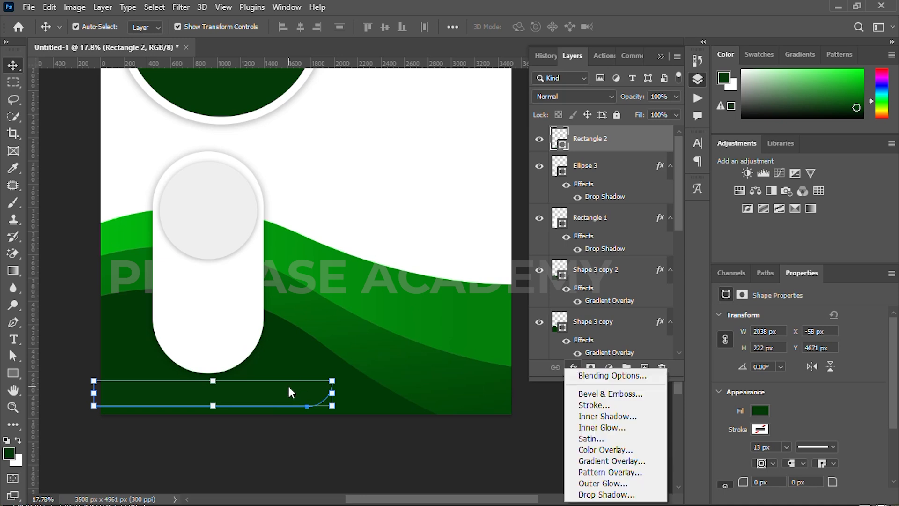
key(Escape)
key(u)
click(146, 26)
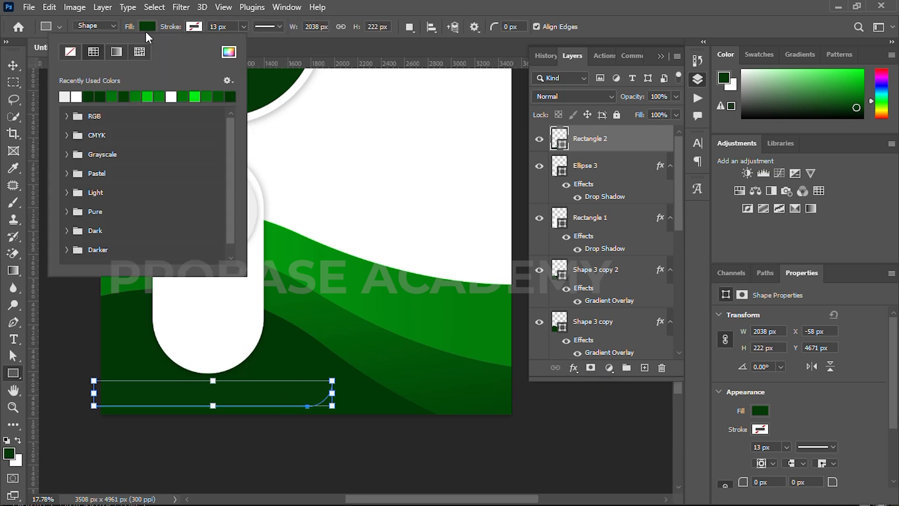
click(116, 52)
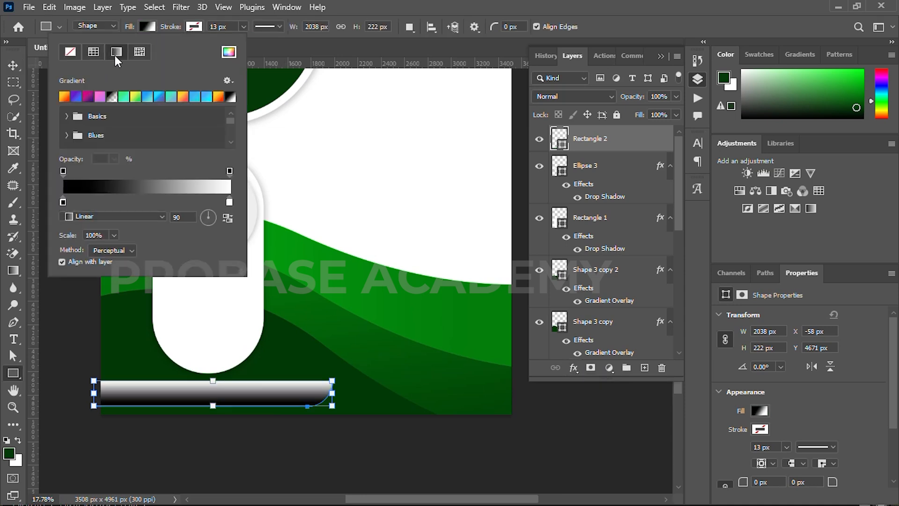
click(124, 97)
Set the bar's gradient stops to 00b90e and 02910d at an 11° angle
double_click(64, 202)
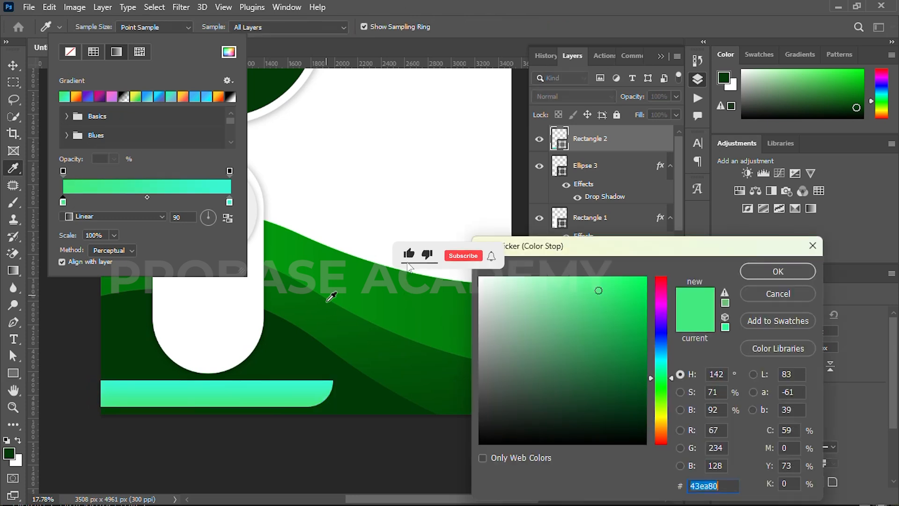
click(296, 245)
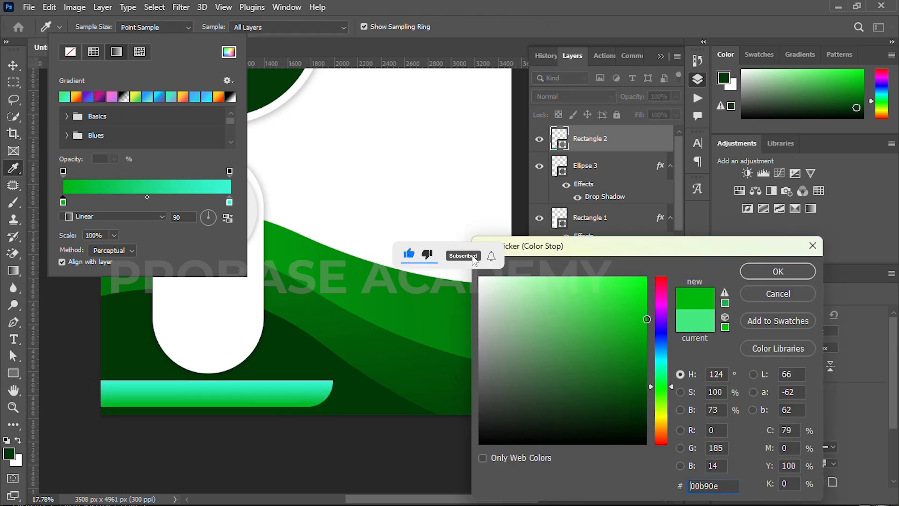
click(775, 271)
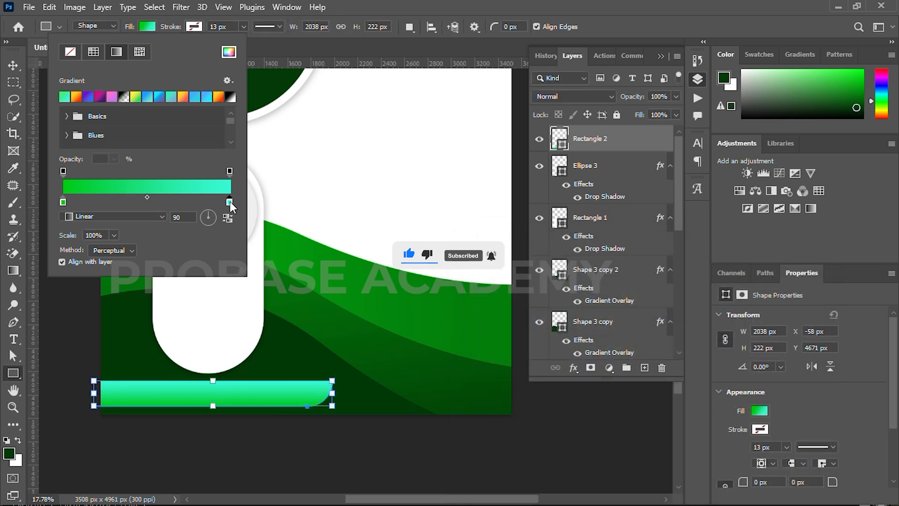
double_click(229, 202)
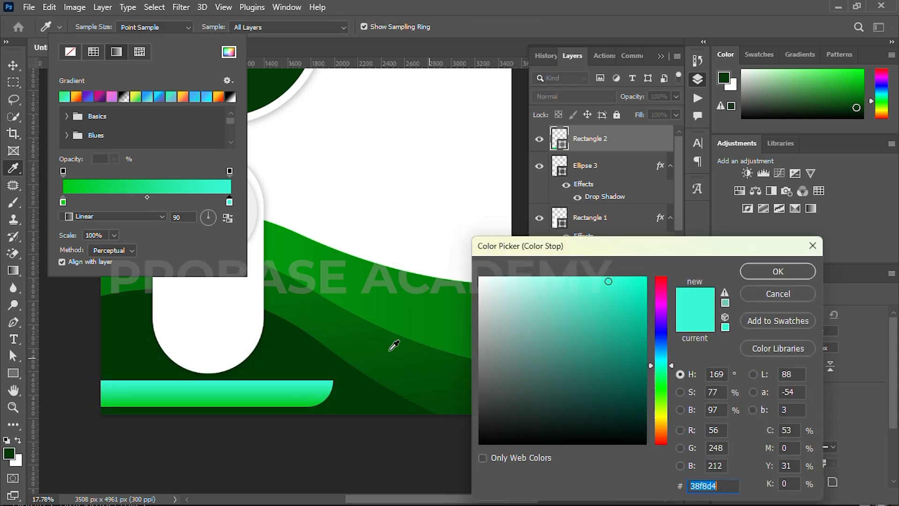
click(351, 285)
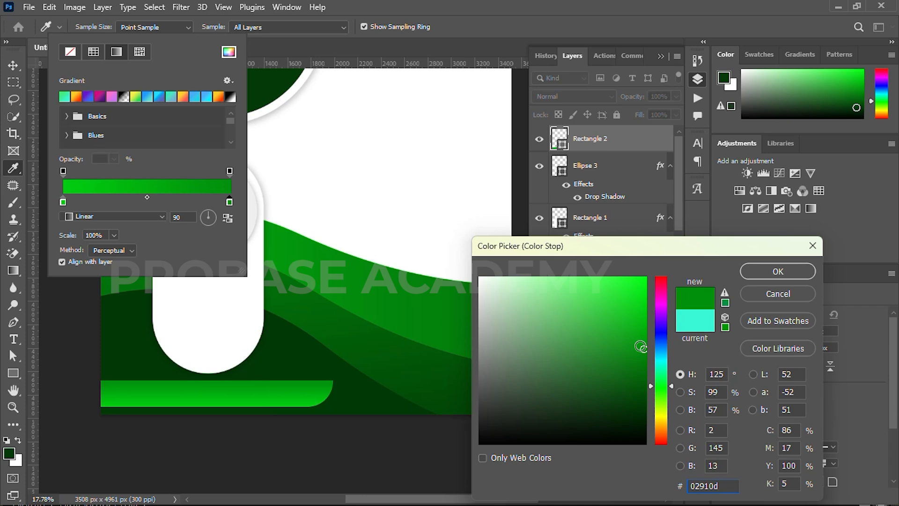
click(778, 272)
click(209, 216)
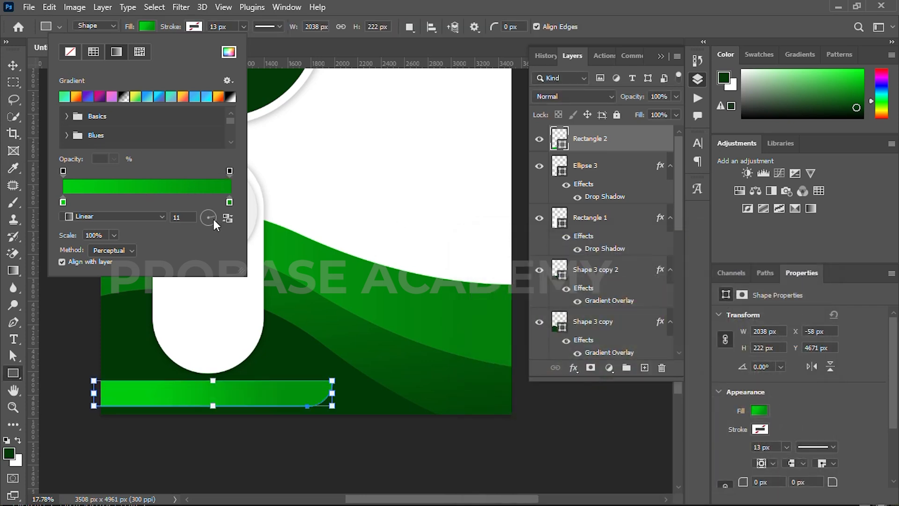
click(13, 65)
Add a drop shadow at 40% opacity to the green bar
click(68, 152)
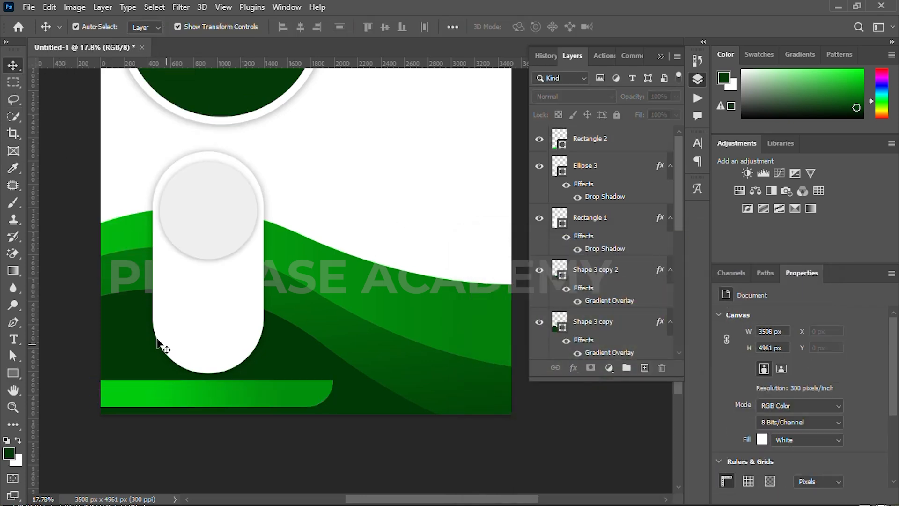
click(182, 402)
click(573, 368)
click(578, 497)
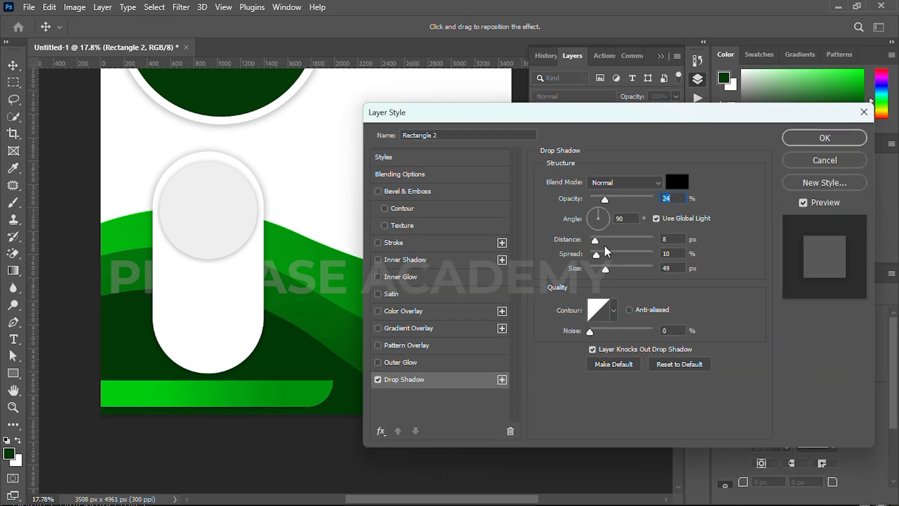
drag(605, 197, 615, 197)
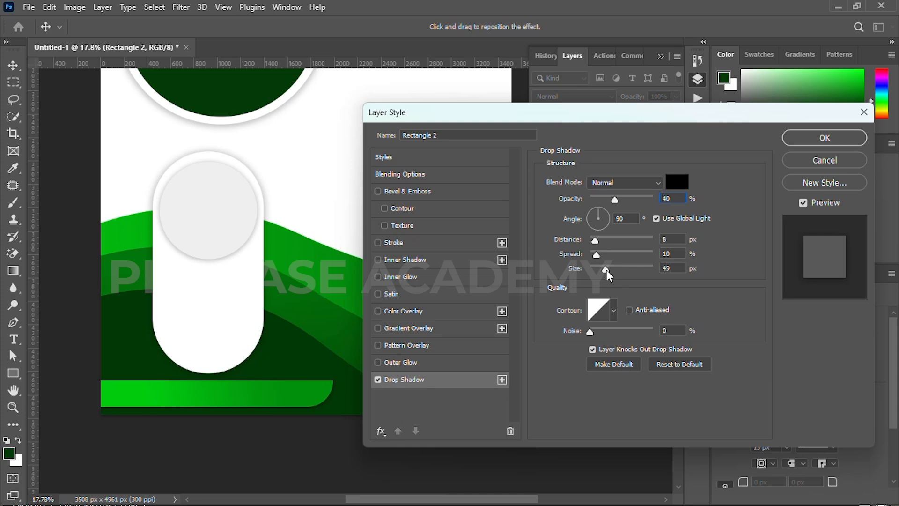
click(815, 137)
scroll(258, 402, down, 2)
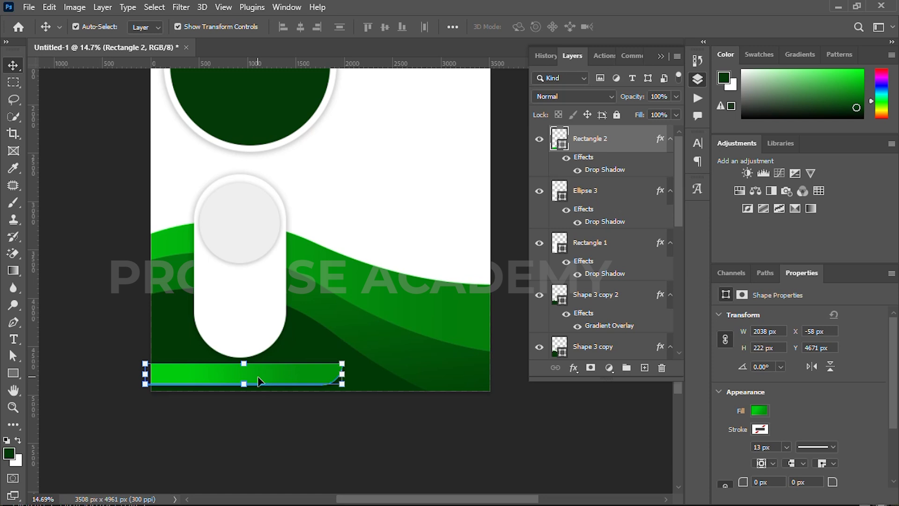
click(235, 406)
scroll(195, 369, down, 2)
drag(252, 338, 223, 352)
Duplicate the grey circle and white pill twice, placing the copies as second and third card columns
click(217, 271)
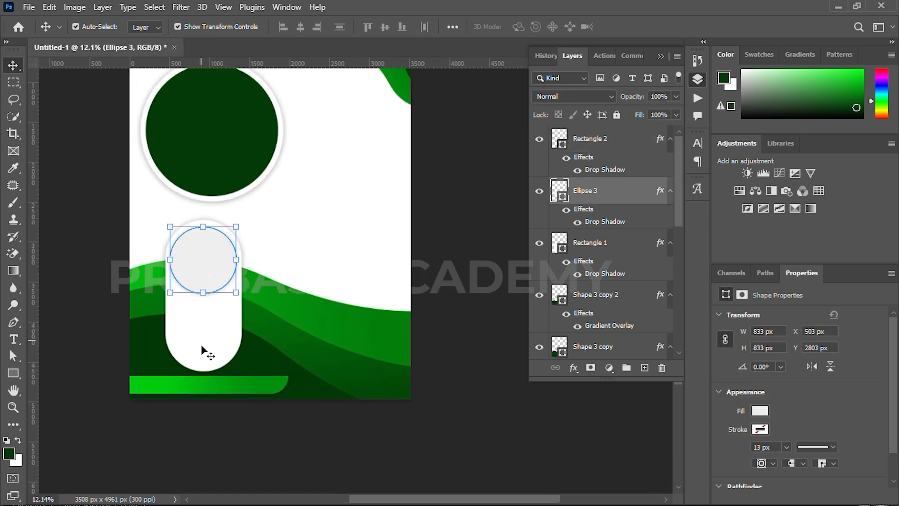
shift+click(201, 338)
key(ctrl+j)
key(shift+Right)
key(shift+Right)
key(shift+Right)
key(shift+Right)
key(shift+Right)
key(shift+Right)
key(shift+Right)
key(shift+Right)
key(shift+Right)
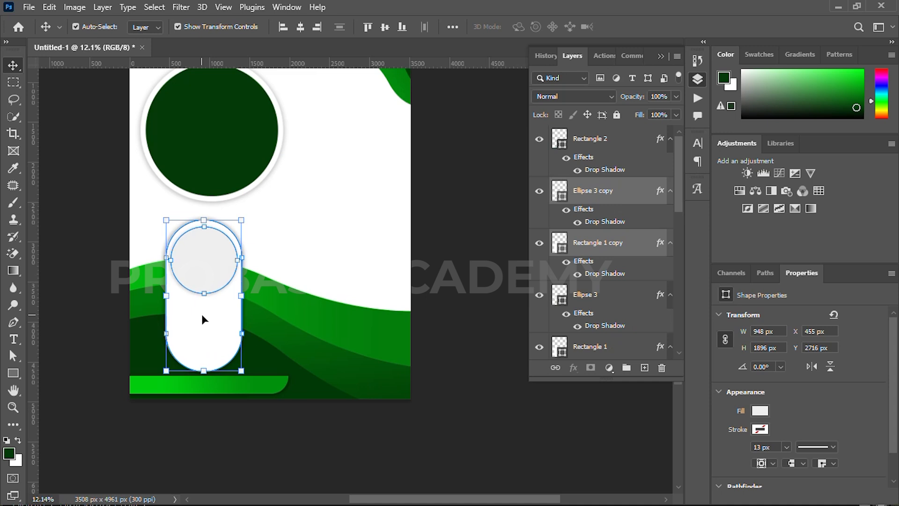
key(shift+Right)
key(shift+Right)
key(shift+Right)
key(shift+Right)
key(shift+Right)
key(shift+Right)
key(shift+Right)
key(shift+Right)
key(shift+Right)
key(shift+Right)
key(shift+Right)
key(ctrl+t)
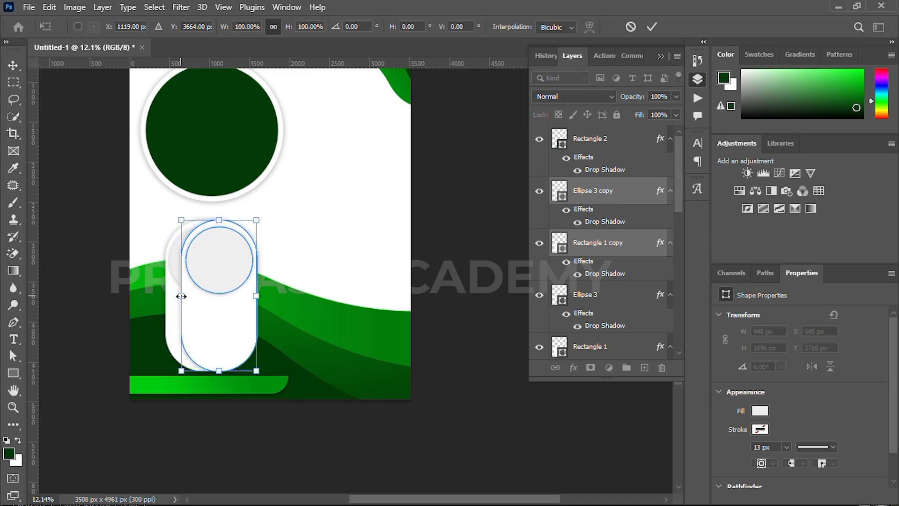
drag(207, 324, 275, 323)
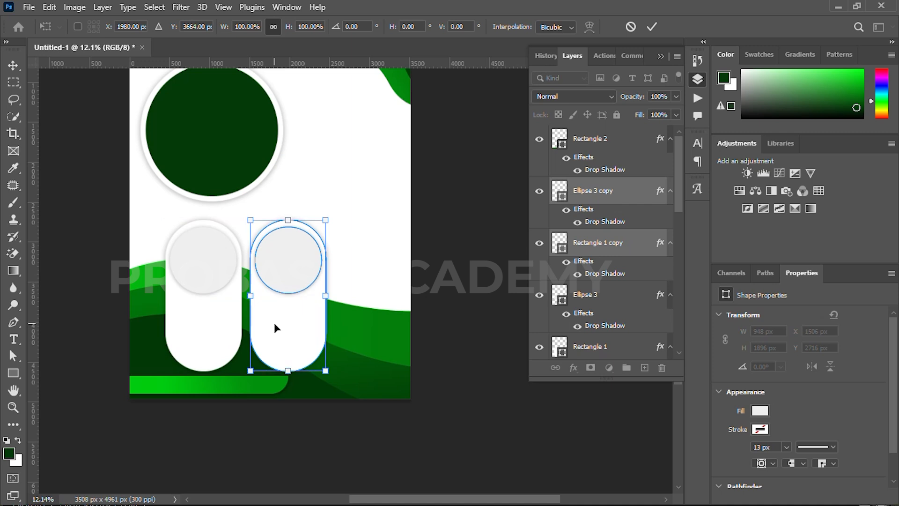
key(Return)
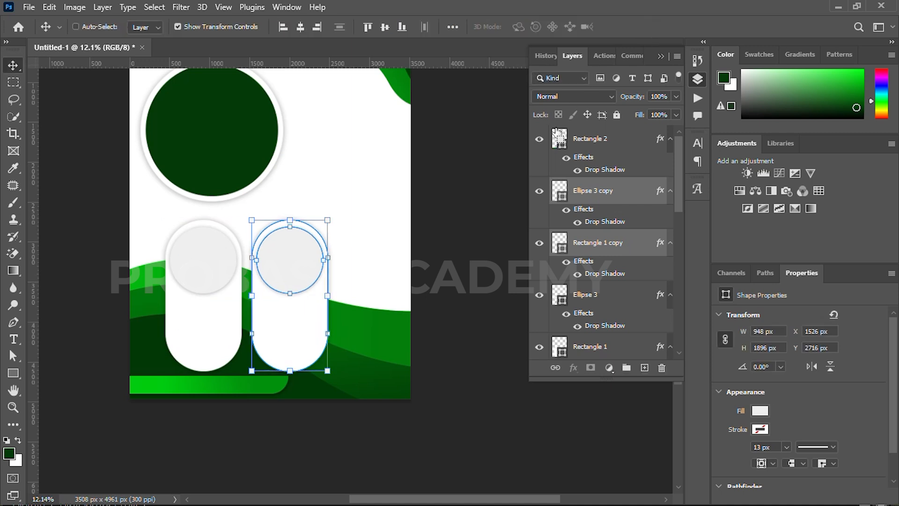
key(ctrl+alt+t)
drag(288, 315, 368, 316)
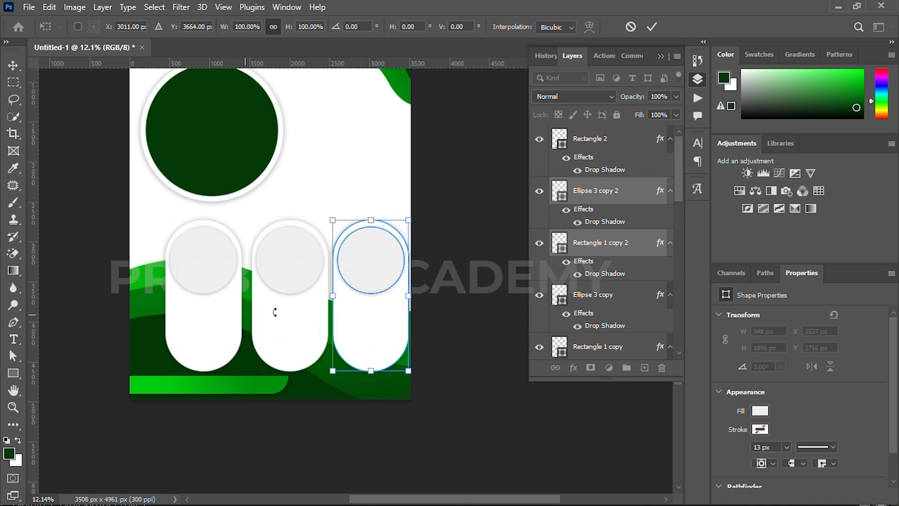
click(652, 26)
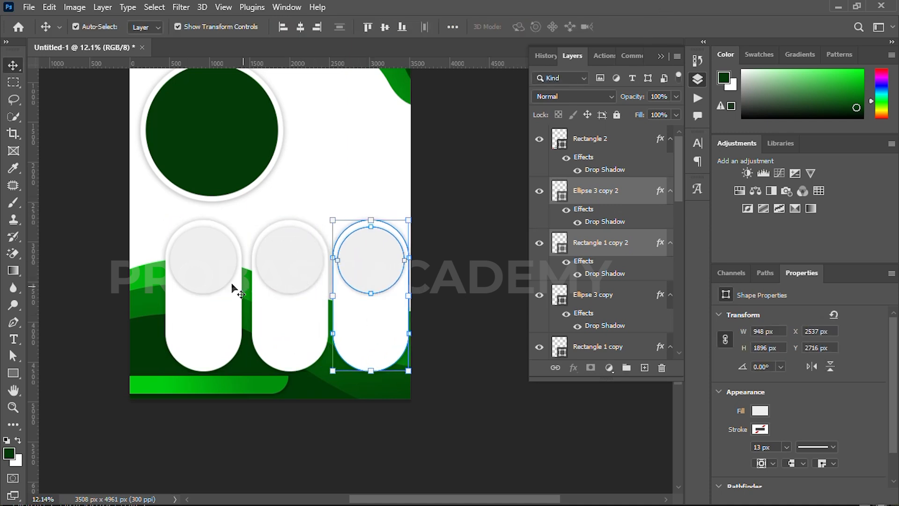
Nudge the first two cards and the third card left so the three cards are evenly spaced
click(195, 249)
shift+click(200, 337)
shift+click(283, 267)
shift+click(279, 336)
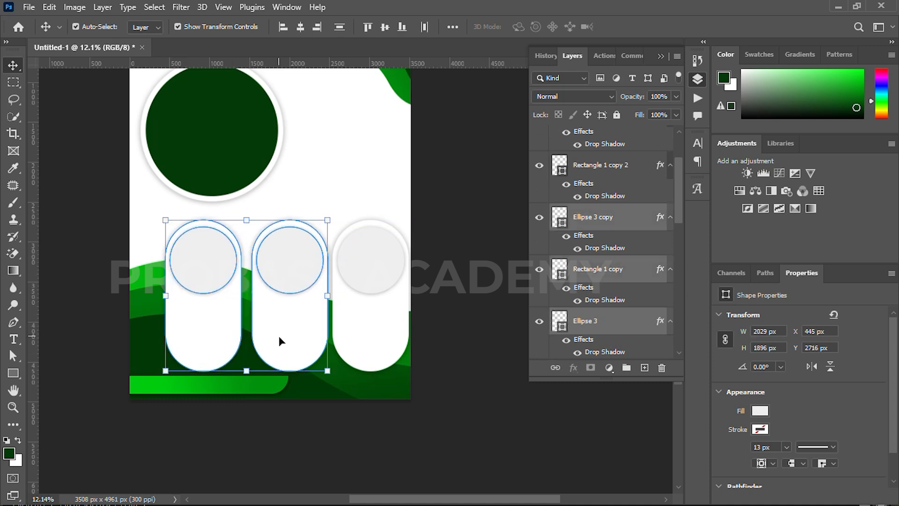
key(shift+Left)
key(shift+Left)
key(shift+Left)
key(shift+Left)
key(shift+Left)
key(shift+Left)
key(shift+Left)
key(shift+Left)
key(shift+Left)
key(shift+Left)
key(shift+Left)
key(shift+Left)
key(shift+Left)
key(shift+Left)
key(shift+Left)
key(shift+Left)
key(shift+Left)
key(shift+Left)
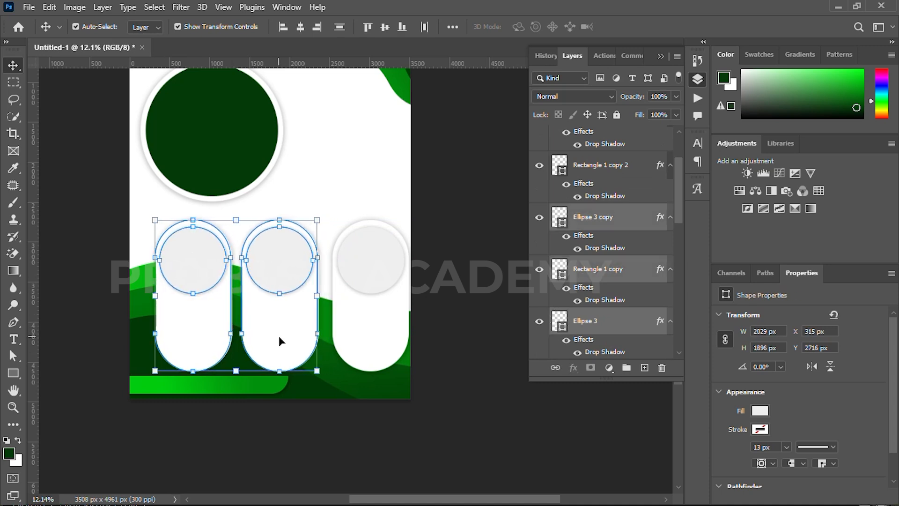
key(shift+Left)
key(shift+Left)
key(shift+Left)
key(shift+Left)
key(shift+Left)
key(shift+Left)
key(shift+Left)
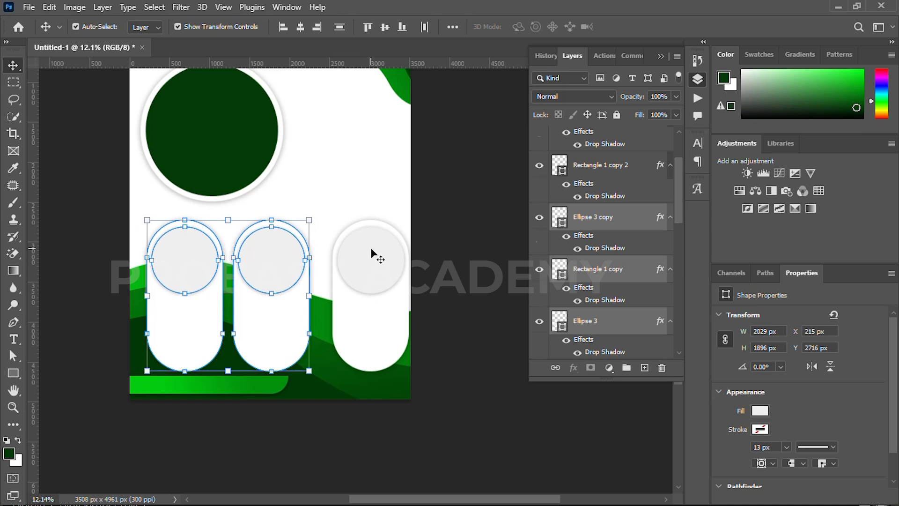
click(377, 257)
shift+click(363, 346)
key(shift+Left)
key(shift+Left)
key(shift+Left)
key(shift+Left)
key(shift+Left)
key(shift+Left)
key(shift+Left)
key(shift+Left)
key(shift+Left)
key(shift+Left)
key(shift+Left)
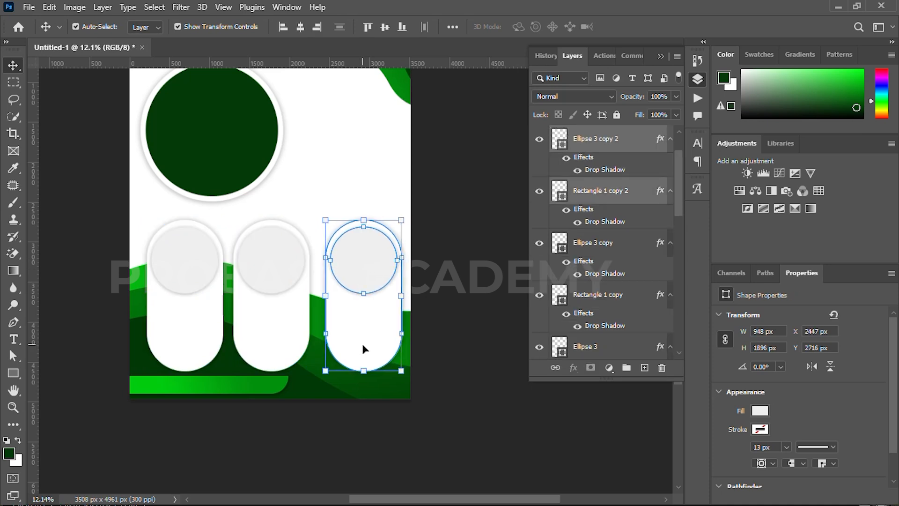
key(shift+Left)
key(shift+Left)
key(shift+Left)
key(shift+Left)
key(shift+Left)
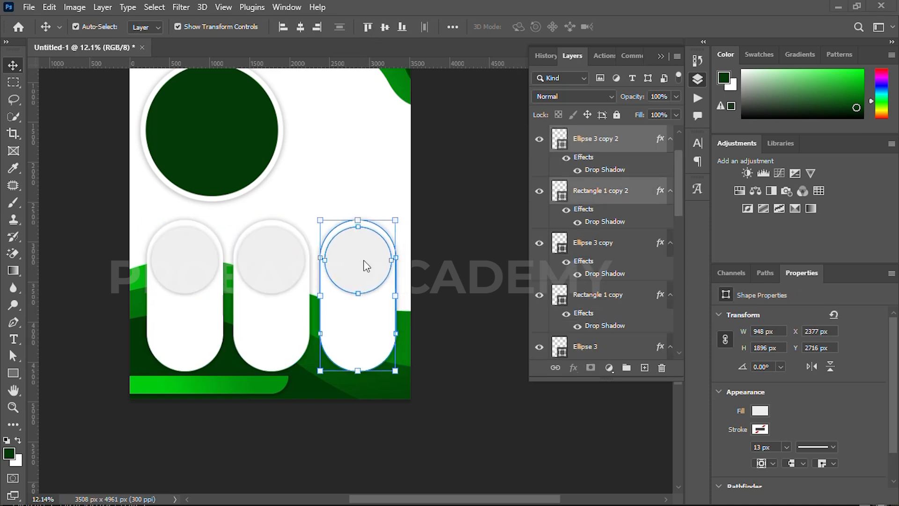
click(447, 252)
click(360, 264)
Change the fill of all three card circles to near-white #f9f9f9
shift+click(279, 271)
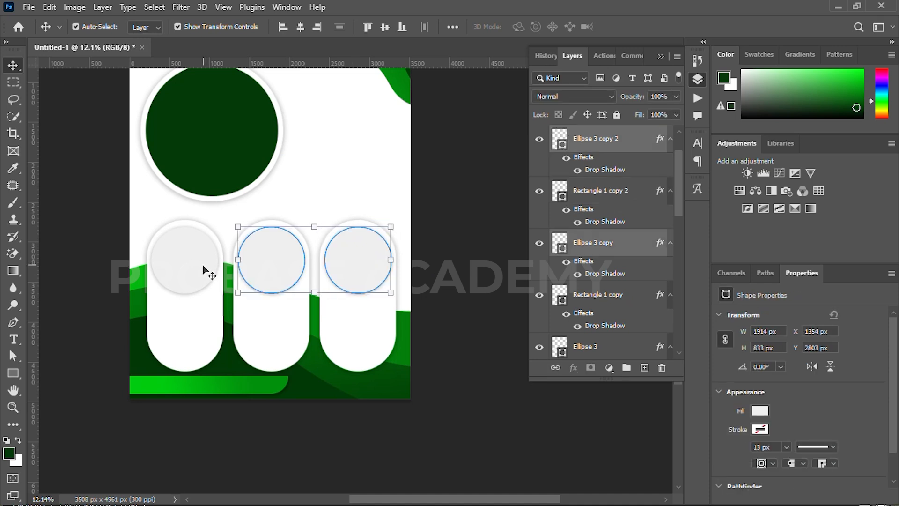
shift+click(197, 268)
key(u)
click(147, 26)
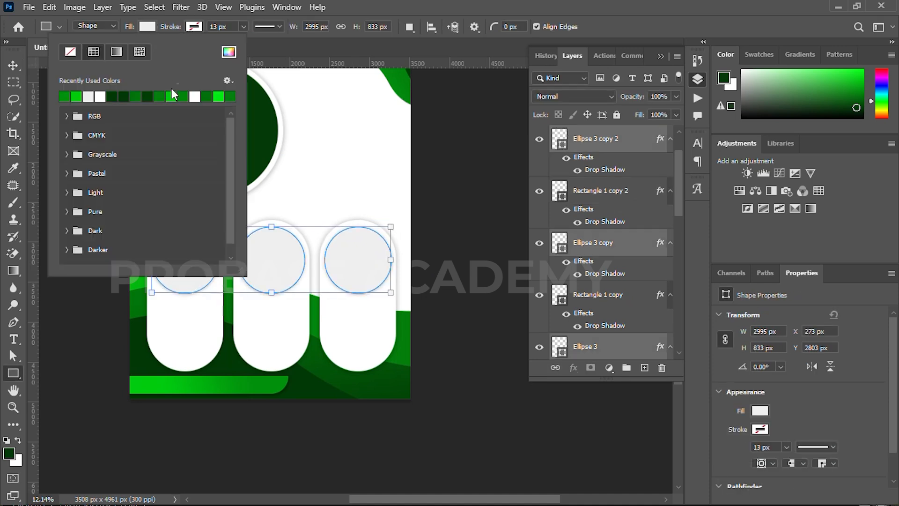
click(230, 52)
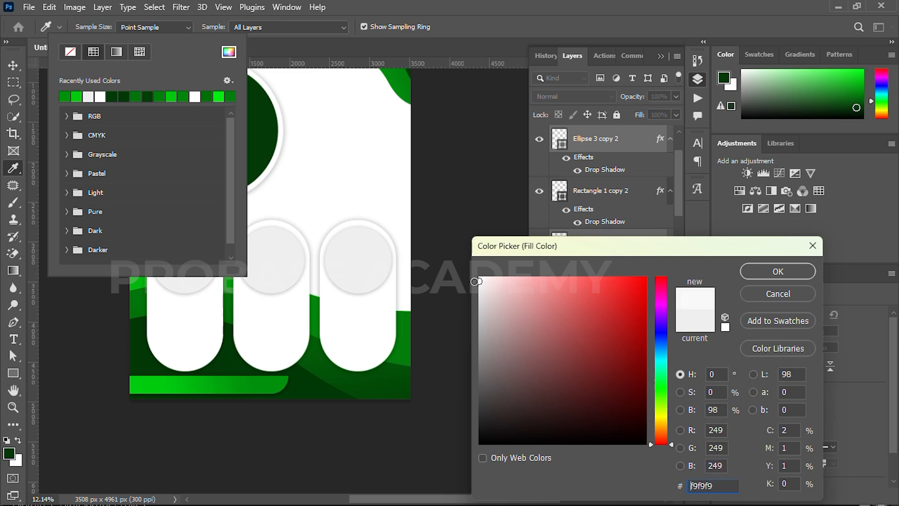
click(778, 271)
key(v)
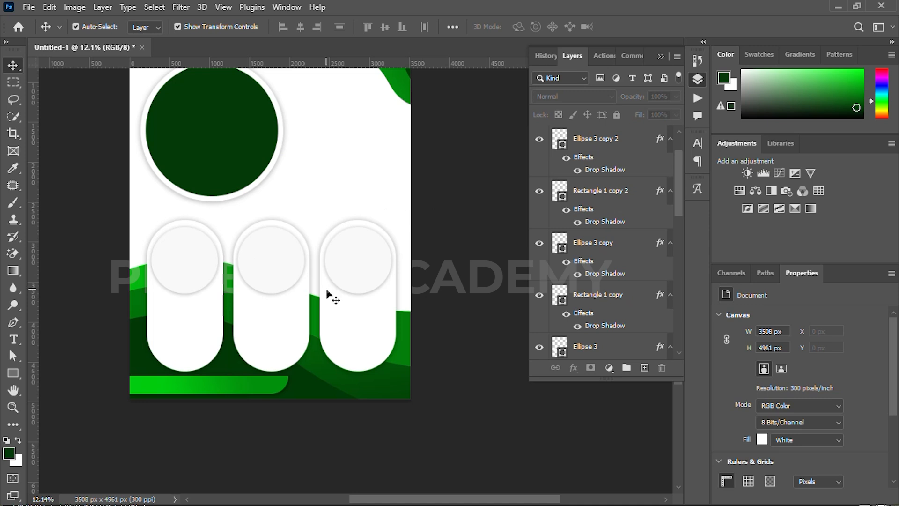
scroll(306, 193, up, 3)
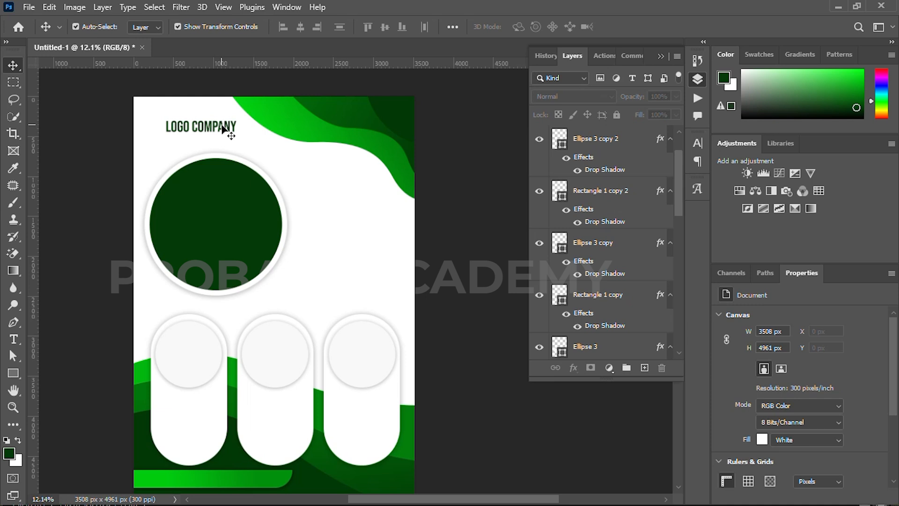
Copy the LOGO COMPANY text into the left card at about 65% size, then into the other two cards
drag(223, 128, 223, 394)
drag(629, 359, 618, 122)
scroll(195, 405, up, 2)
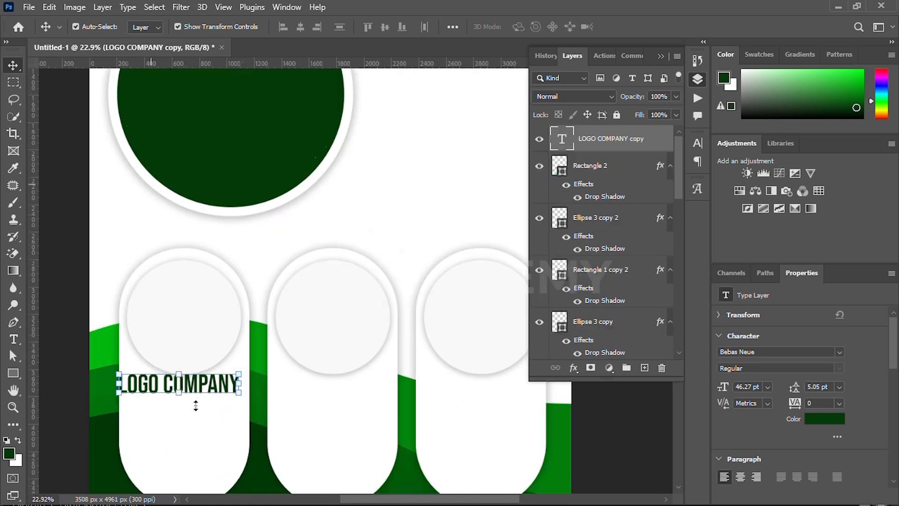
drag(276, 378, 226, 393)
drag(233, 393, 231, 389)
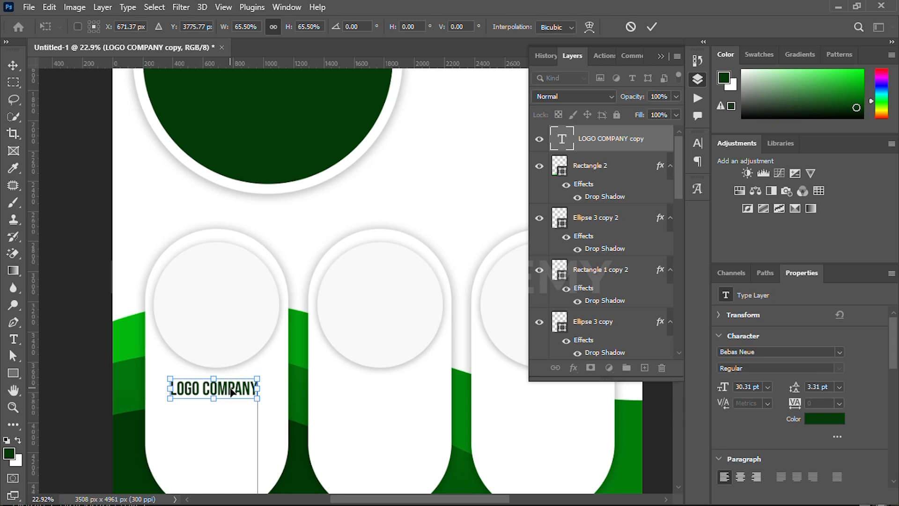
click(651, 28)
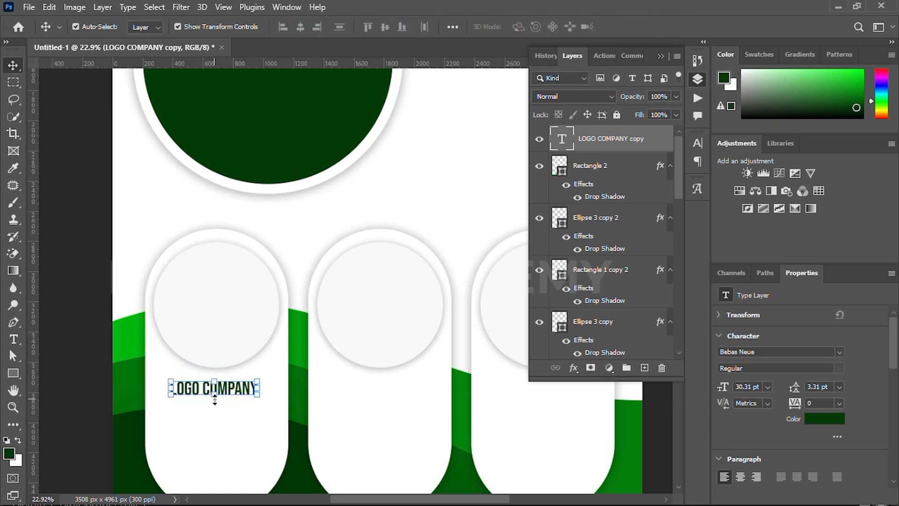
drag(215, 397, 392, 393)
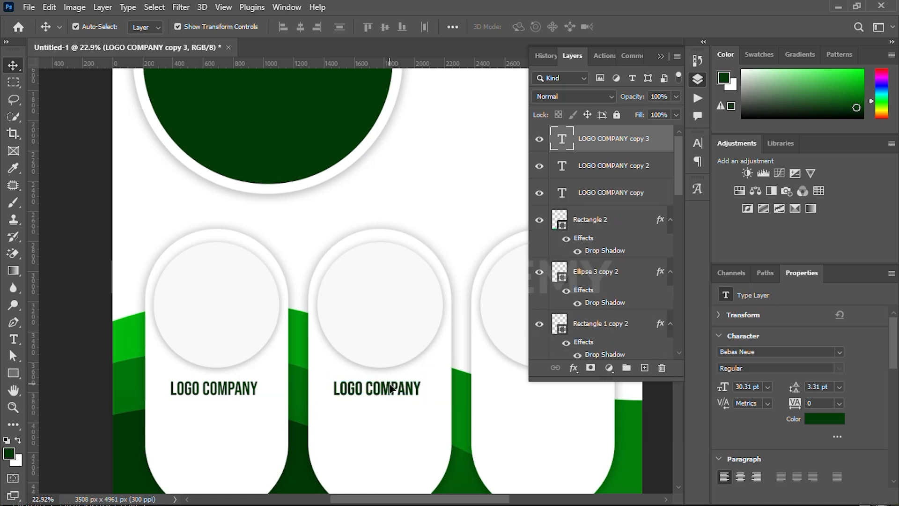
double_click(391, 388)
click(605, 31)
drag(392, 393, 567, 400)
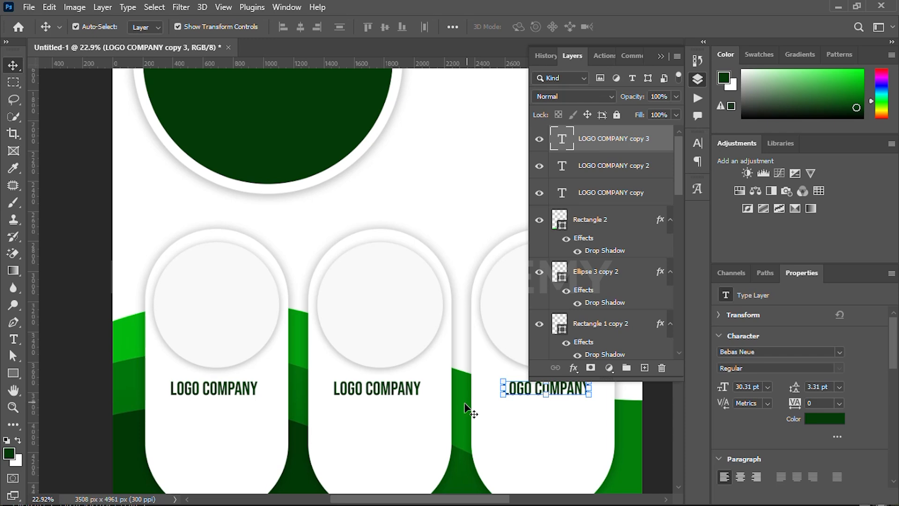
scroll(450, 403, down, 5)
drag(450, 403, 397, 405)
Retype the first card's text as AGRIC, then enlarge and centre it in the card
click(161, 370)
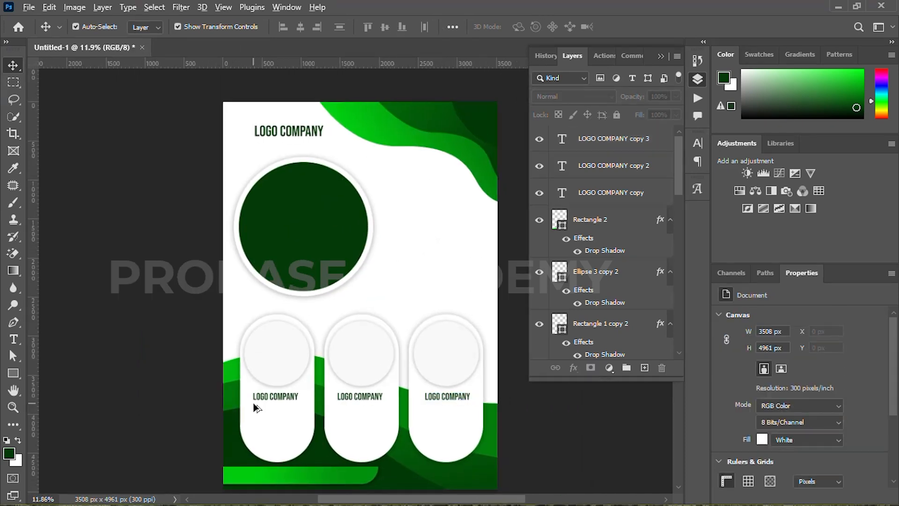
scroll(258, 402, up, 11)
click(331, 409)
drag(331, 414, 229, 334)
scroll(229, 328, down, 5)
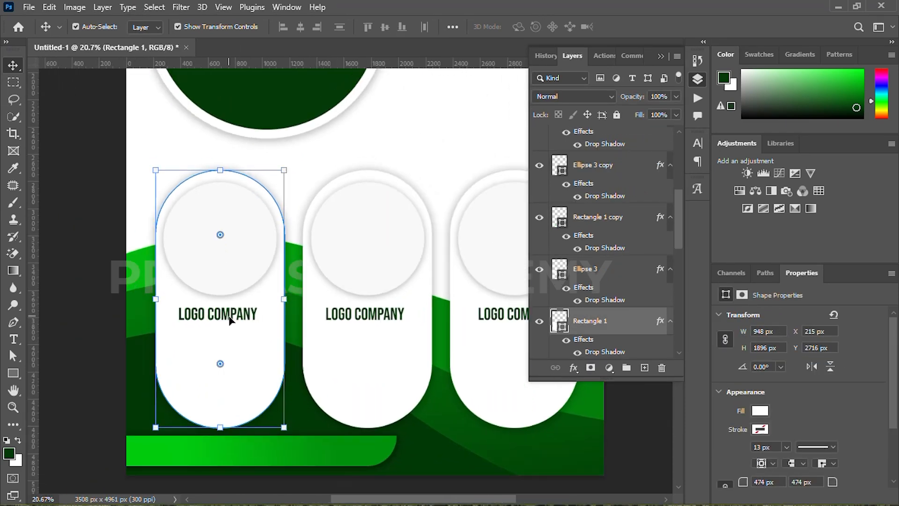
double_click(229, 319)
text(AGRIC)
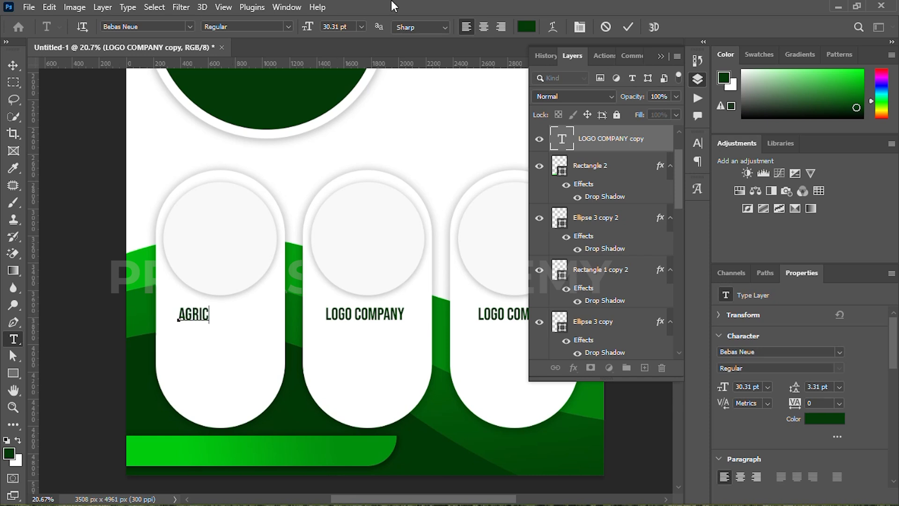
click(627, 28)
key(v)
mouse_move(214, 312)
mouse_down()
mouse_move(241, 313)
mouse_move(222, 322)
mouse_up()
click(652, 27)
Delete the middle and right LOGO COMPANY copies and place AGRIC headings in those cards
click(362, 316)
key(Delete)
click(494, 318)
key(Delete)
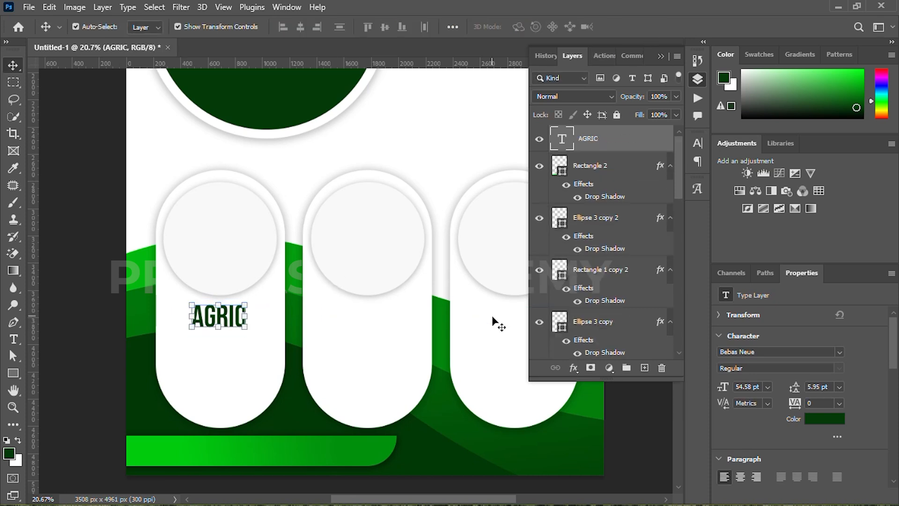
key(ctrl+j)
key(ctrl+j)
drag(226, 317, 416, 321)
key(ctrl+z)
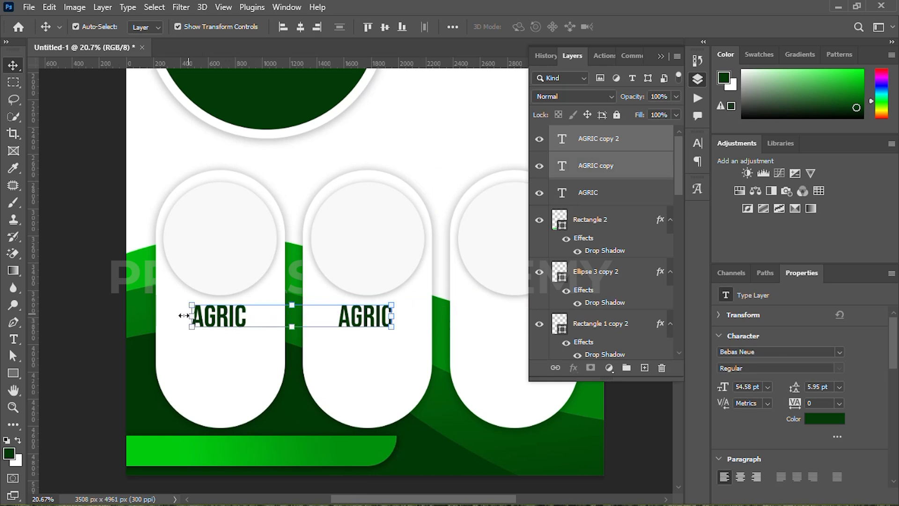
click(116, 316)
drag(218, 316, 386, 308)
scroll(362, 307, down, 5)
click(326, 275)
drag(326, 274, 357, 293)
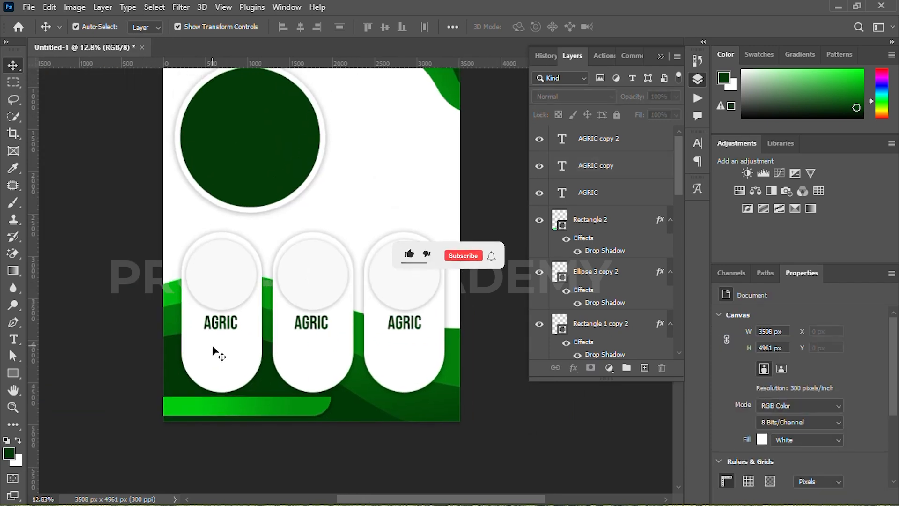
scroll(174, 336, up, 4)
Draw a paragraph text box under the first AGRIC heading
key(t)
drag(192, 341, 284, 395)
key(Escape)
Set the placeholder paragraph to Montserrat 11 pt with wider line spacing and nudge it into place
click(697, 143)
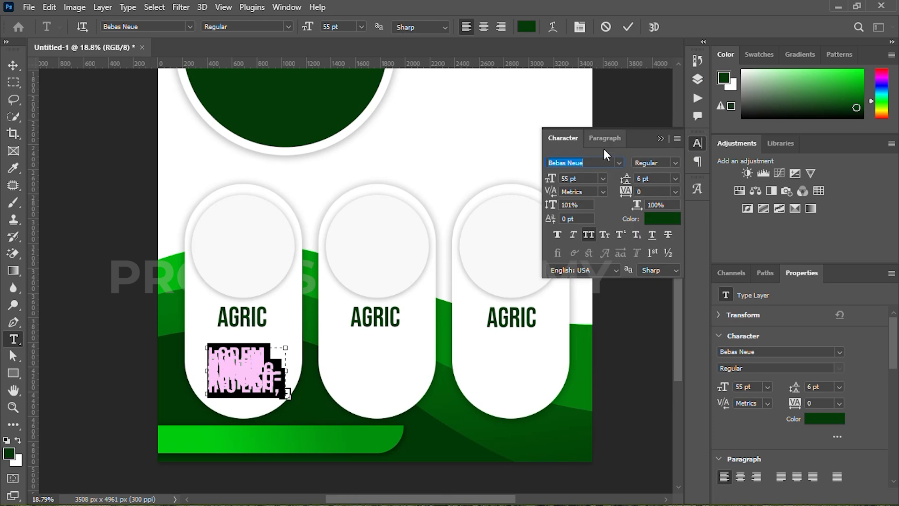
click(619, 163)
click(591, 225)
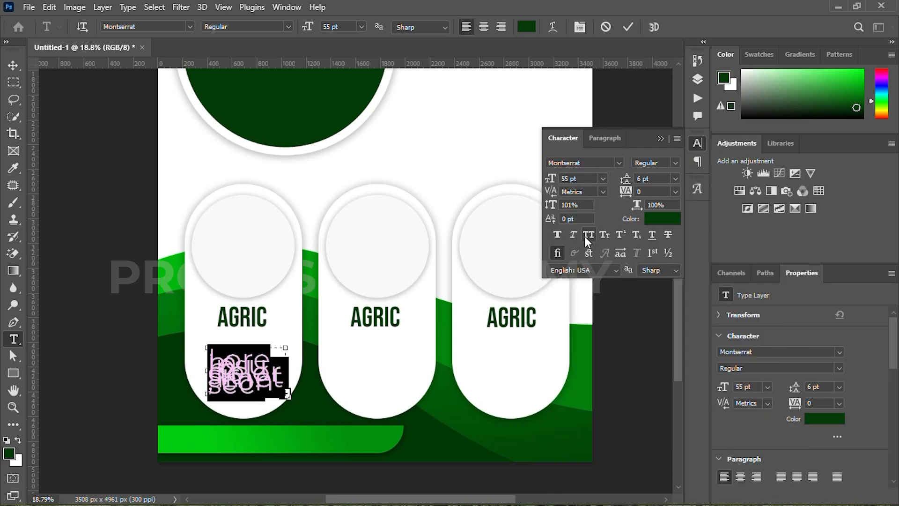
mouse_move(553, 180)
mouse_down()
mouse_move(517, 187)
mouse_move(545, 183)
mouse_up()
drag(632, 179, 633, 181)
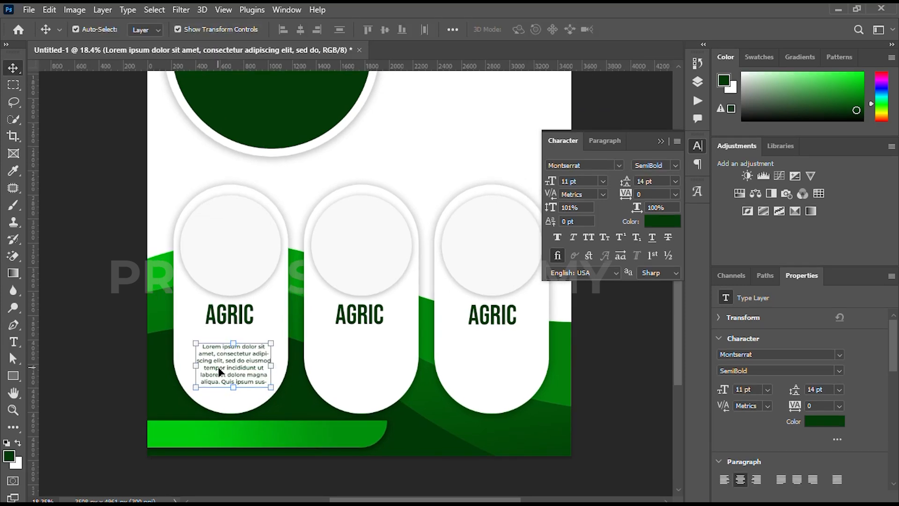
key(shift+Left)
key(shift+Left)
key(shift+Up)
key(shift+Up)
key(shift+Up)
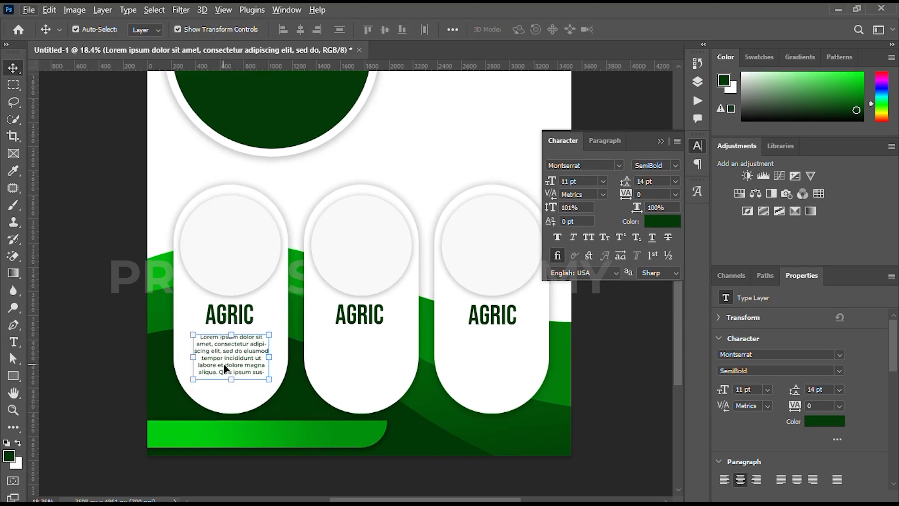
Duplicate the paragraph into the second and third cards under their AGRIC headings
key(ctrl+j)
key(ctrl+j)
drag(224, 364, 350, 363)
ctrl+click(237, 352)
drag(238, 352, 497, 353)
scroll(396, 349, down, 2)
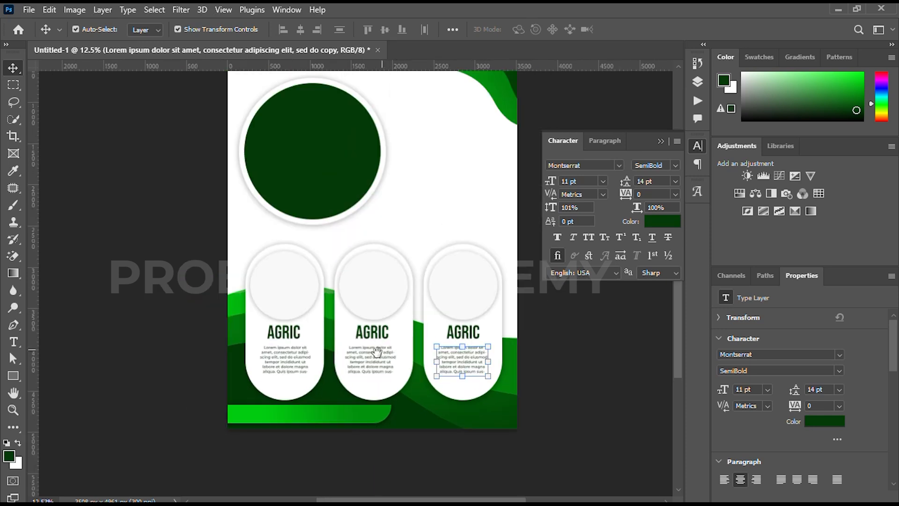
drag(377, 353, 346, 393)
click(532, 376)
key(alt+Tab)
Place the seedling photo over the dark top circle at about 67% size
drag(524, 248, 340, 335)
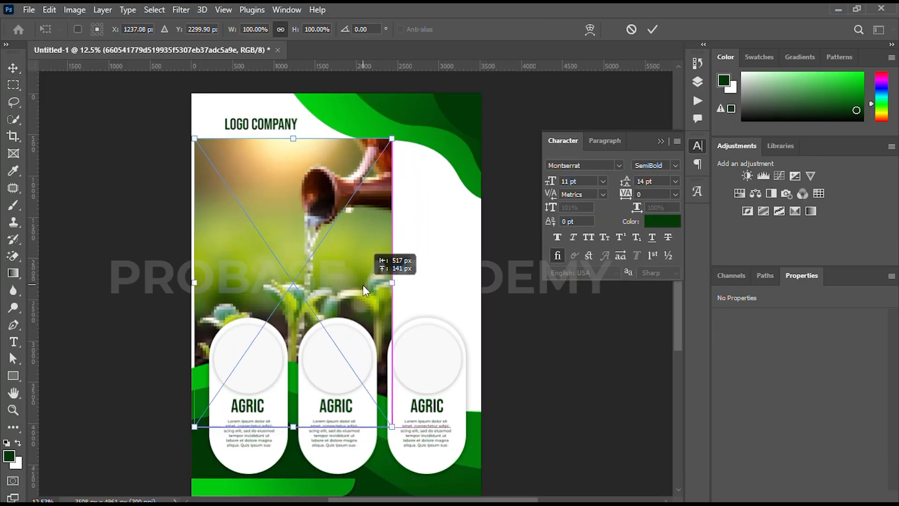
drag(294, 136, 290, 247)
drag(291, 270, 269, 156)
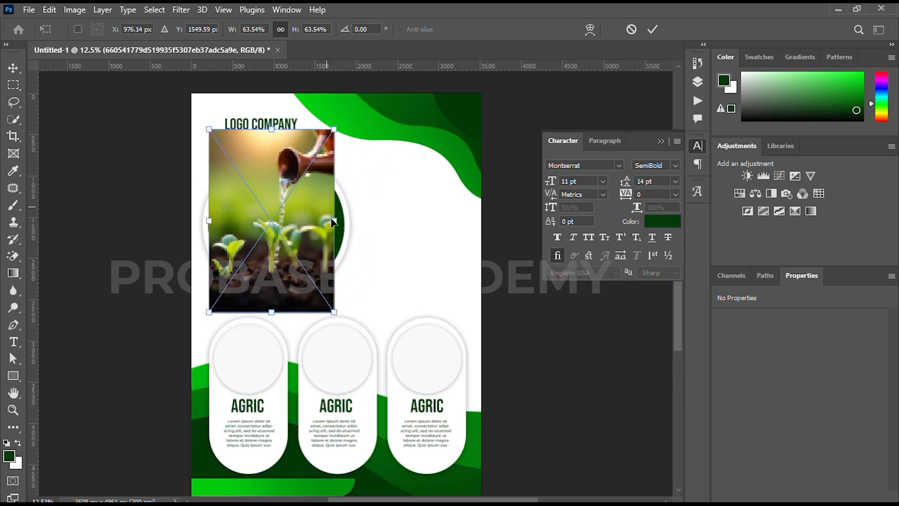
drag(337, 225, 345, 225)
Clip the photo into the circle shape and enlarge it to fill the round frame
click(652, 31)
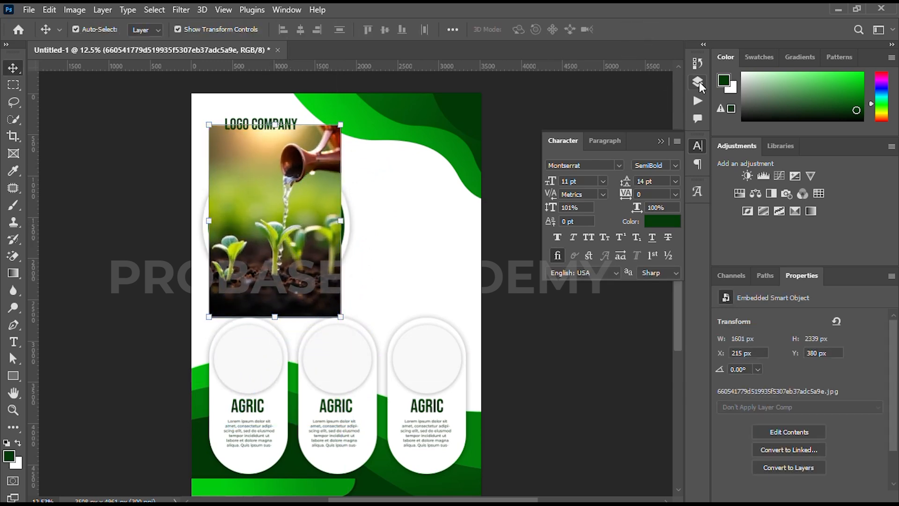
scroll(576, 225, down, 10)
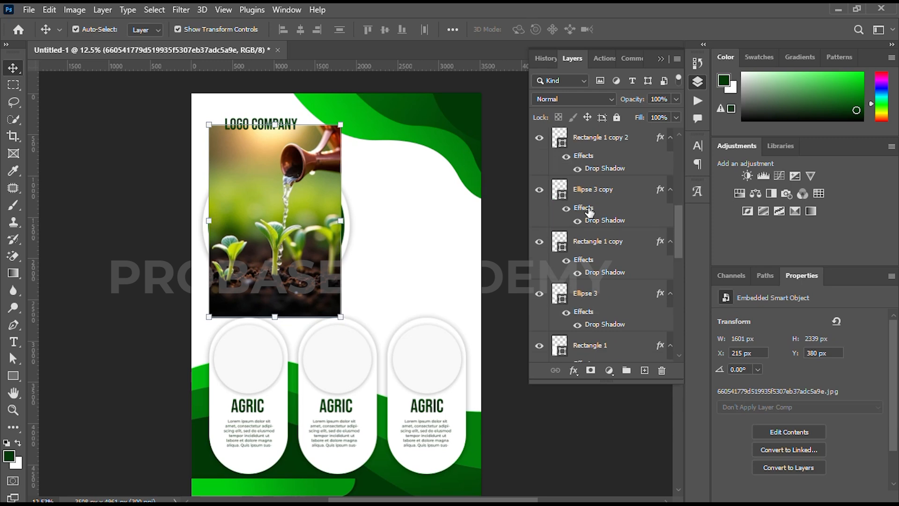
alt+click(552, 266)
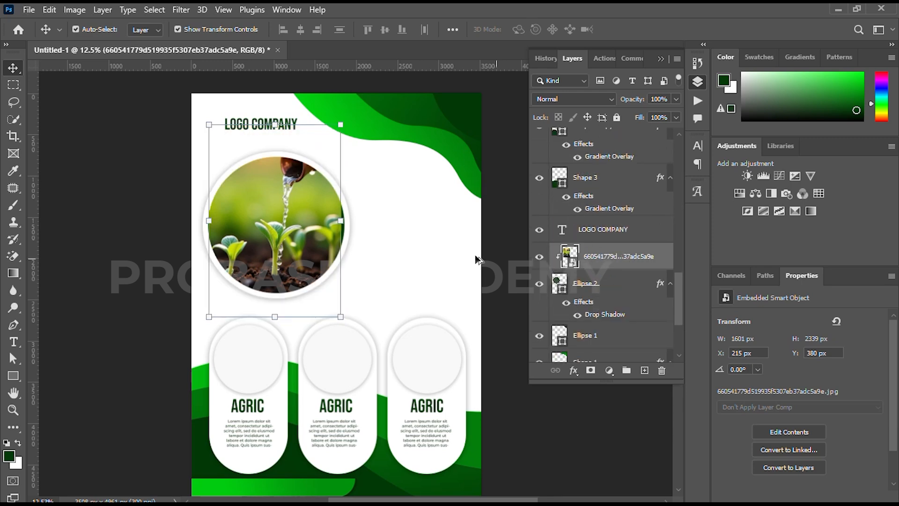
drag(206, 221, 202, 221)
drag(341, 222, 347, 222)
drag(320, 222, 320, 229)
Commit the photo transform and draw a paragraph text box right of the photo with wider leading
click(652, 29)
click(131, 227)
drag(239, 218, 203, 223)
key(t)
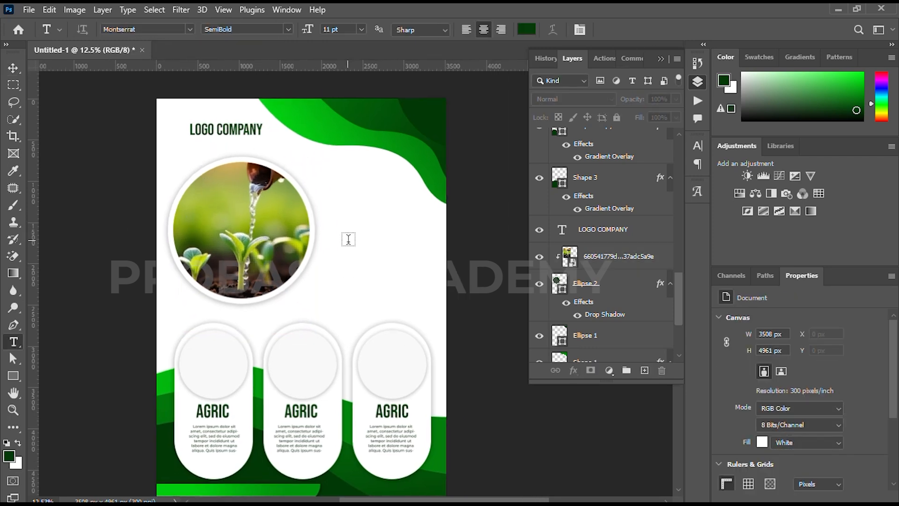
drag(353, 235, 431, 322)
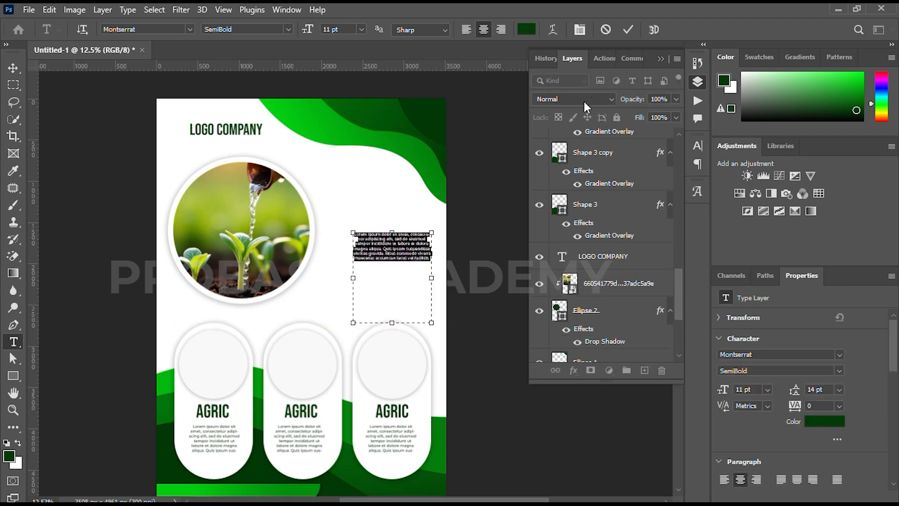
click(698, 144)
mouse_move(625, 183)
mouse_down()
mouse_move(635, 183)
mouse_move(628, 185)
mouse_up()
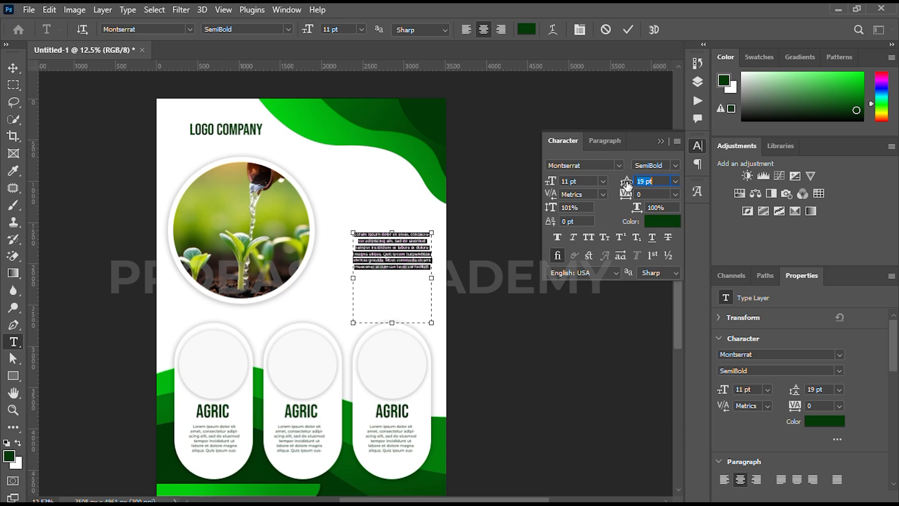
click(429, 269)
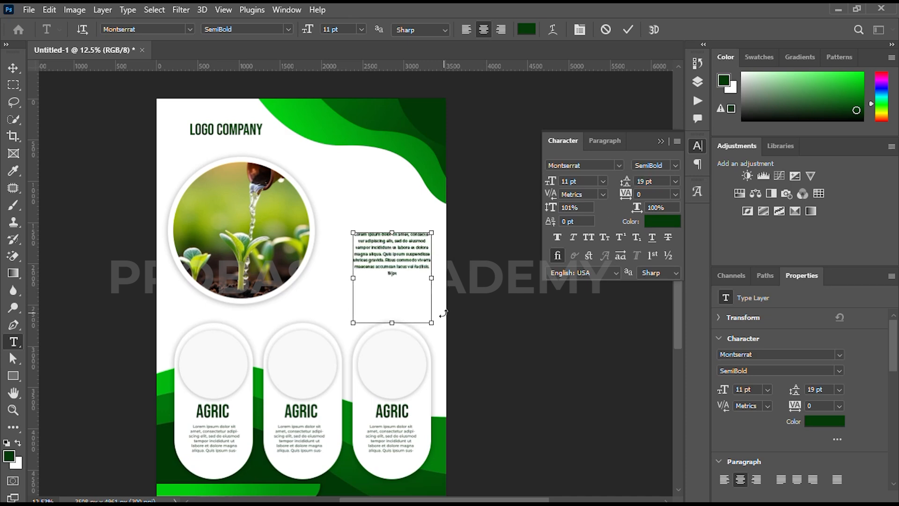
Paste the Lorem ipsum text again, right-align it with 21 pt leading, and nudge it up
key(ctrl+a)
key(ctrl+c)
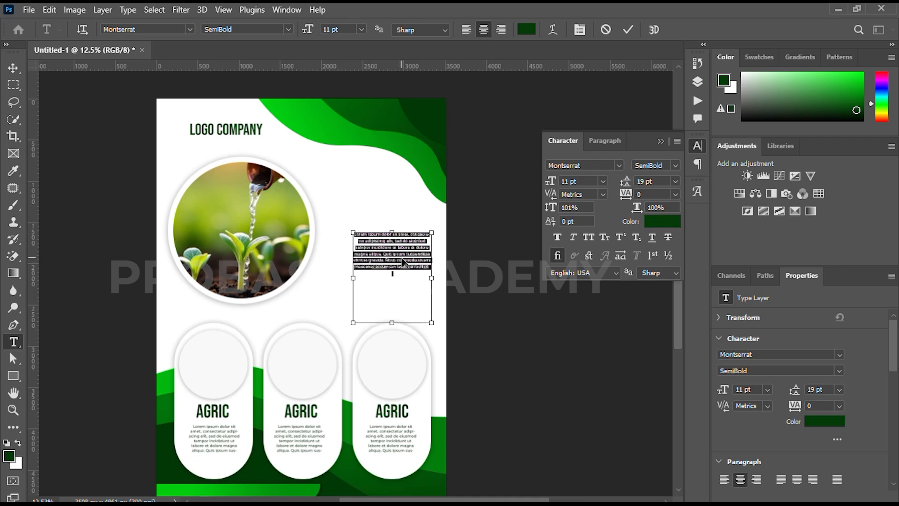
click(393, 273)
key(ctrl+v)
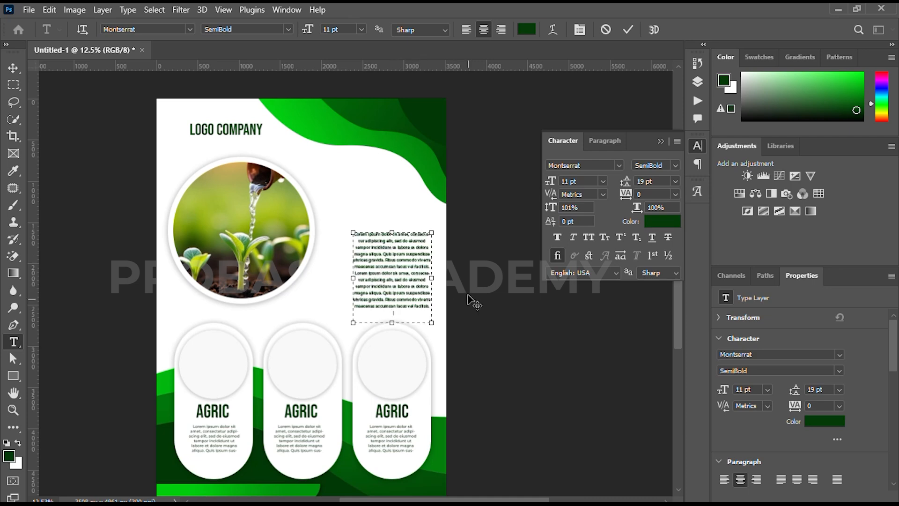
key(ctrl+a)
click(756, 479)
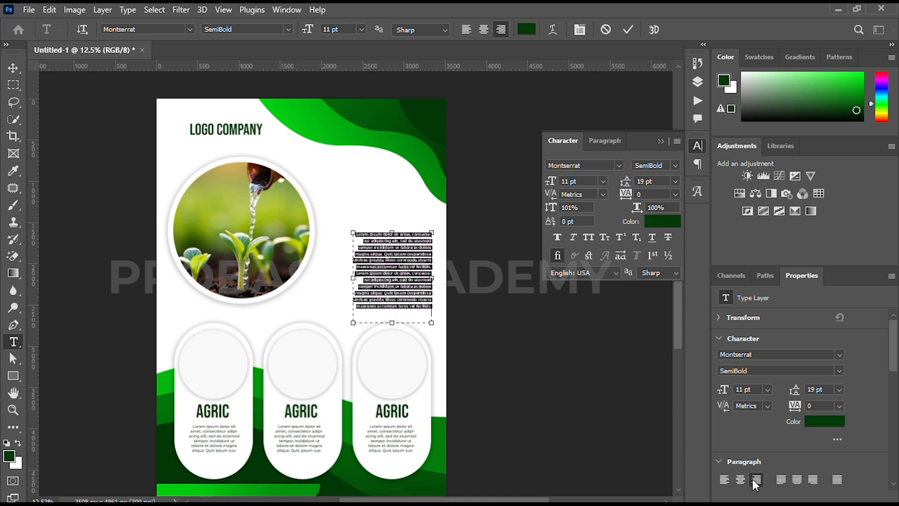
key(Up)
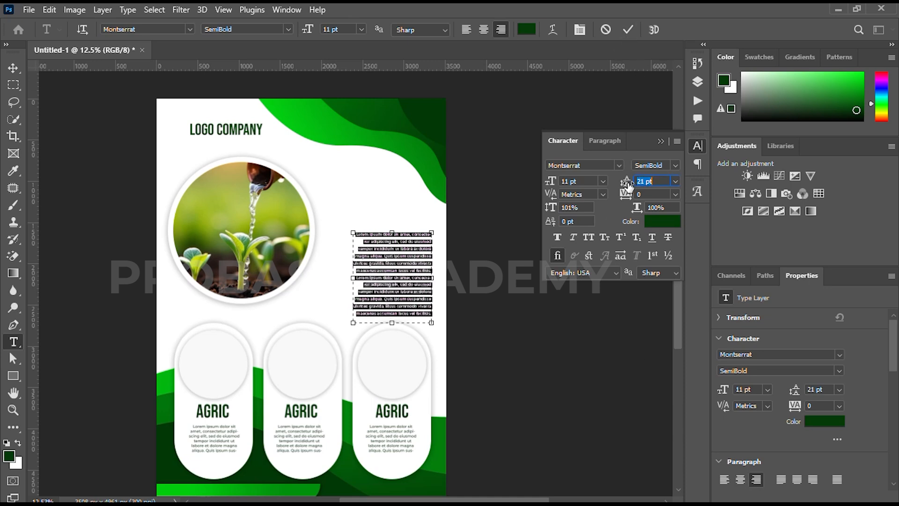
click(624, 28)
key(v)
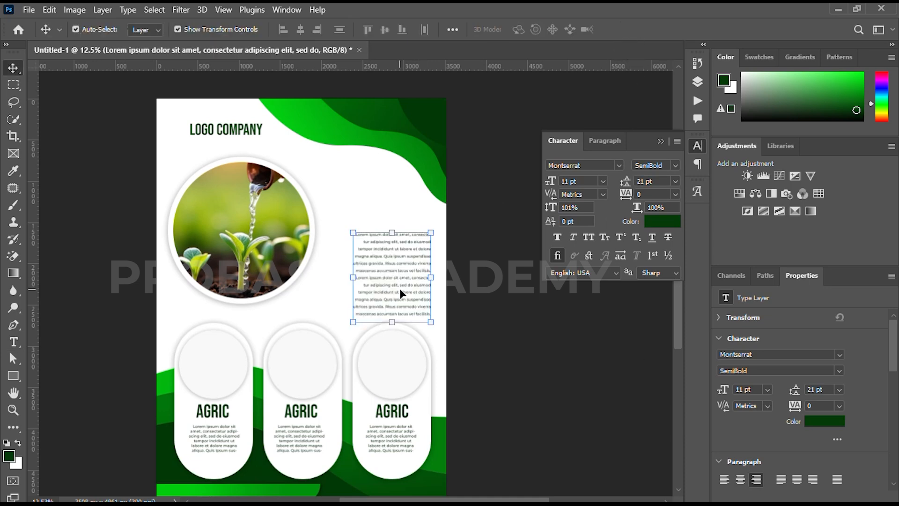
key(shift+Up)
key(shift+Up)
key(shift+Up)
key(shift+Up)
key(shift+Up)
key(shift+Up)
click(470, 273)
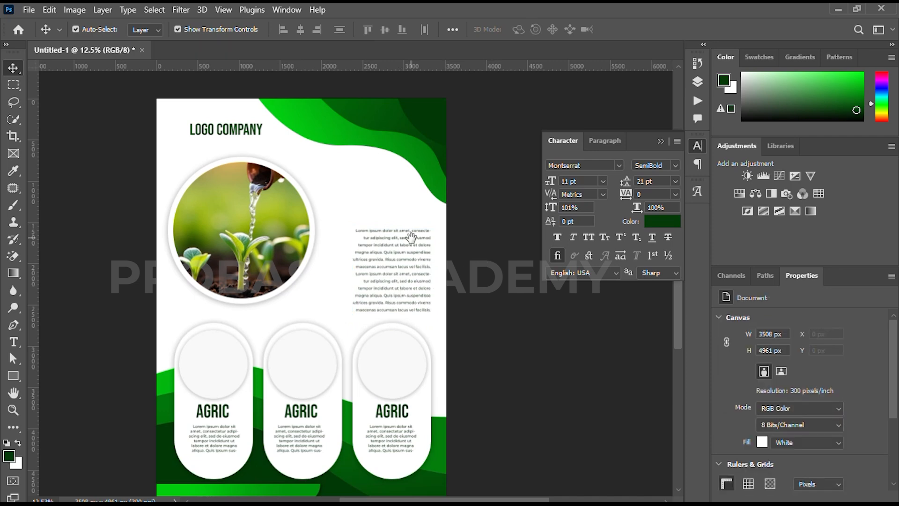
drag(411, 238, 406, 269)
Add a right-aligned ENVIRONMENT FLYER TEMPLATE heading with increased leading above the body text
click(232, 162)
drag(232, 161, 372, 222)
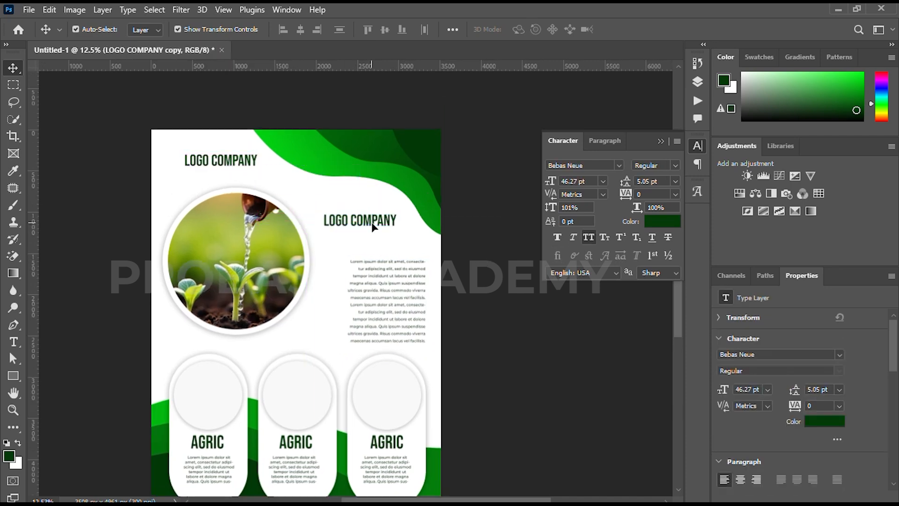
double_click(354, 221)
key(ctrl+a)
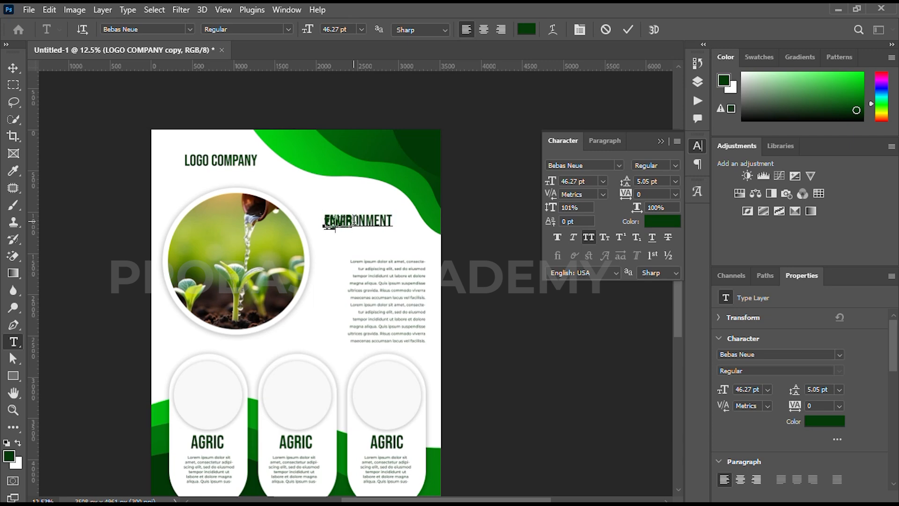
key(ctrl+a)
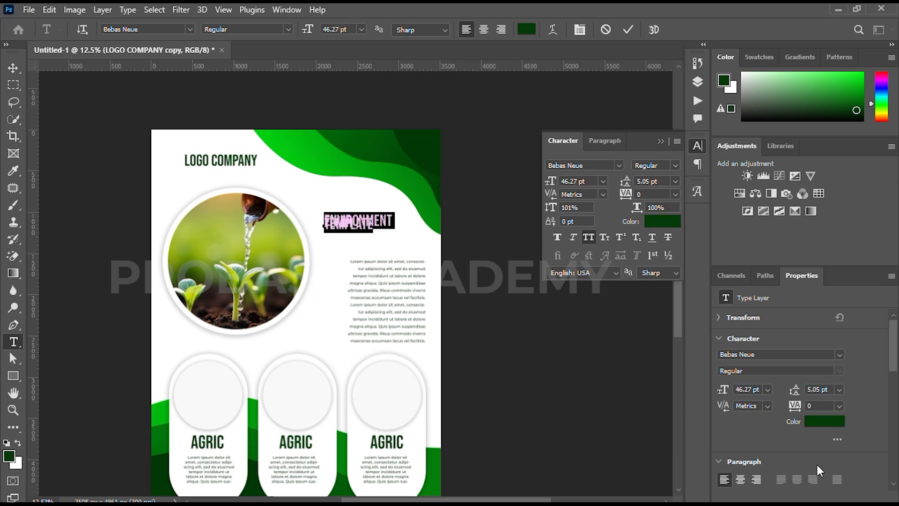
click(754, 482)
drag(628, 184, 648, 184)
drag(352, 268, 406, 279)
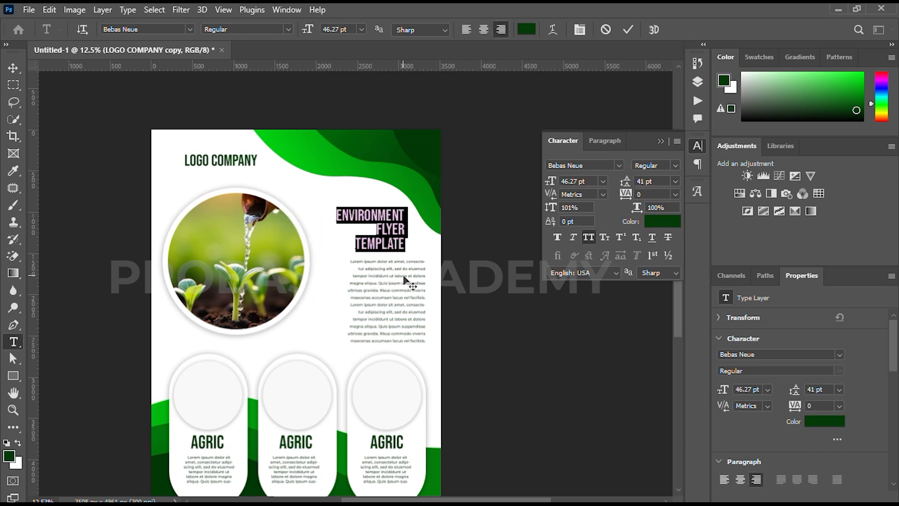
click(628, 30)
key(v)
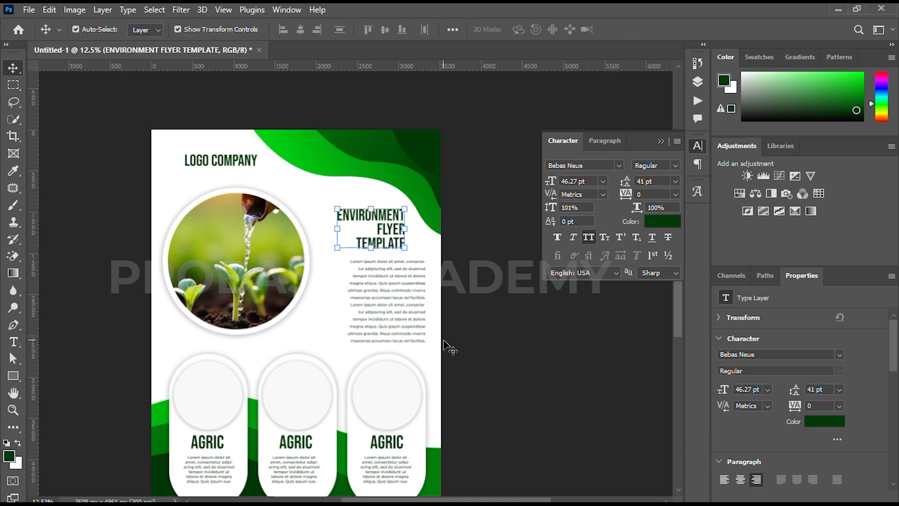
Select seven logo images in the LOCALSEND folder and drop them onto the flyer
click(375, 492)
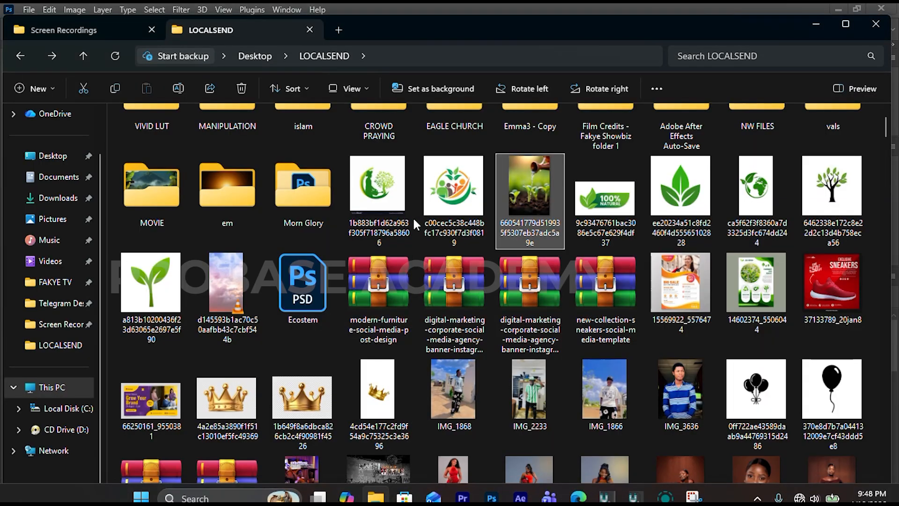
click(167, 296)
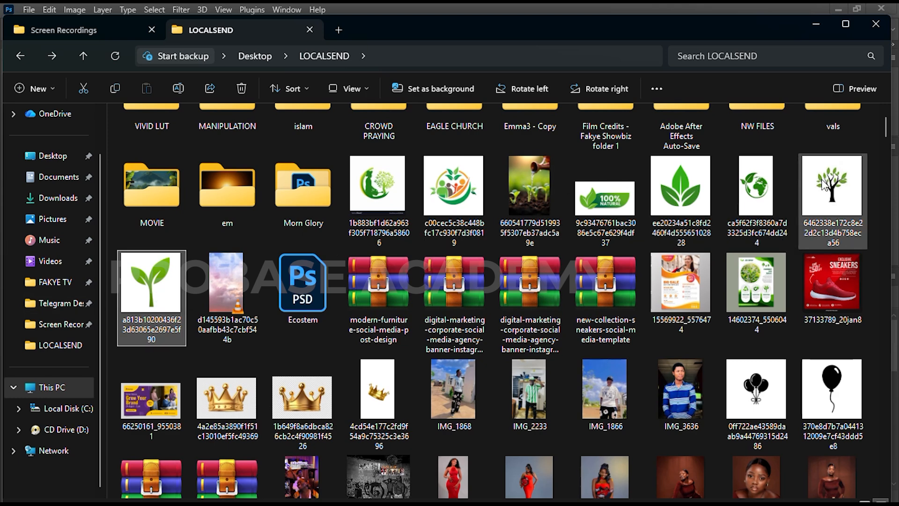
ctrl+click(825, 186)
ctrl+click(756, 192)
ctrl+click(681, 189)
ctrl+click(605, 192)
ctrl+click(453, 190)
ctrl+click(395, 188)
drag(404, 187, 301, 330)
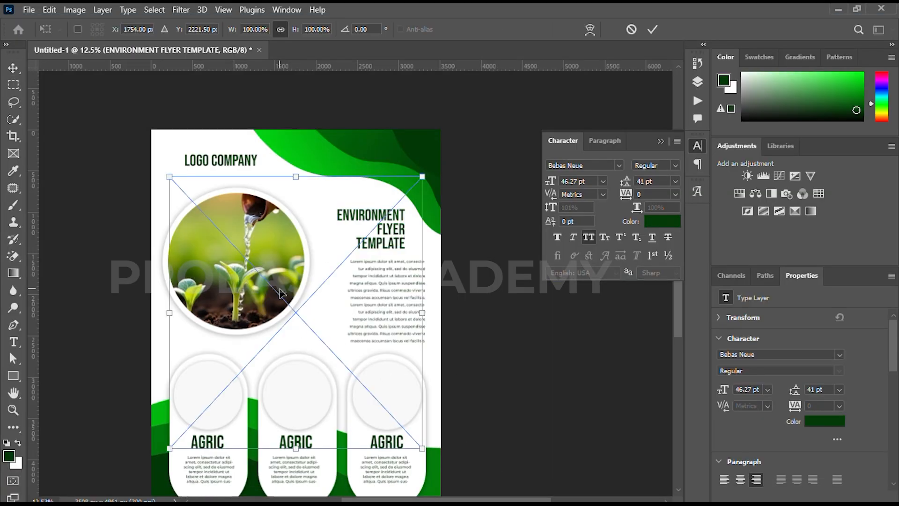
Commit the last logo, rasterize all seven logo layers, move them to the top and hide them
click(653, 29)
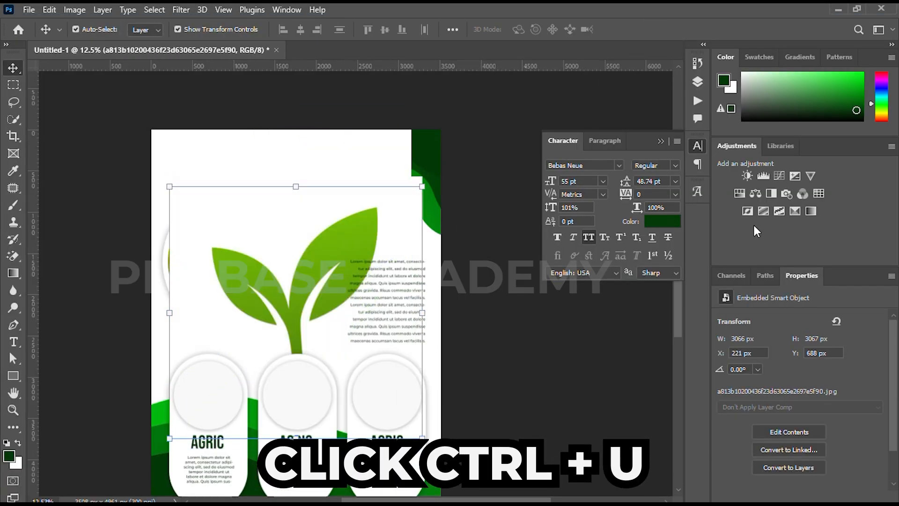
click(698, 82)
scroll(621, 281, down, 3)
shift+click(623, 257)
right_click(623, 258)
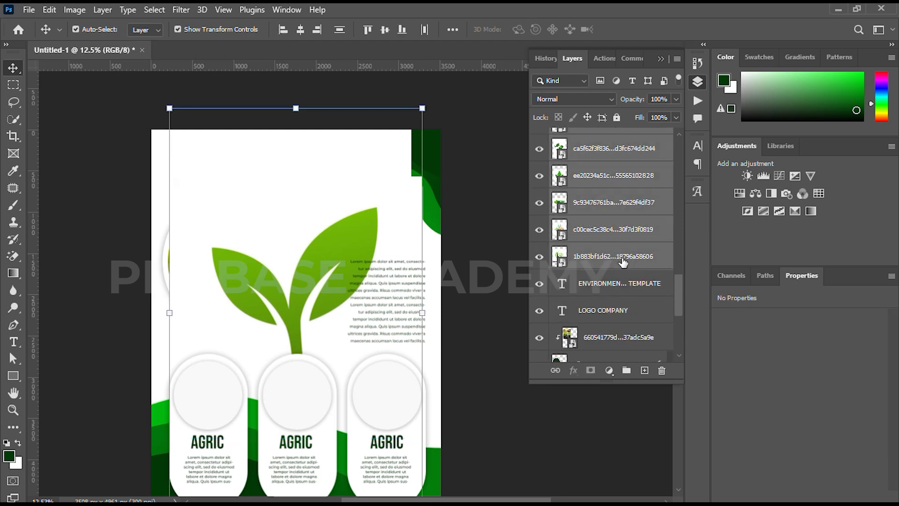
click(667, 274)
drag(626, 283, 629, 123)
drag(542, 145, 541, 299)
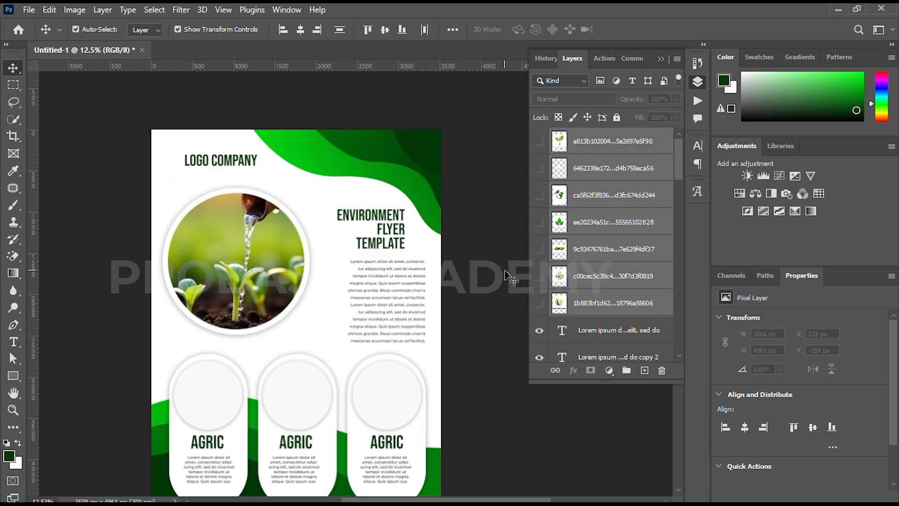
Show the farmer logo, erase its white background and delete the VectorStock watermark bar
click(540, 309)
click(605, 308)
key(e)
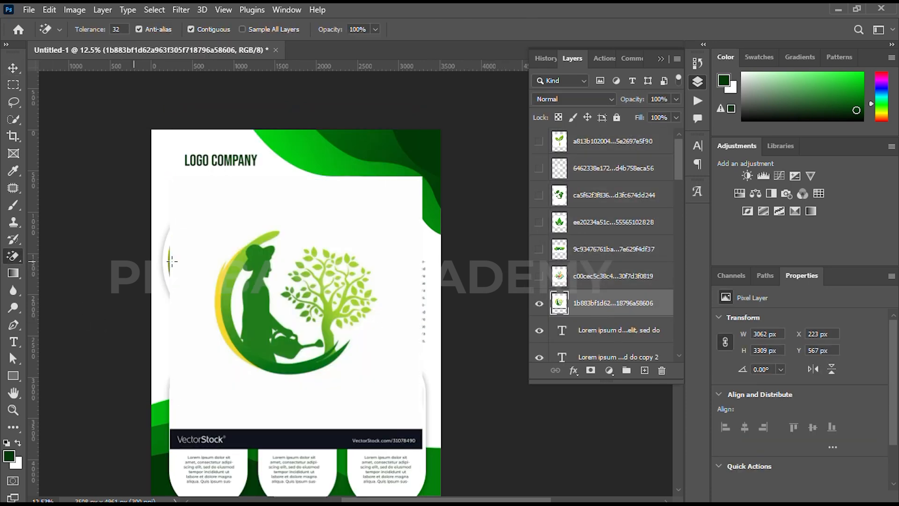
click(265, 204)
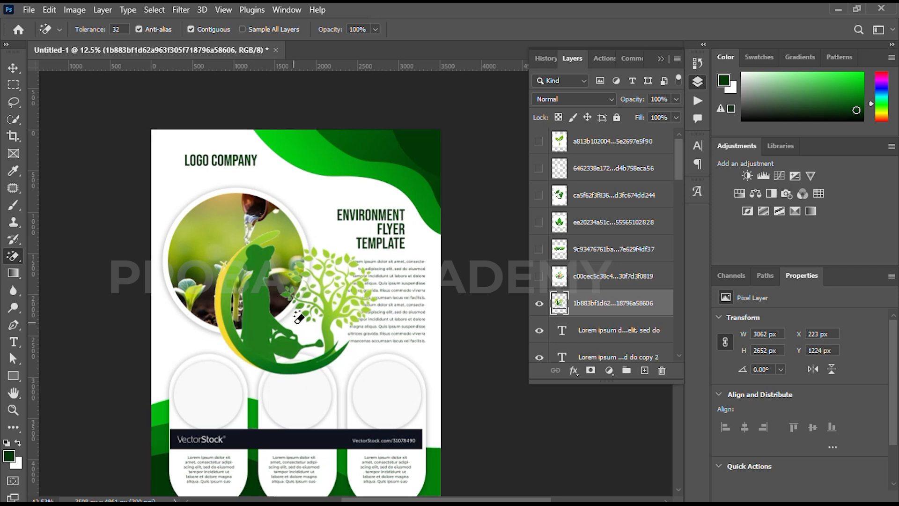
key(v)
key(m)
drag(147, 406, 451, 472)
key(Delete)
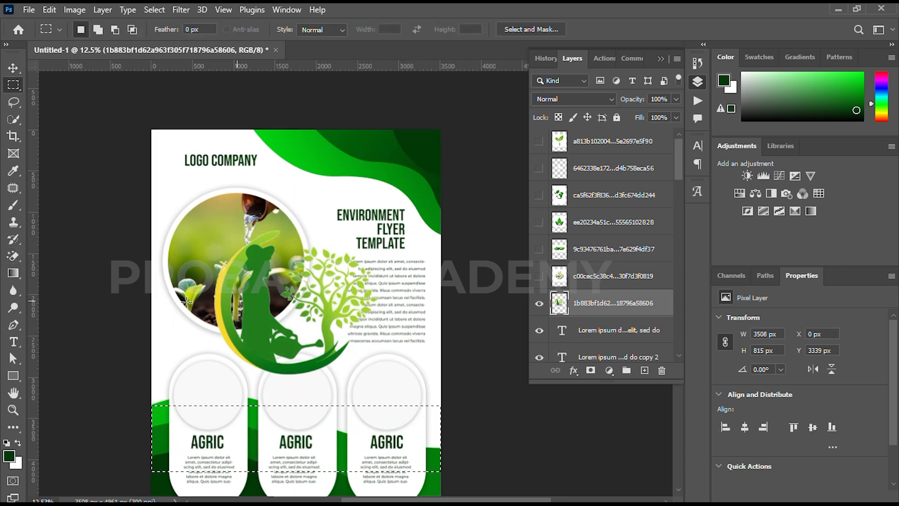
key(ctrl+d)
Shrink the farmer-and-tree logo and centre it in the middle card's circle
key(v)
key(ctrl+t)
drag(296, 230, 293, 327)
drag(282, 349, 287, 393)
scroll(289, 398, up, 2)
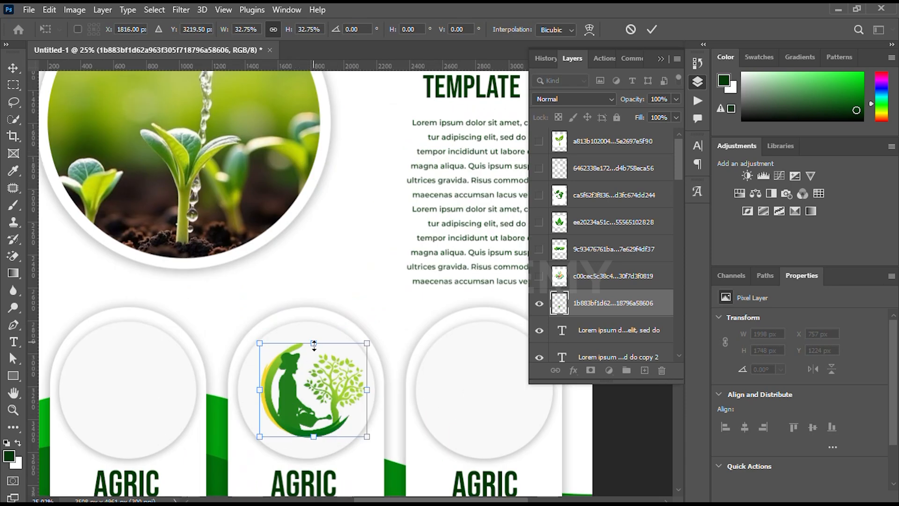
drag(314, 343, 314, 359)
drag(297, 404, 292, 396)
scroll(286, 395, down, 3)
key(Return)
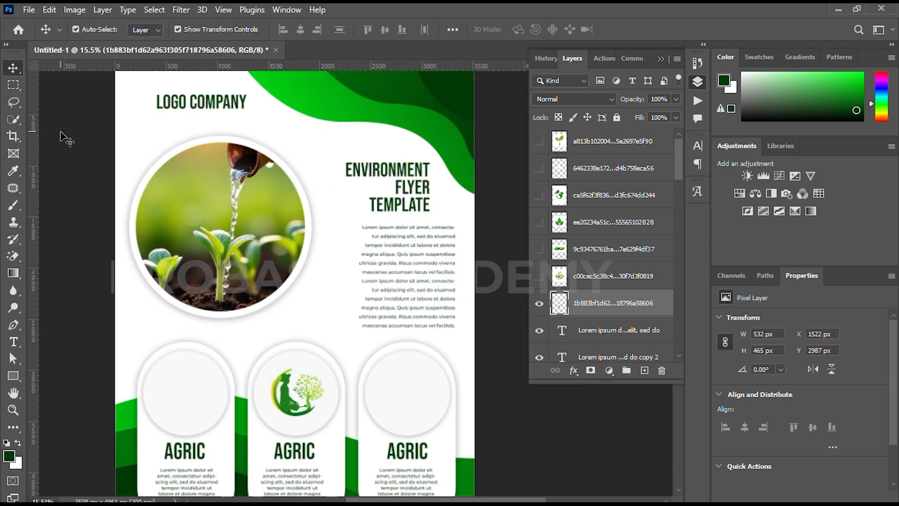
click(65, 138)
Show the family logo, erase its white background and scale it into the left card's circle
click(539, 276)
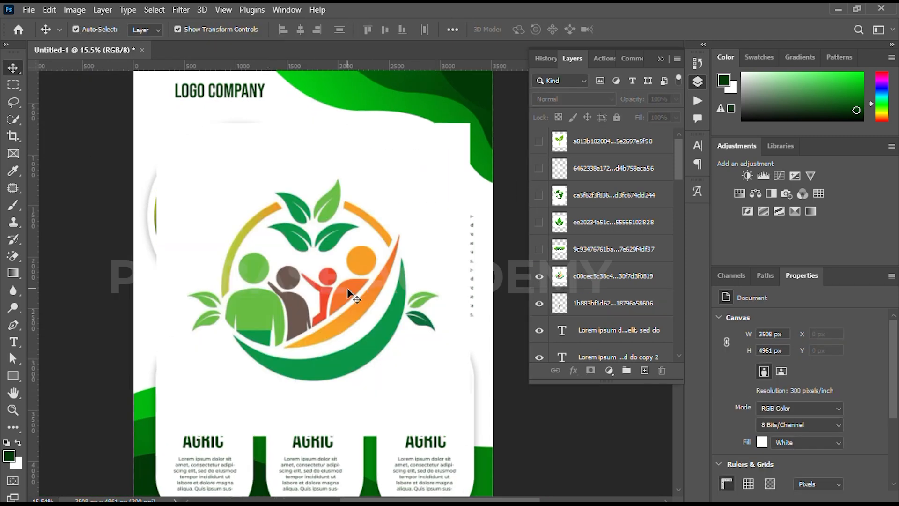
click(353, 296)
key(e)
click(248, 166)
key(v)
drag(313, 177, 206, 364)
scroll(201, 350, up, 5)
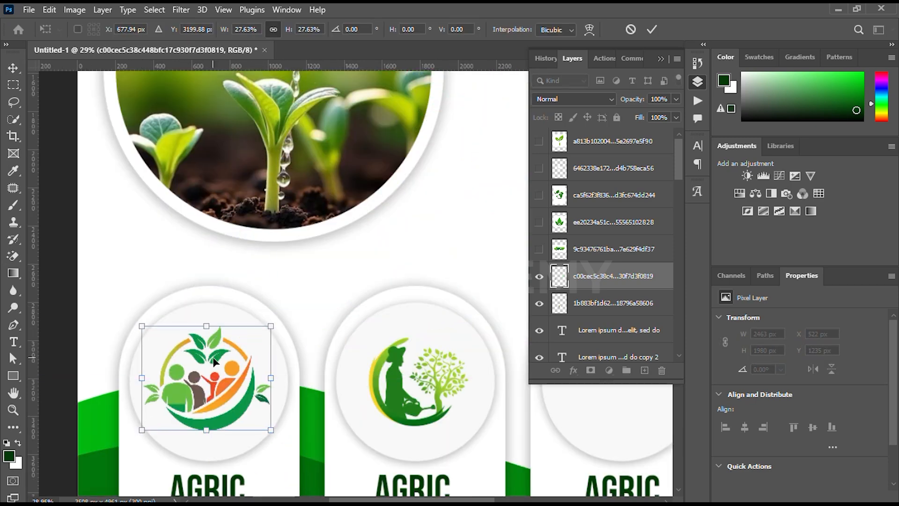
scroll(211, 363, down, 5)
Show the 100% NATURAL badge layer and shrink it
click(658, 30)
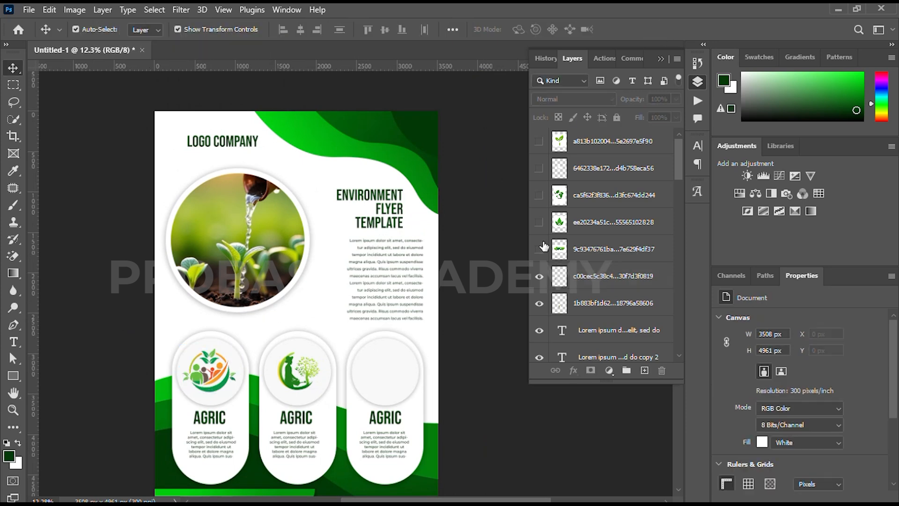
click(539, 250)
click(311, 268)
mouse_move(297, 220)
mouse_down()
mouse_move(302, 318)
mouse_move(277, 242)
mouse_up()
click(653, 29)
Shift LOGO COMPANY down slightly and place the badge above it at 77% scale
key(e)
key(v)
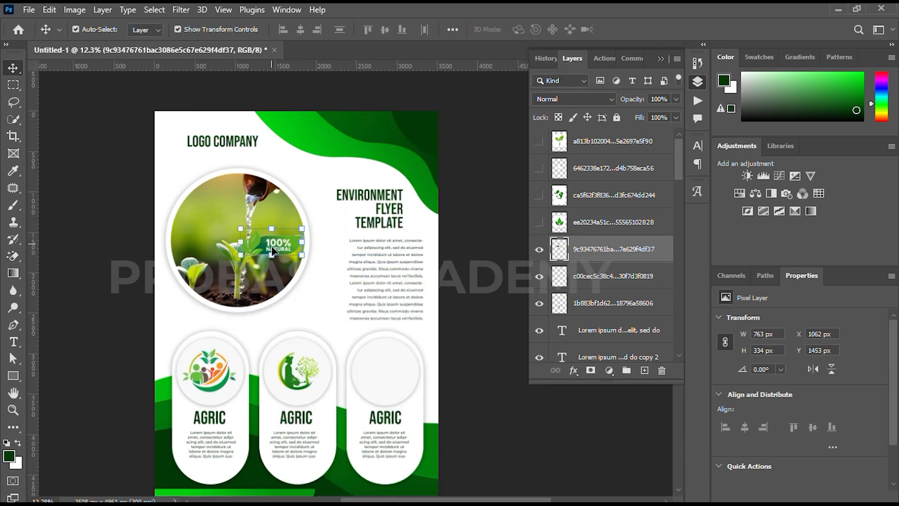
key(ctrl+t)
drag(281, 241, 211, 149)
scroll(225, 201, up, 3)
drag(225, 201, 225, 203)
click(652, 29)
drag(301, 209, 300, 222)
drag(180, 243, 196, 198)
drag(212, 156, 212, 169)
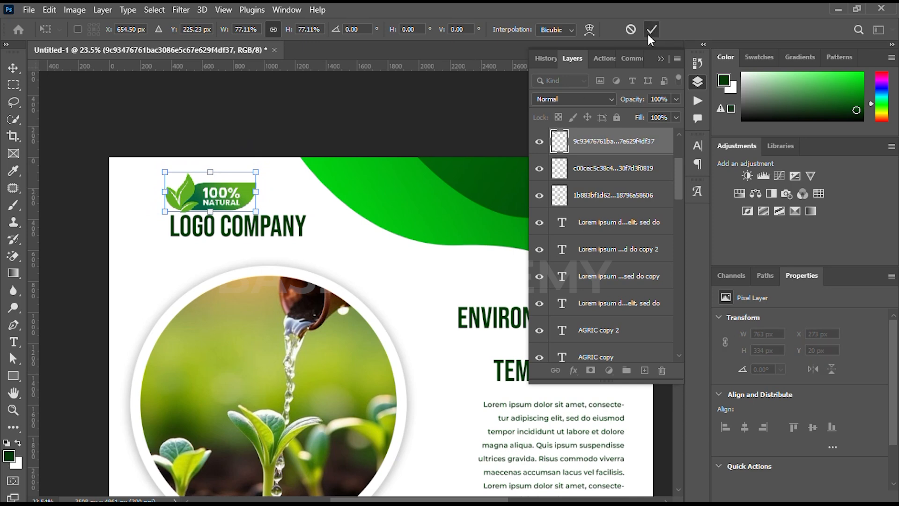
click(652, 29)
scroll(440, 236, down, 6)
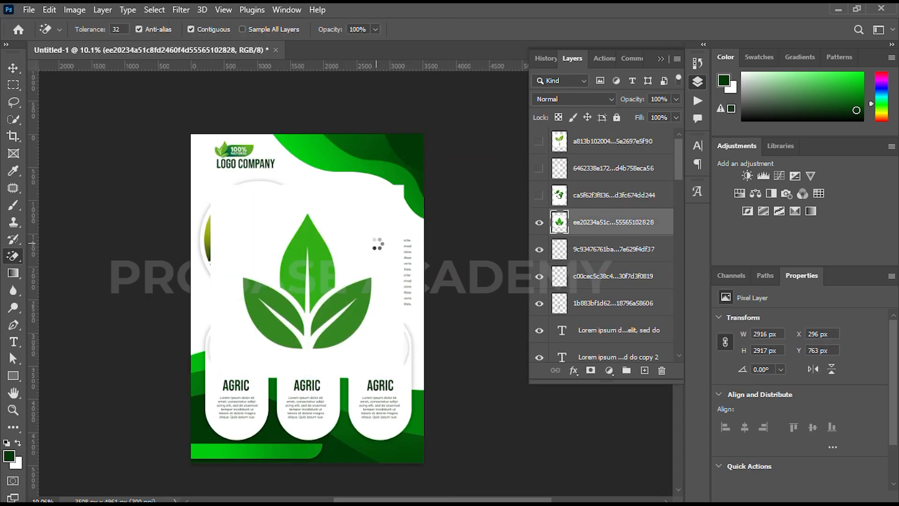
Scale the leaf image to about a quarter size and fit it into the third card's circle
key(v)
mouse_move(307, 215)
mouse_down()
mouse_move(309, 313)
mouse_move(378, 345)
mouse_up()
scroll(377, 344, up, 5)
drag(379, 302, 380, 317)
mouse_move(378, 352)
mouse_down()
mouse_move(383, 343)
mouse_move(382, 352)
mouse_up()
drag(382, 318, 383, 310)
drag(380, 352, 380, 353)
click(652, 30)
scroll(361, 301, down, 5)
click(362, 300)
drag(369, 281, 376, 297)
Show the globe image, erase its white background and shrink it to about 14%
click(539, 197)
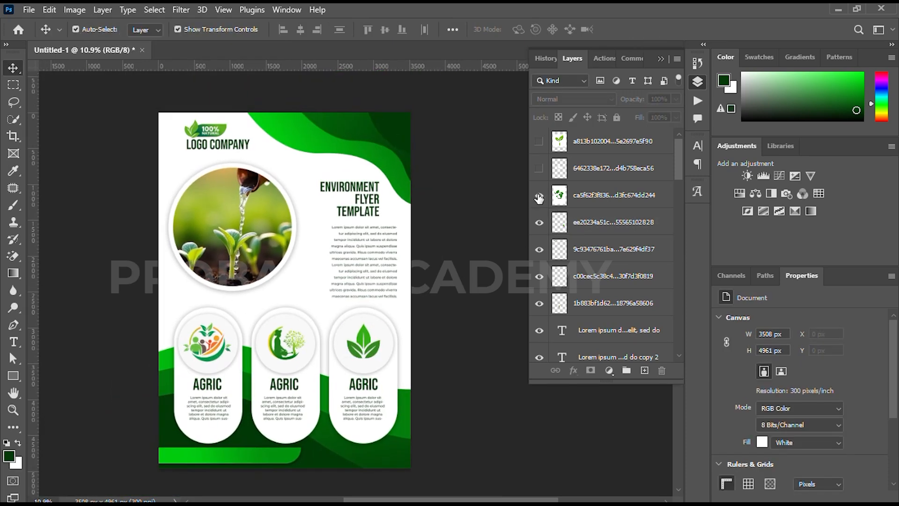
click(316, 285)
key(e)
click(330, 171)
key(v)
drag(286, 95, 314, 284)
click(651, 29)
Show the sprout, erase its white background and scale it to about 11% above the ENVIRONMENT heading
click(539, 141)
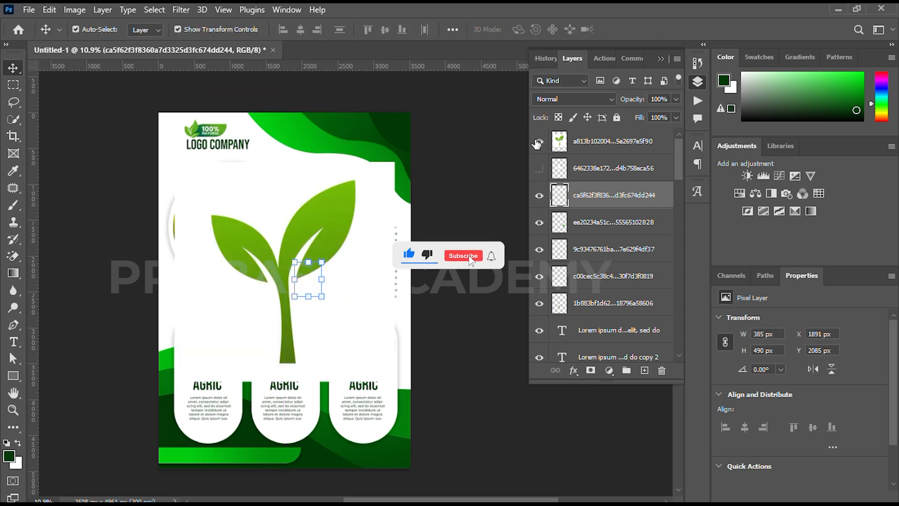
click(322, 220)
key(e)
click(270, 189)
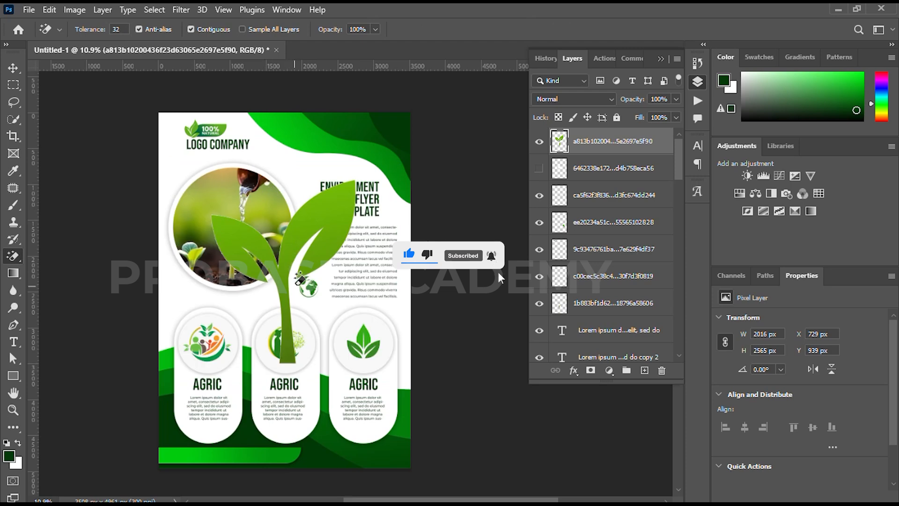
key(v)
drag(299, 270, 280, 254)
drag(266, 164, 314, 184)
scroll(312, 181, up, 5)
drag(312, 181, 303, 266)
drag(283, 212, 300, 187)
drag(302, 237, 300, 236)
click(652, 30)
Add two smaller sprout copies to its right, the third scaled to 66%
alt+drag(365, 230, 440, 225)
drag(376, 185, 367, 201)
drag(367, 235, 428, 236)
key(Return)
drag(430, 202, 420, 223)
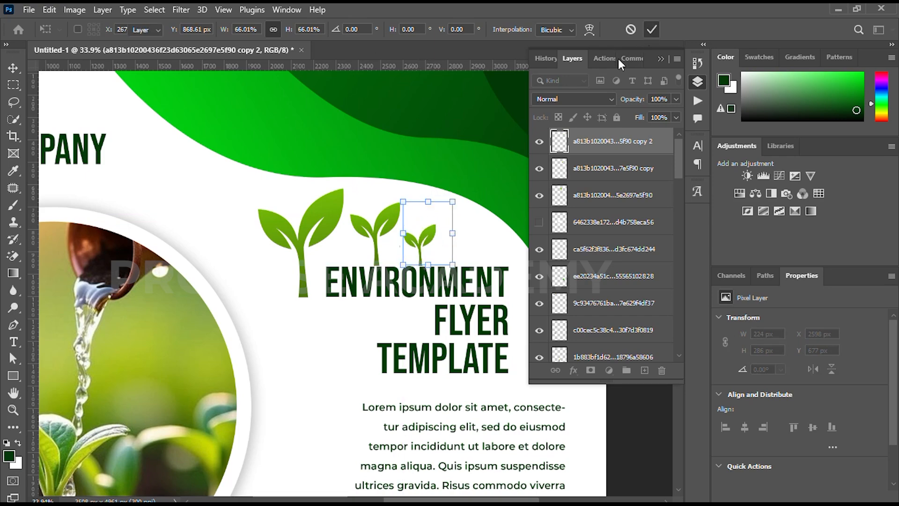
click(651, 29)
scroll(346, 237, down, 4)
scroll(346, 239, up, 5)
click(346, 238)
shift+click(415, 229)
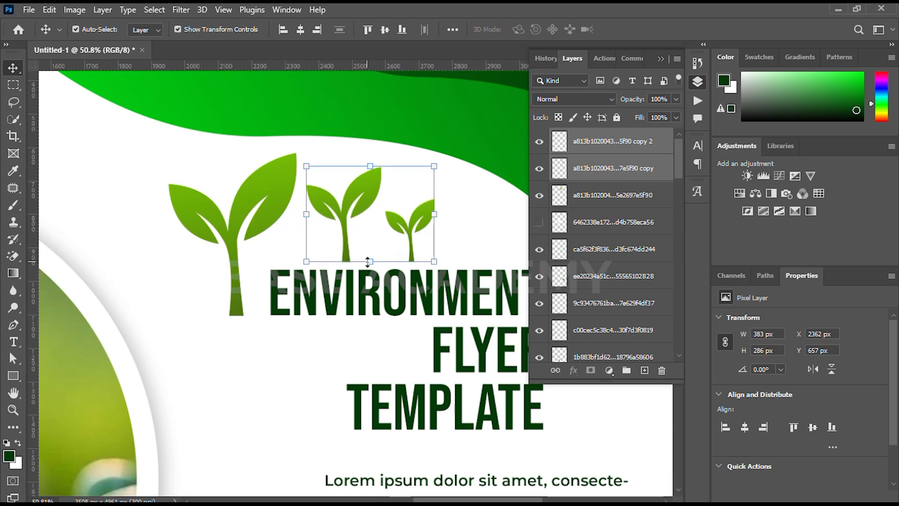
scroll(318, 295, down, 4)
click(487, 236)
Show the tree image, shrink it to about 93% and move it onto the bottom-left green bar
click(541, 226)
scroll(297, 312, down, 4)
click(260, 354)
drag(262, 326, 264, 302)
drag(256, 398, 312, 274)
mouse_move(312, 173)
mouse_down()
mouse_move(325, 225)
mouse_move(305, 276)
mouse_move(205, 405)
mouse_up()
click(651, 30)
key(e)
key(v)
scroll(200, 410, up, 4)
mouse_move(218, 347)
mouse_down()
mouse_move(218, 367)
mouse_move(219, 352)
mouse_up()
drag(219, 394, 206, 396)
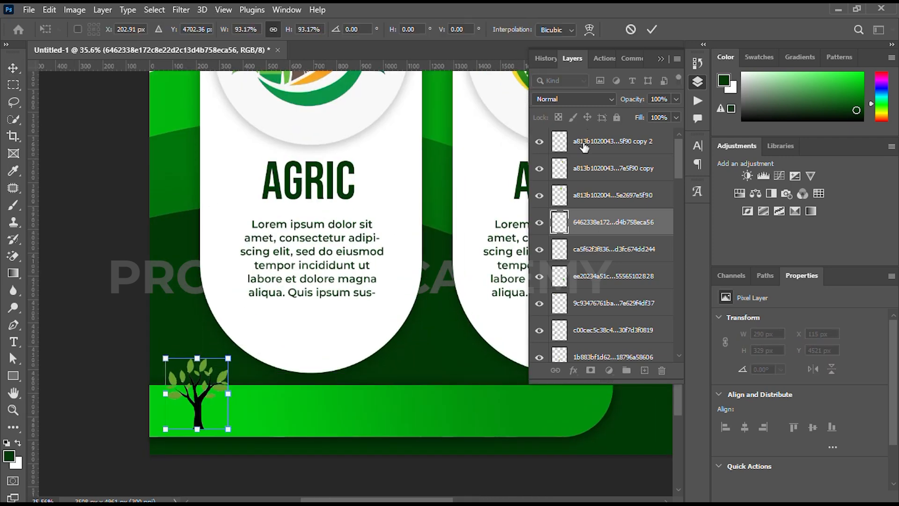
Give the tree a white 4 px Stroke positioned outside
click(652, 29)
click(573, 370)
click(592, 277)
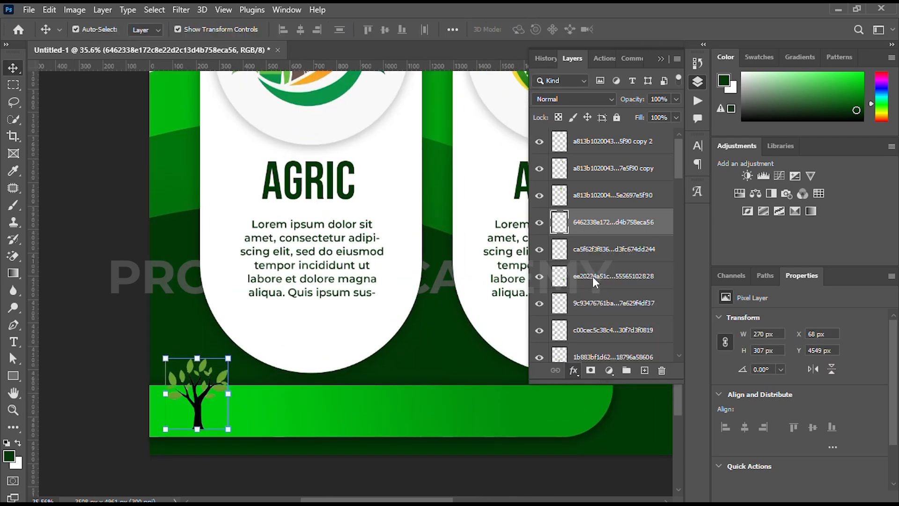
click(606, 198)
click(608, 209)
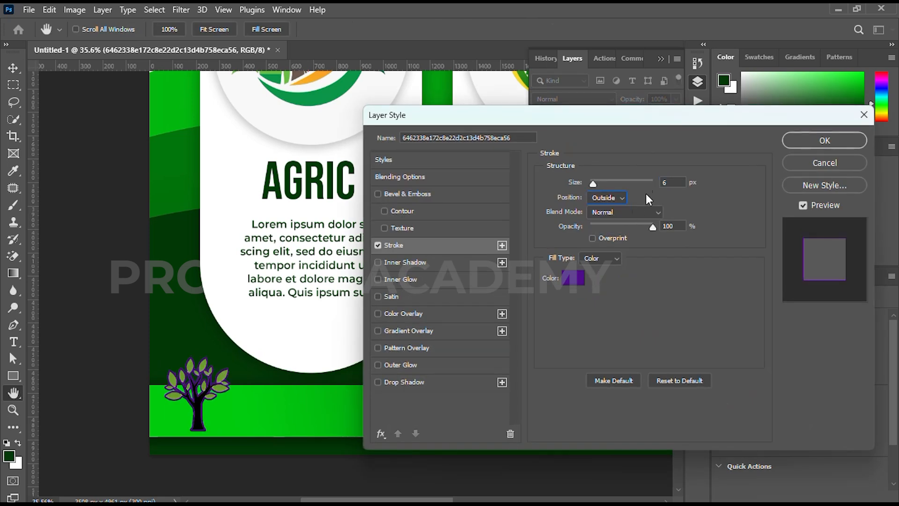
click(574, 283)
click(479, 281)
click(768, 274)
drag(595, 186, 593, 186)
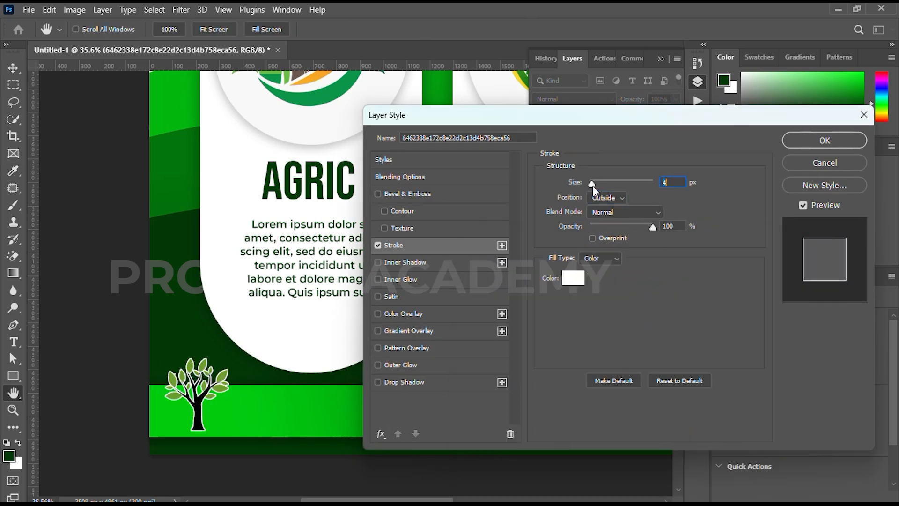
click(825, 140)
scroll(250, 327, down, 3)
Add a Drop Shadow with default settings to the tree
click(576, 370)
click(594, 367)
click(825, 141)
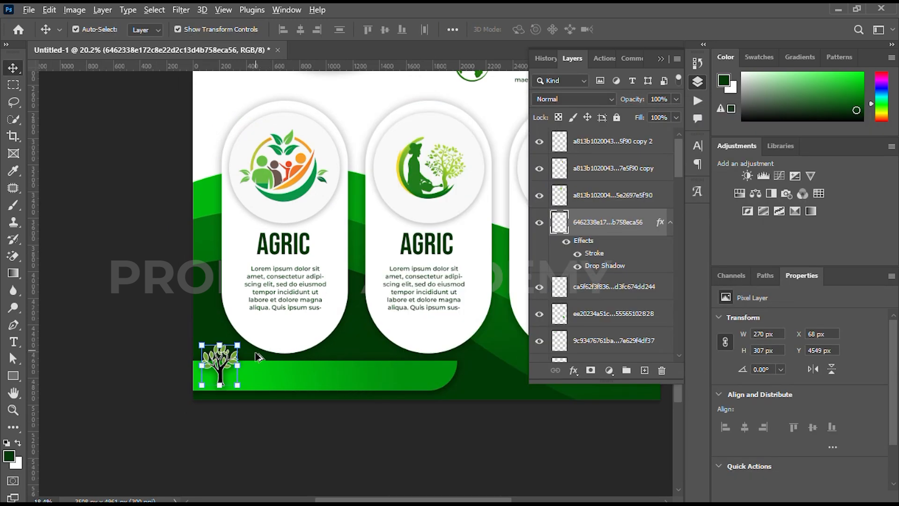
scroll(211, 351, down, 5)
click(220, 398)
scroll(219, 398, up, 6)
Start a text line on the footer's green bar and type the website address
key(t)
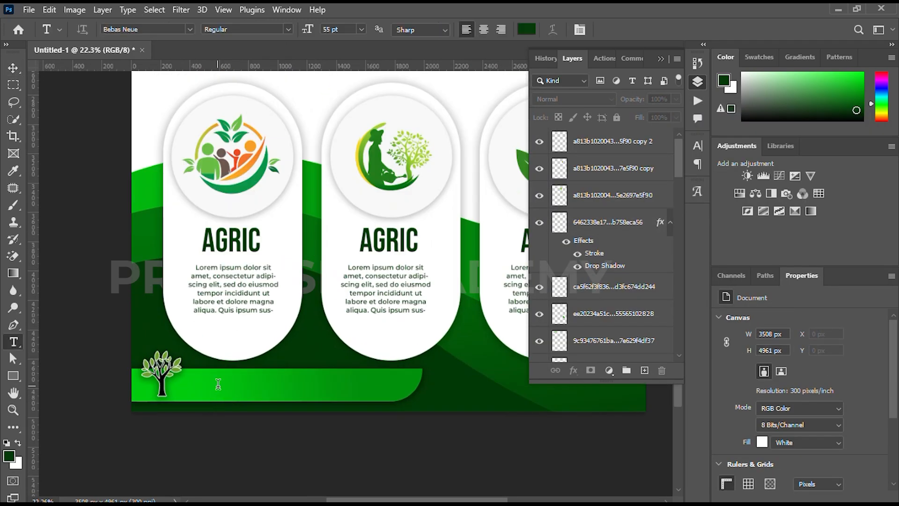
click(218, 384)
text(www)
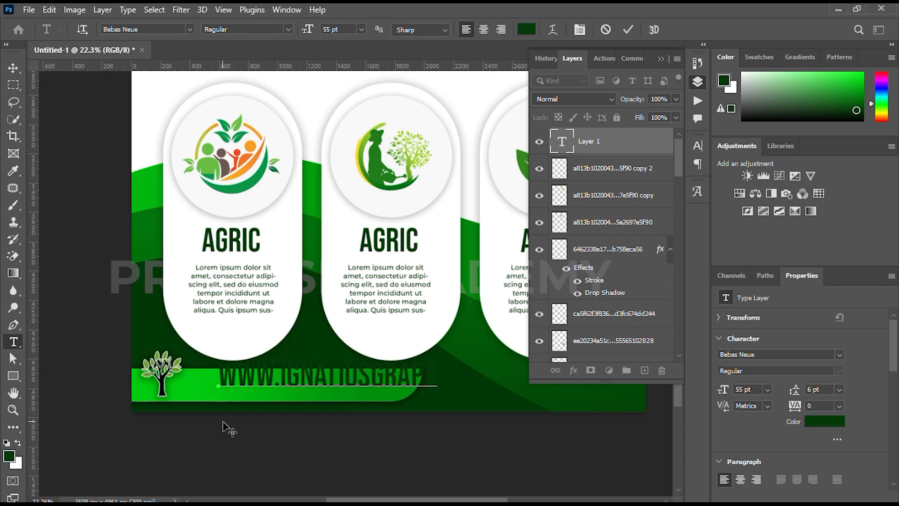
Set the website text to the Montserrat font in white
key(ctrl+a)
click(695, 149)
click(618, 165)
click(592, 203)
click(662, 221)
click(480, 280)
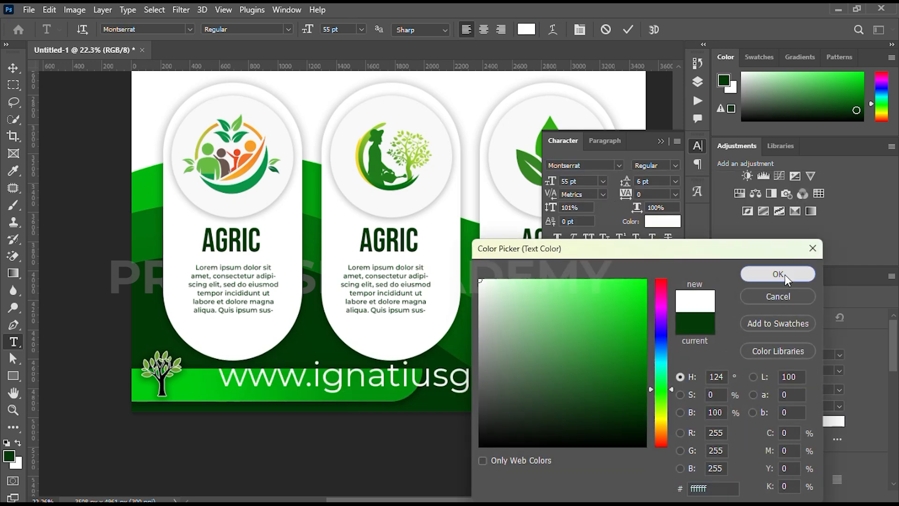
click(789, 276)
Make the website text SemiBold at 29 pt, briefly trying Medium first
click(675, 166)
click(660, 285)
drag(551, 181, 532, 189)
click(674, 166)
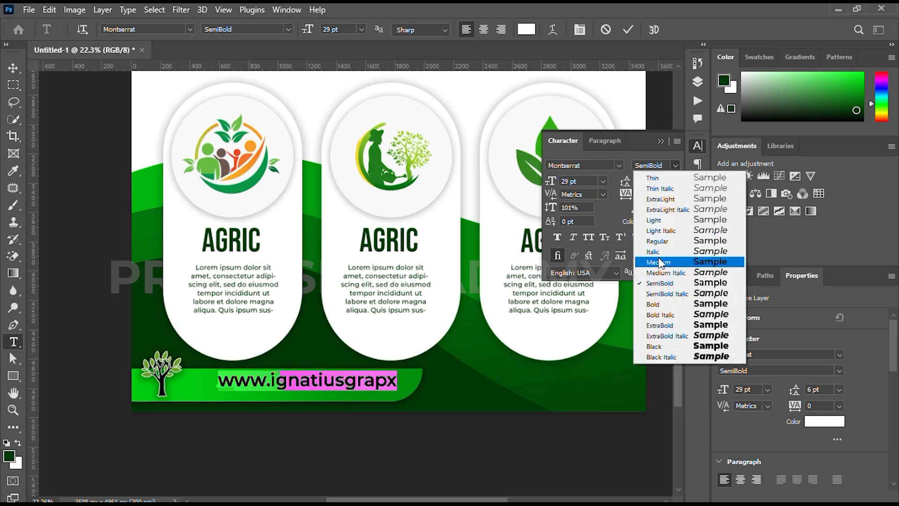
click(654, 262)
click(675, 166)
click(655, 284)
Add the missing 'h' to the URL, move it down-left, reduce it to 24 pt and commit
click(386, 380)
text(h)
key(ctrl+a)
drag(366, 422, 343, 426)
drag(554, 186, 549, 182)
drag(280, 420, 288, 421)
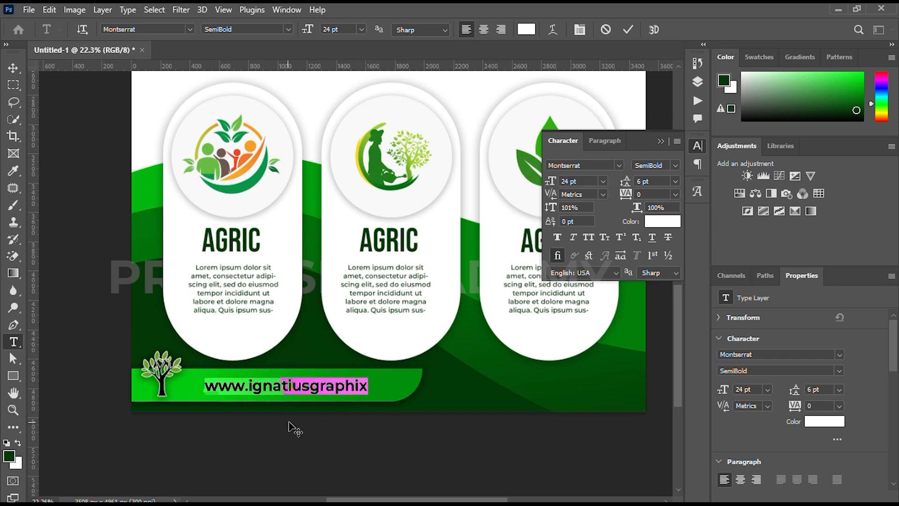
click(628, 31)
scroll(390, 304, down, 3)
drag(419, 305, 322, 323)
Type CONTACT and the phone number in the footer, centre-aligned and shifted right
scroll(313, 353, up, 1)
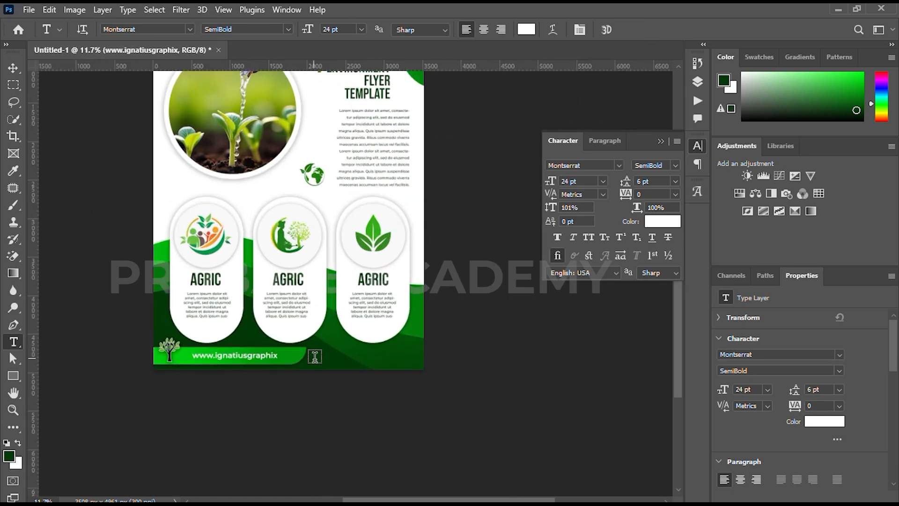
click(328, 359)
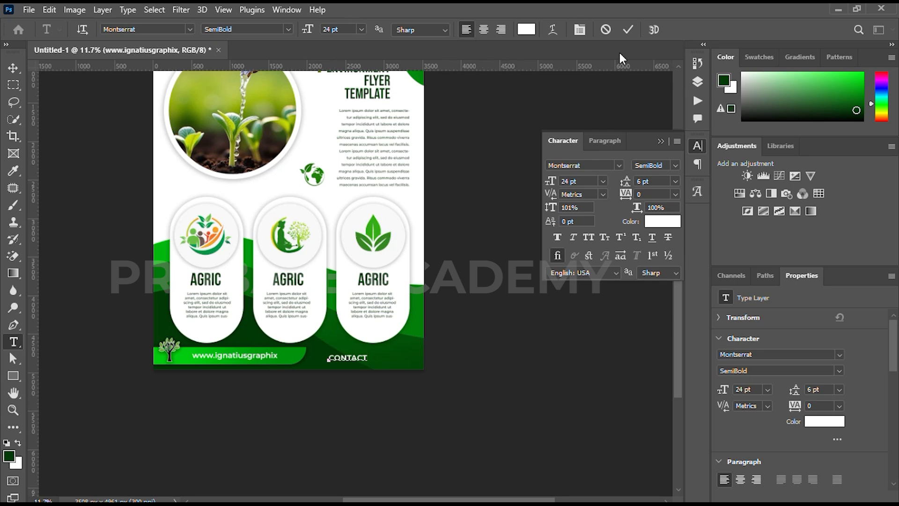
key(ctrl+a)
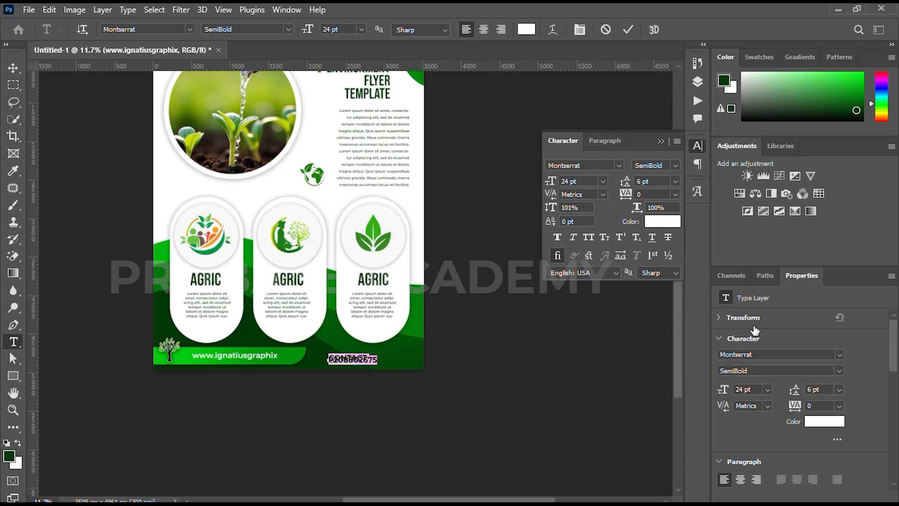
click(741, 480)
drag(324, 405, 365, 399)
Make the word CONTACT bold and larger, and enlarge the phone number
scroll(367, 386, up, 3)
click(417, 367)
drag(417, 367, 320, 370)
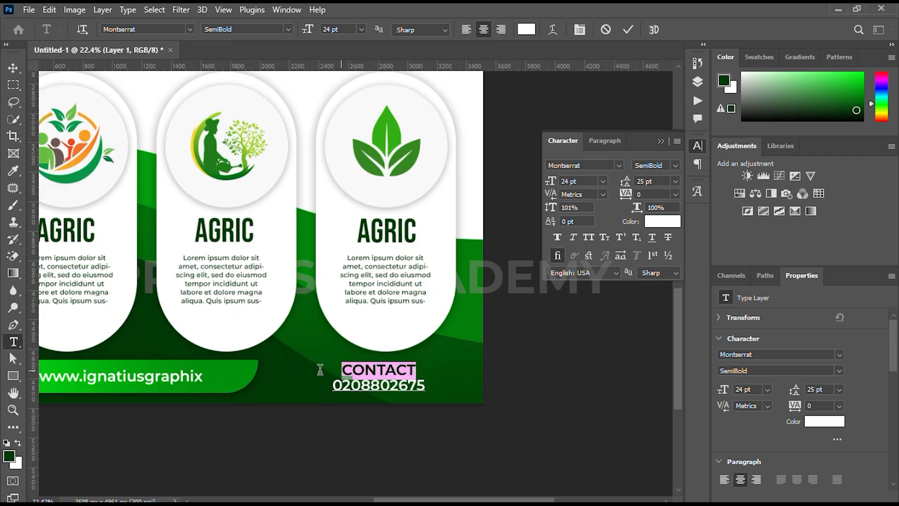
click(675, 166)
click(650, 314)
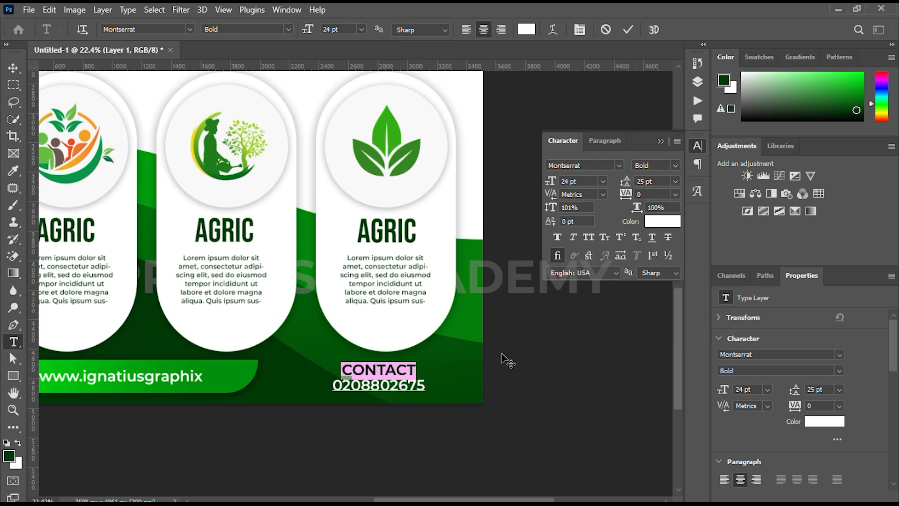
drag(549, 181, 568, 181)
drag(334, 386, 425, 386)
drag(548, 184, 561, 183)
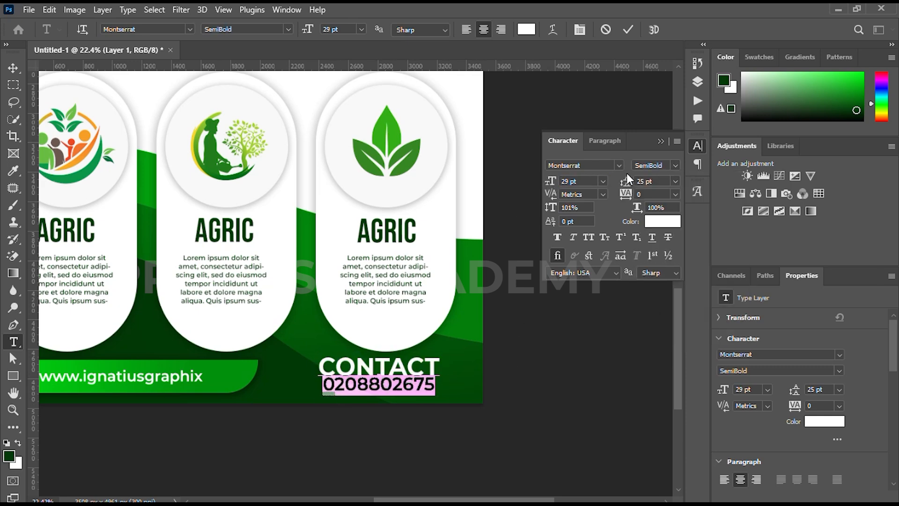
Increase the line spacing of the contact block, move it left and down, and commit
key(ctrl+a)
drag(625, 182, 628, 183)
drag(429, 435, 381, 439)
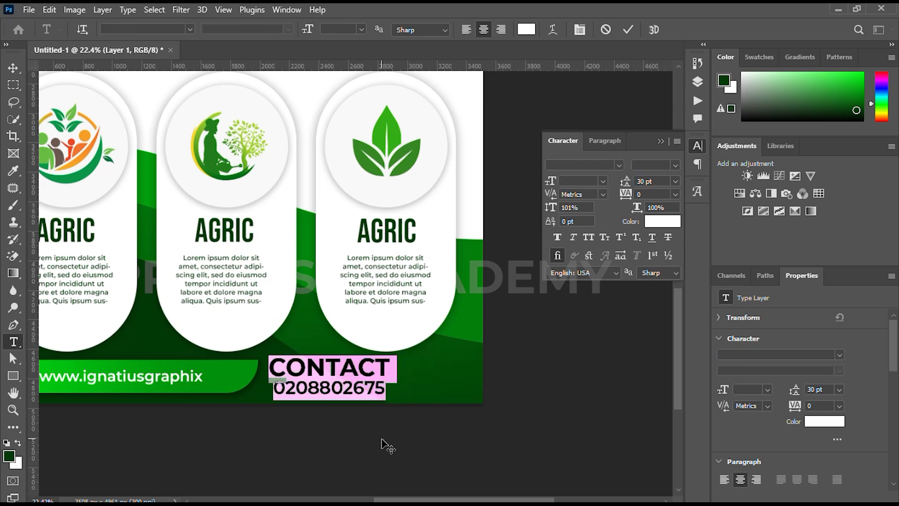
click(628, 29)
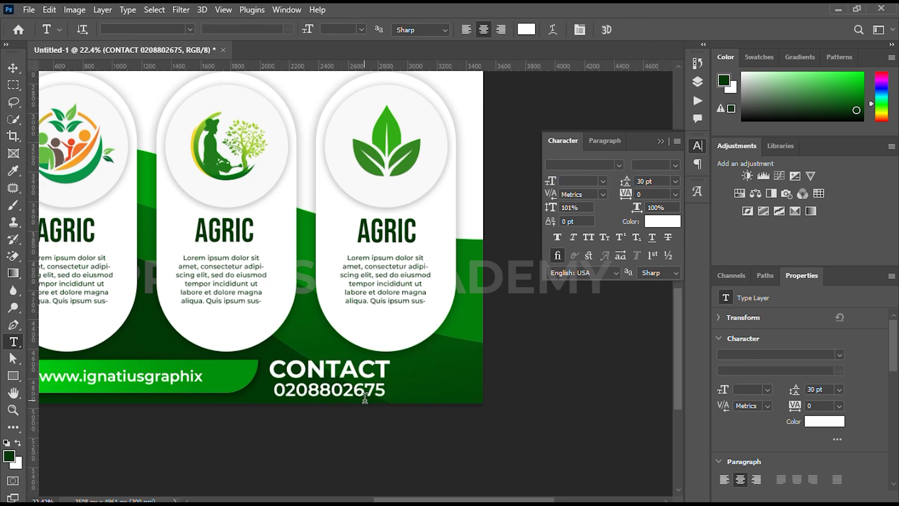
Scale the contact block down to about 75% with Free Transform
key(v)
key(ctrl+t)
drag(396, 399, 436, 375)
key(Return)
Retype the copied block as FOR DESIGNS, shrink it to 22 pt and nudge it down
key(t)
click(424, 370)
key(ctrl+a)
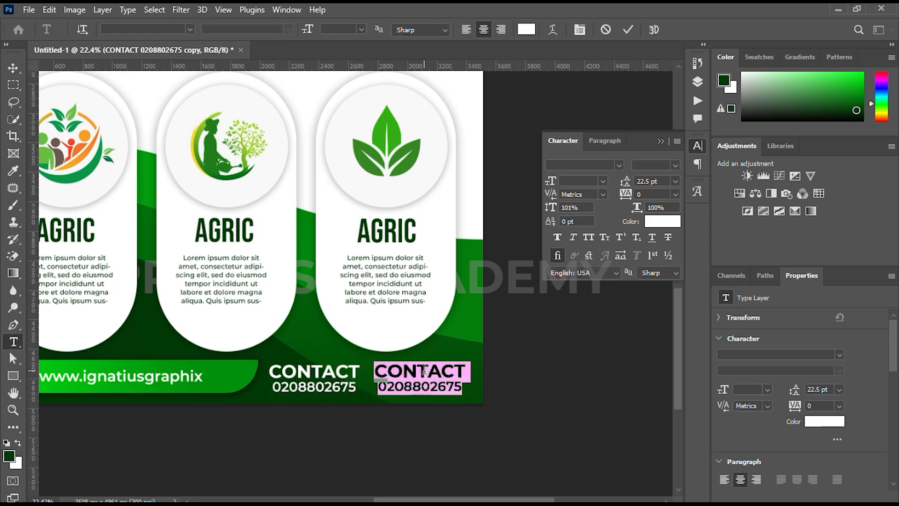
text(FOR DESIGNS)
key(ctrl+a)
drag(552, 184, 549, 186)
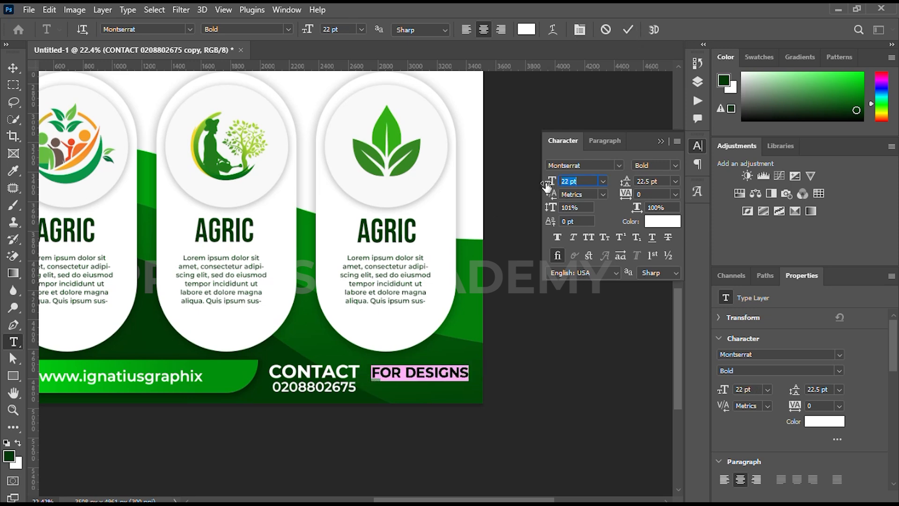
drag(424, 389, 419, 395)
click(628, 30)
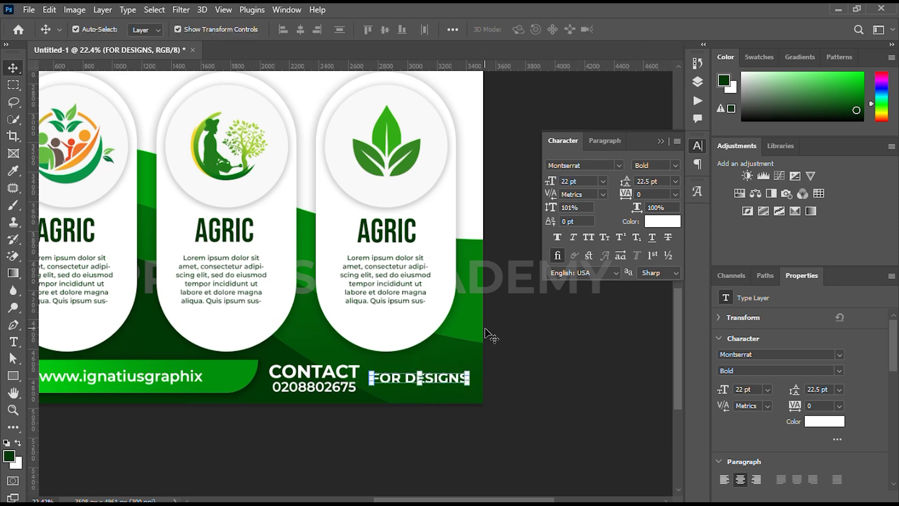